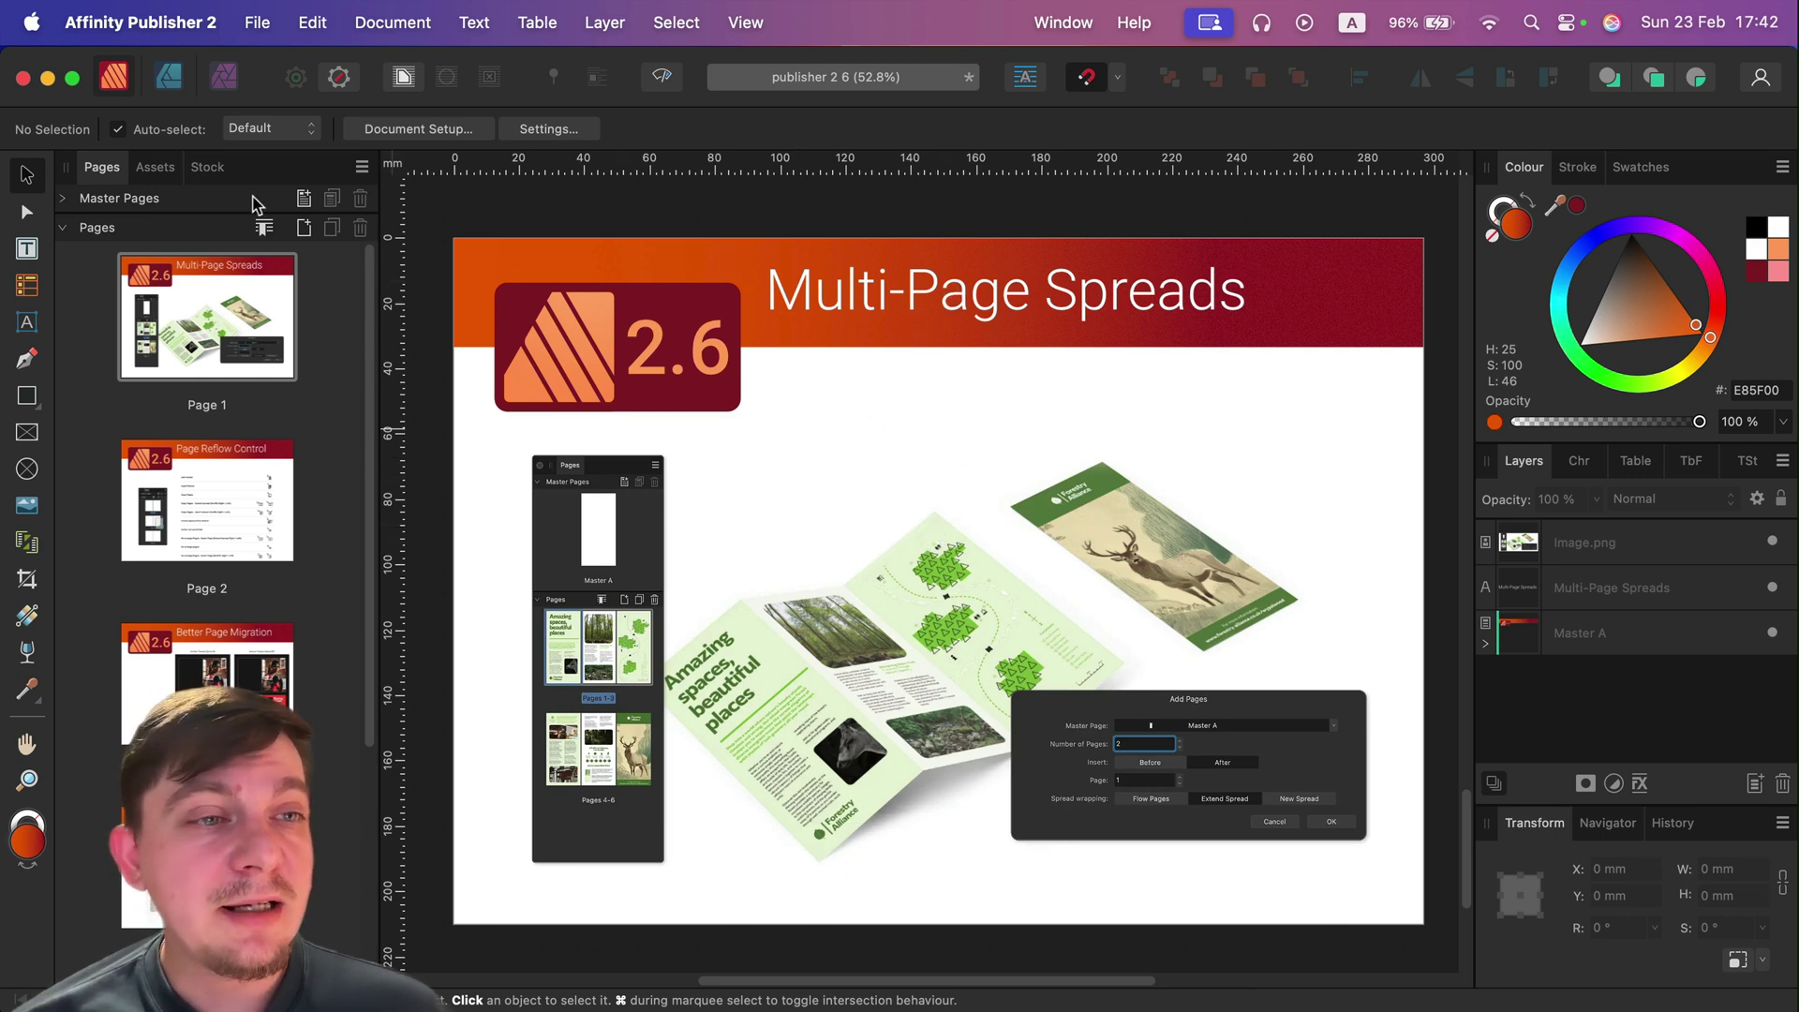
Step: Insert one Master A page after page 6 with Extend Spread wrapping, forming the pages 6–7 spread
left_click(305, 229)
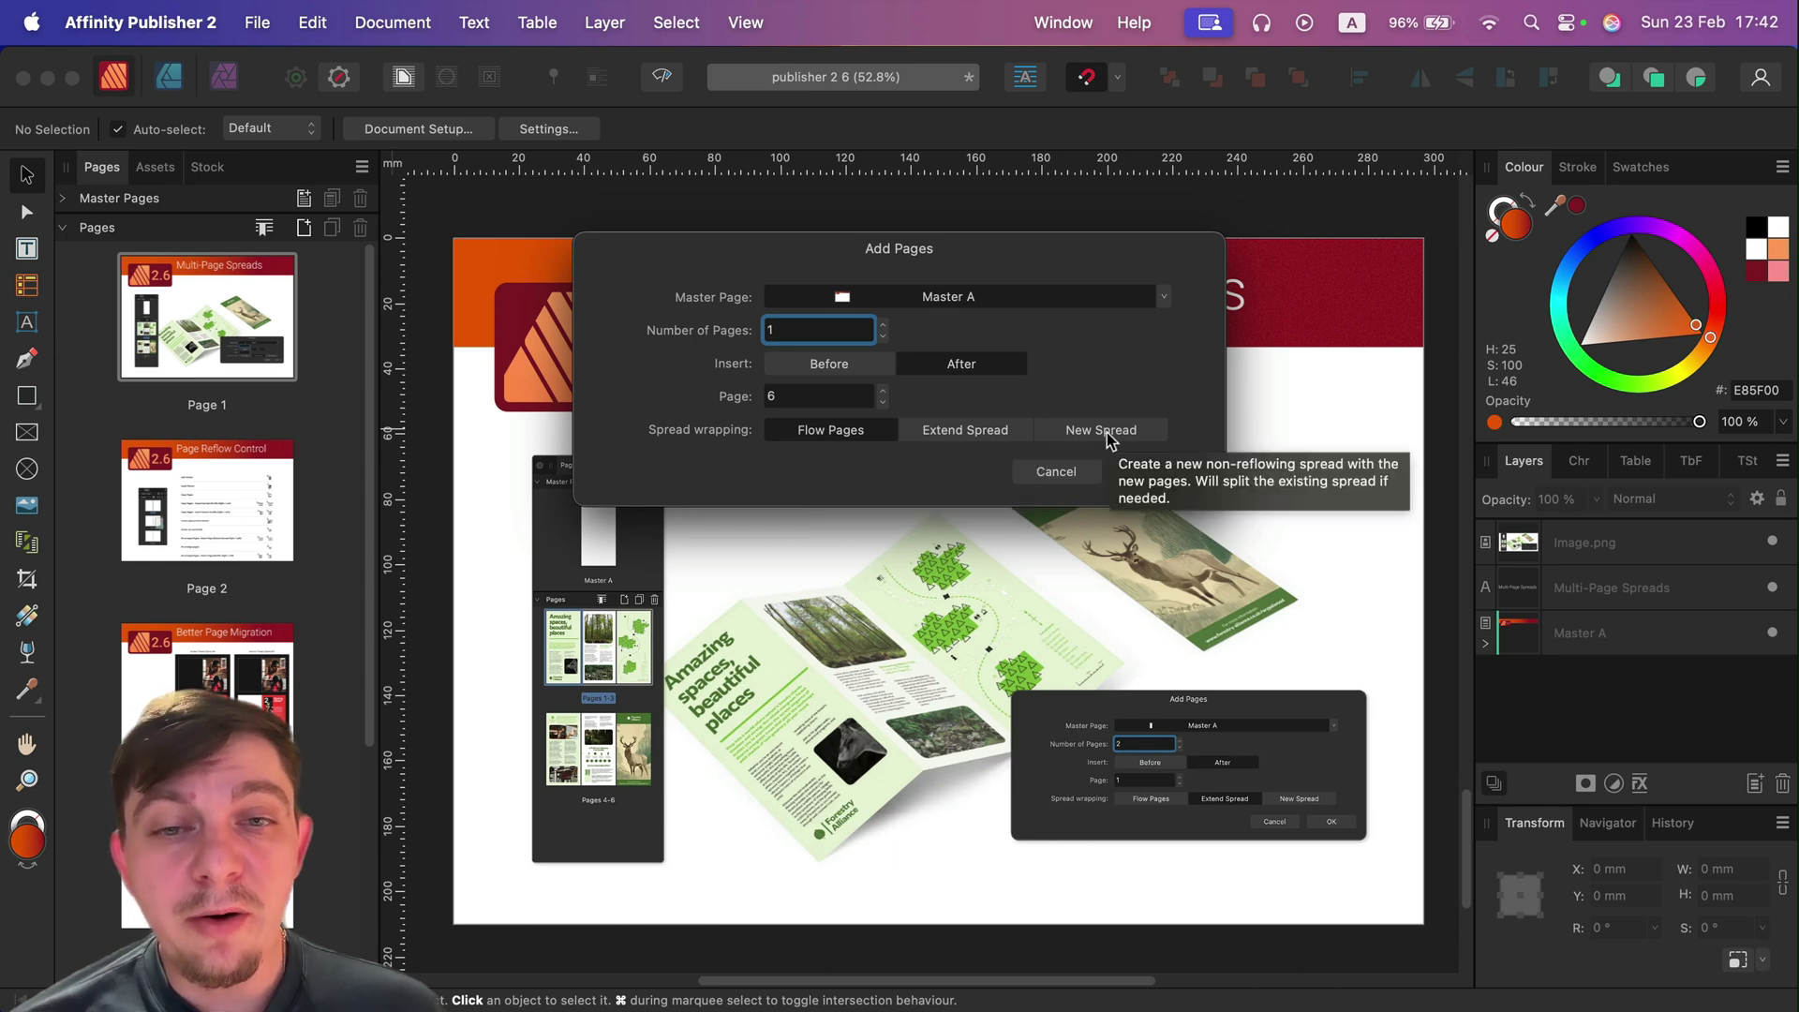
left_click(965, 433)
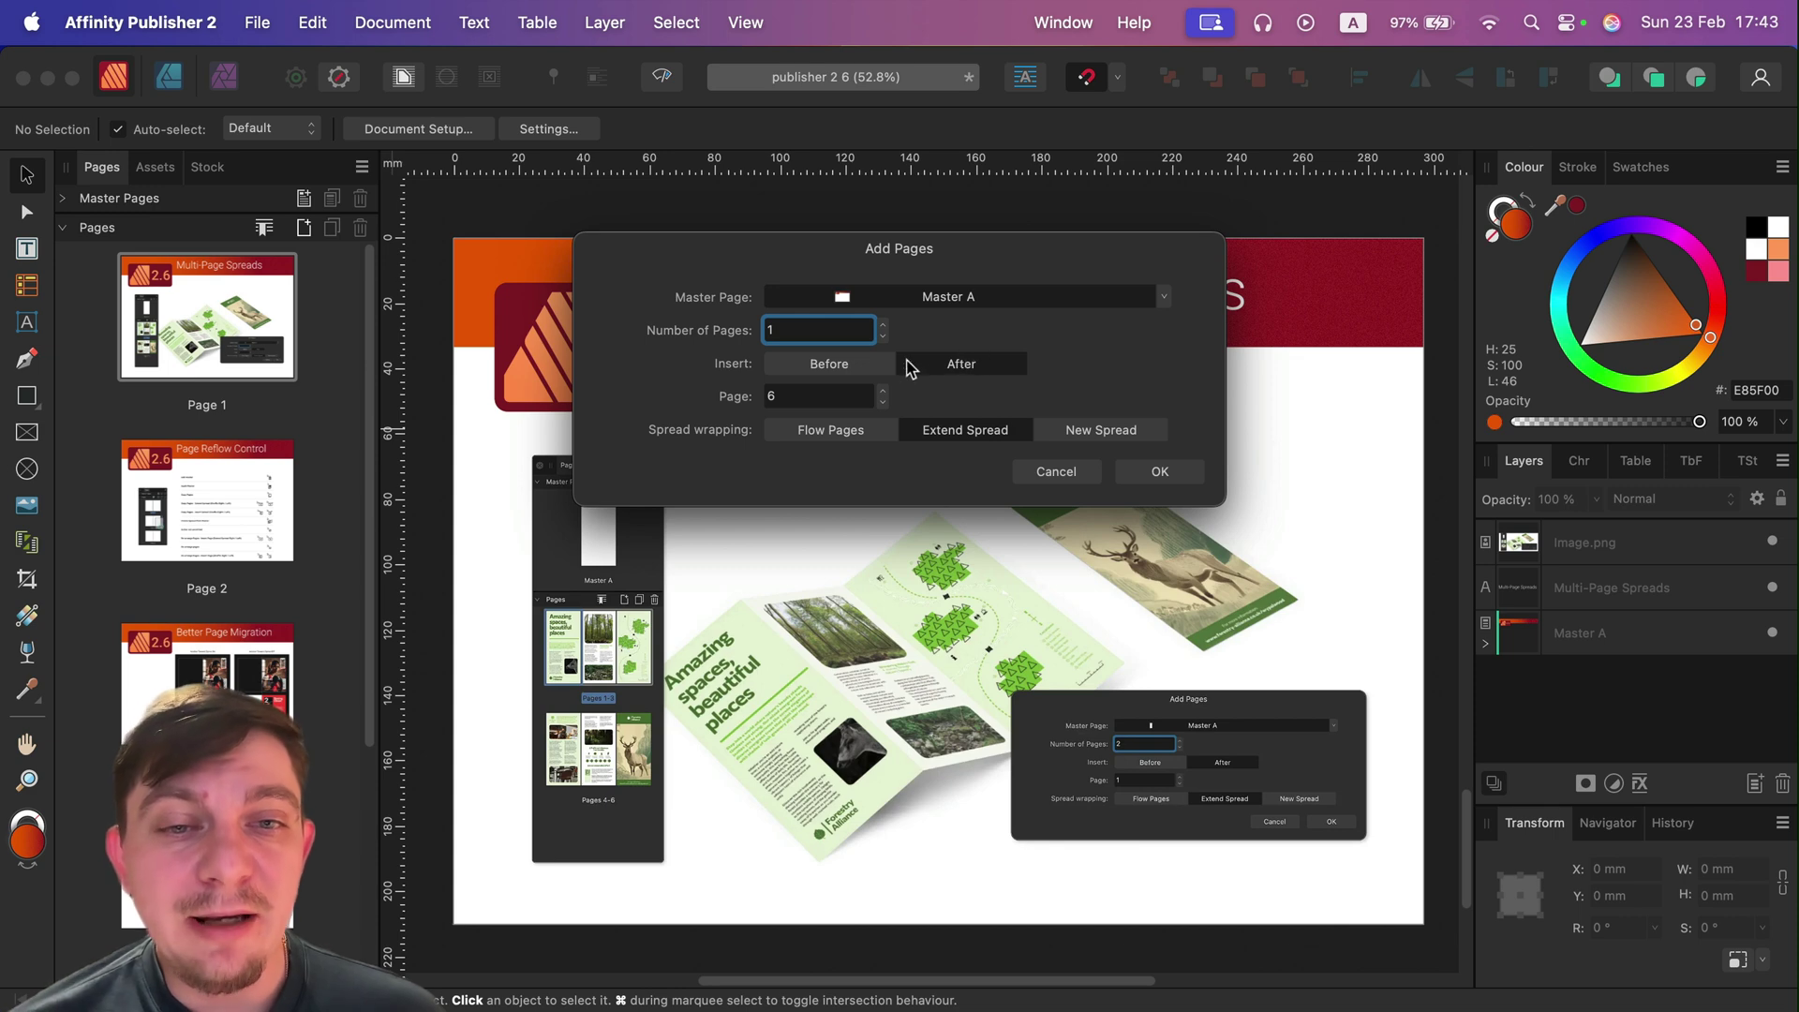
left_click(856, 367)
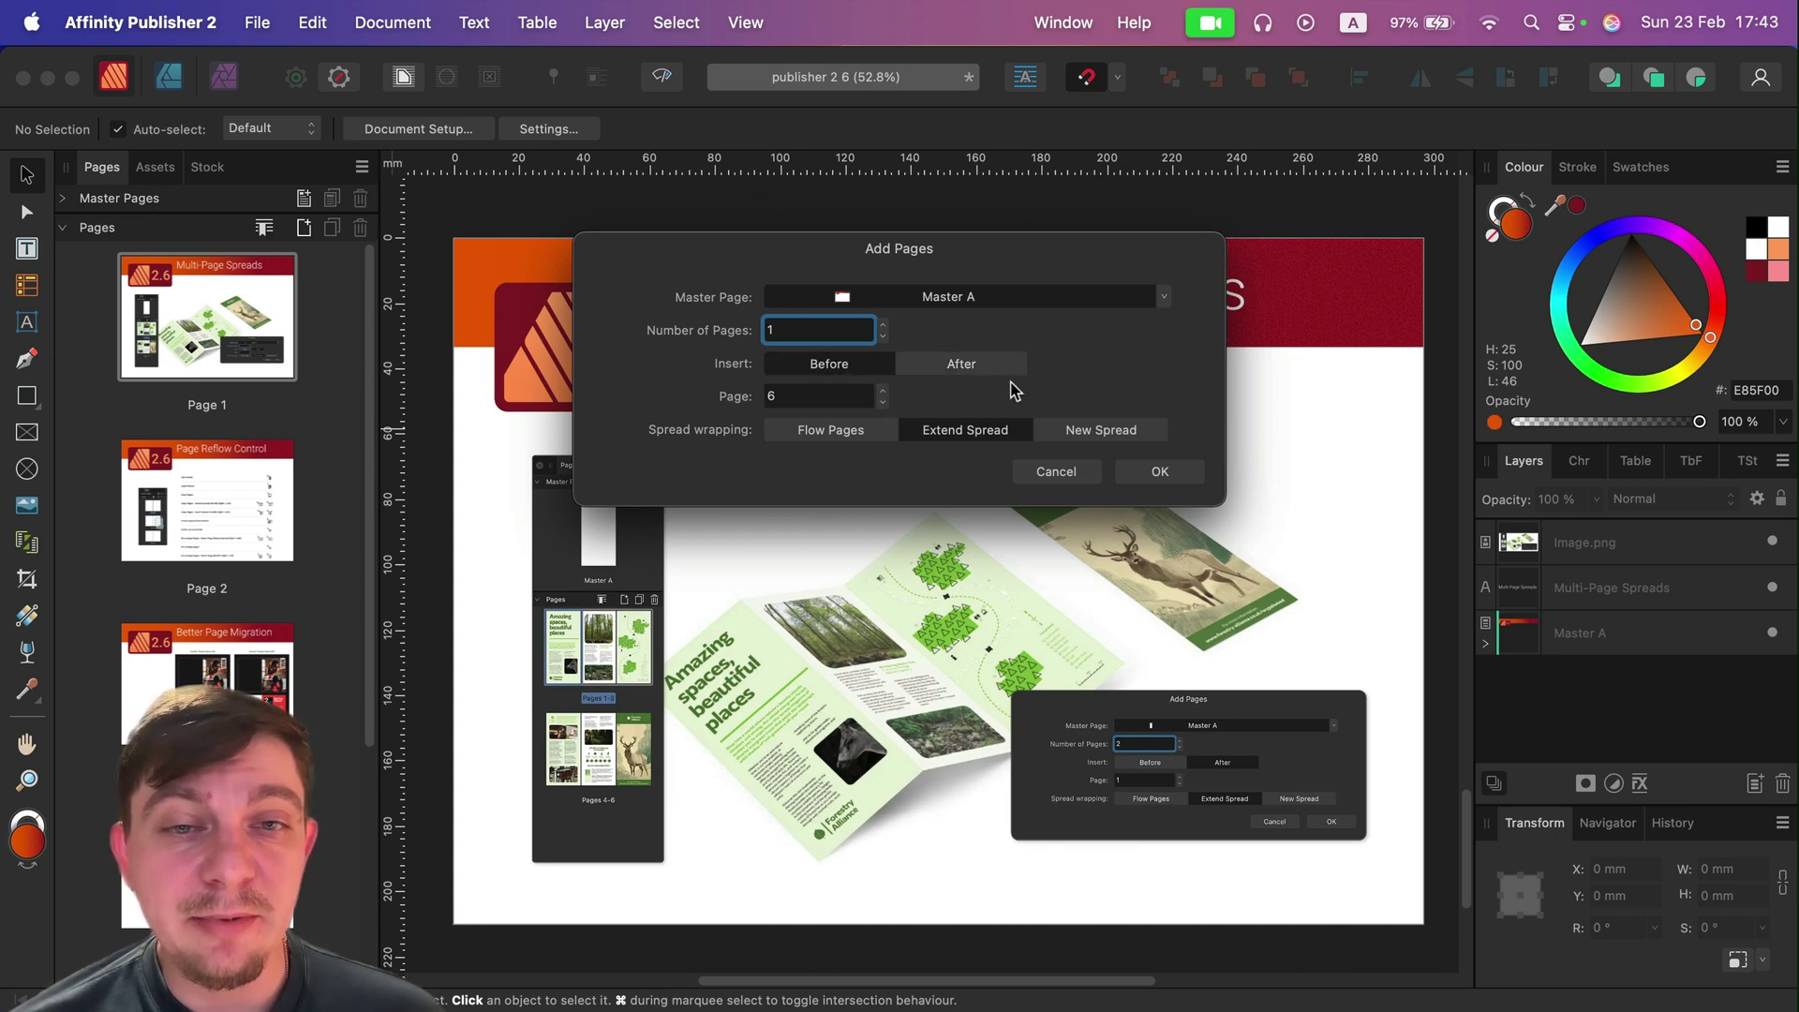
left_click(1004, 371)
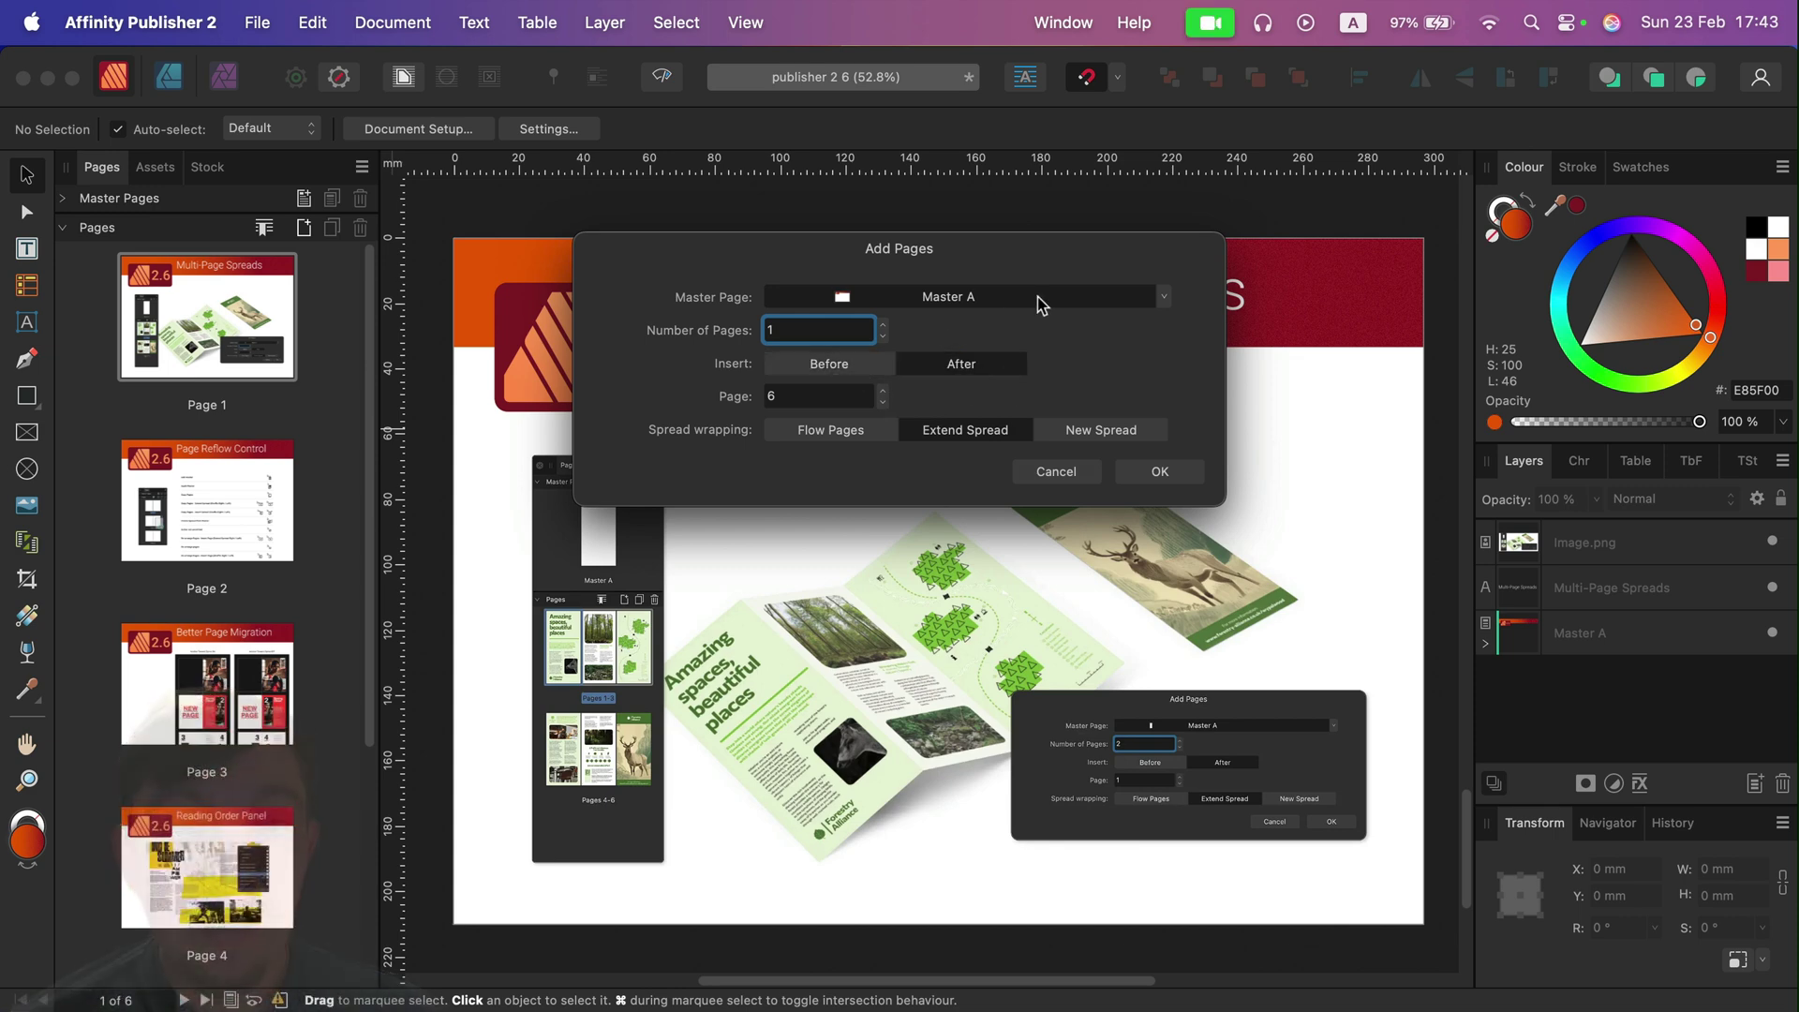
left_click(931, 296)
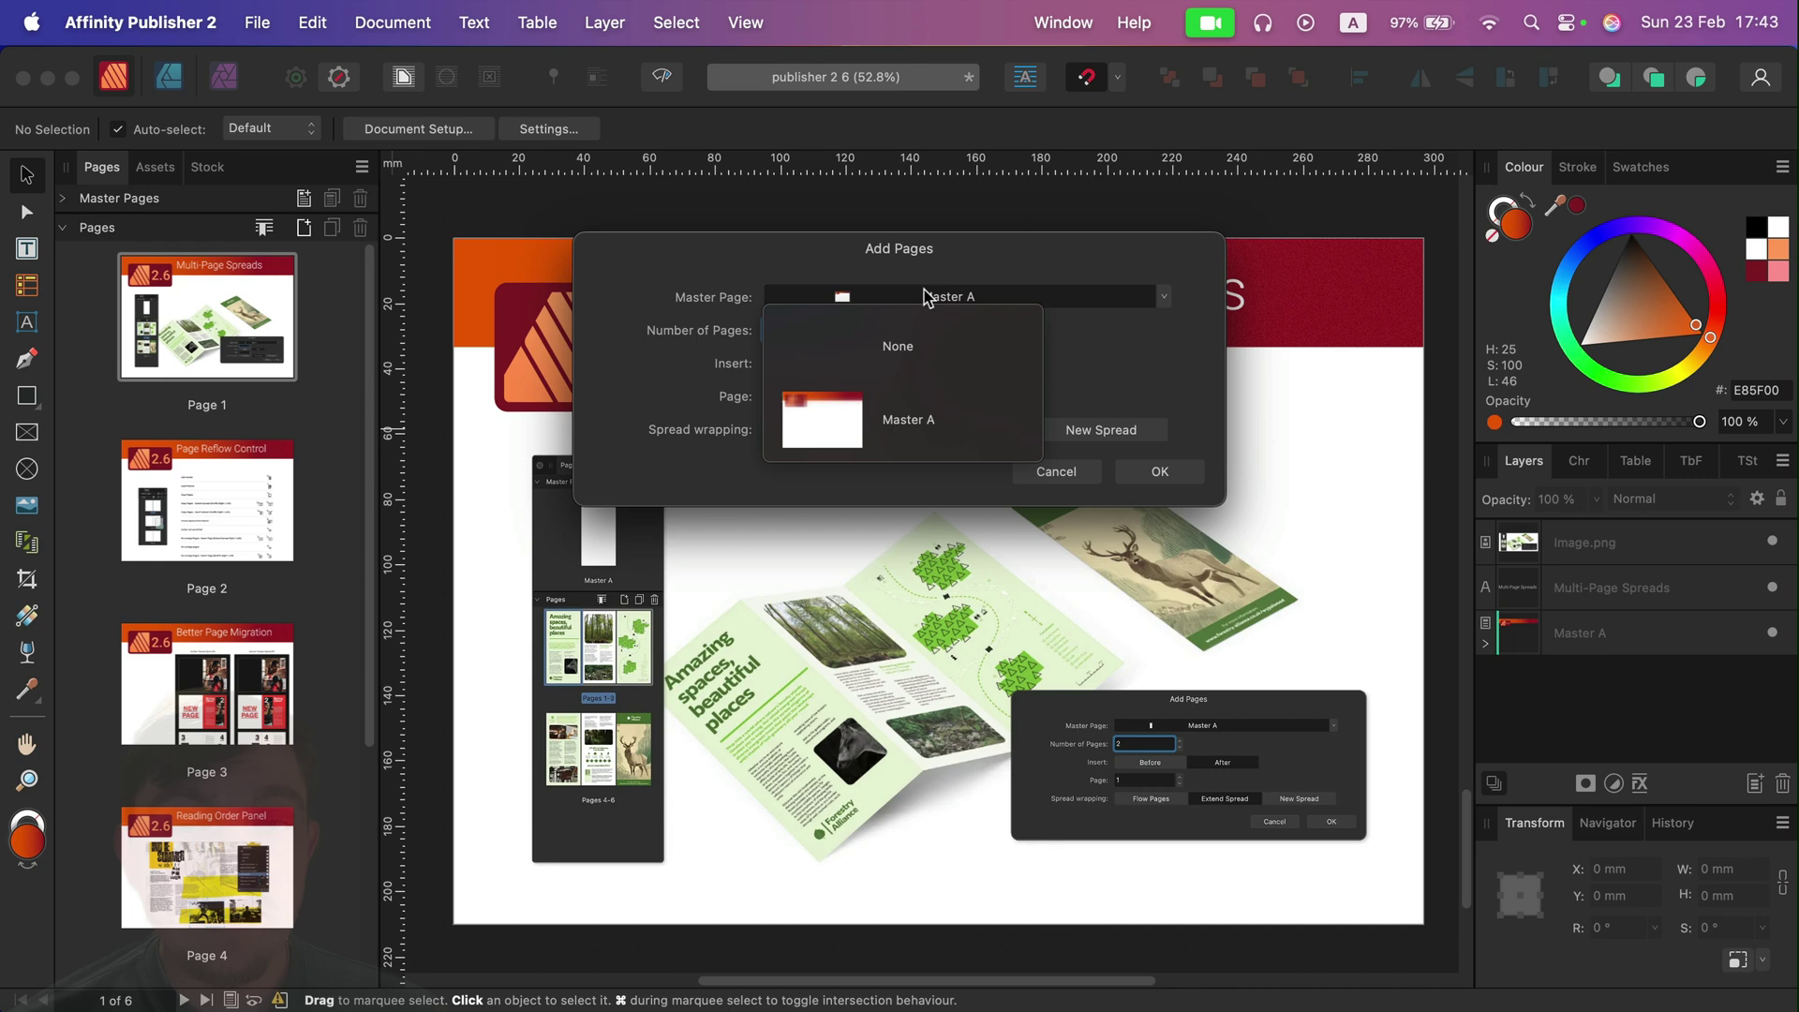
left_click(1138, 365)
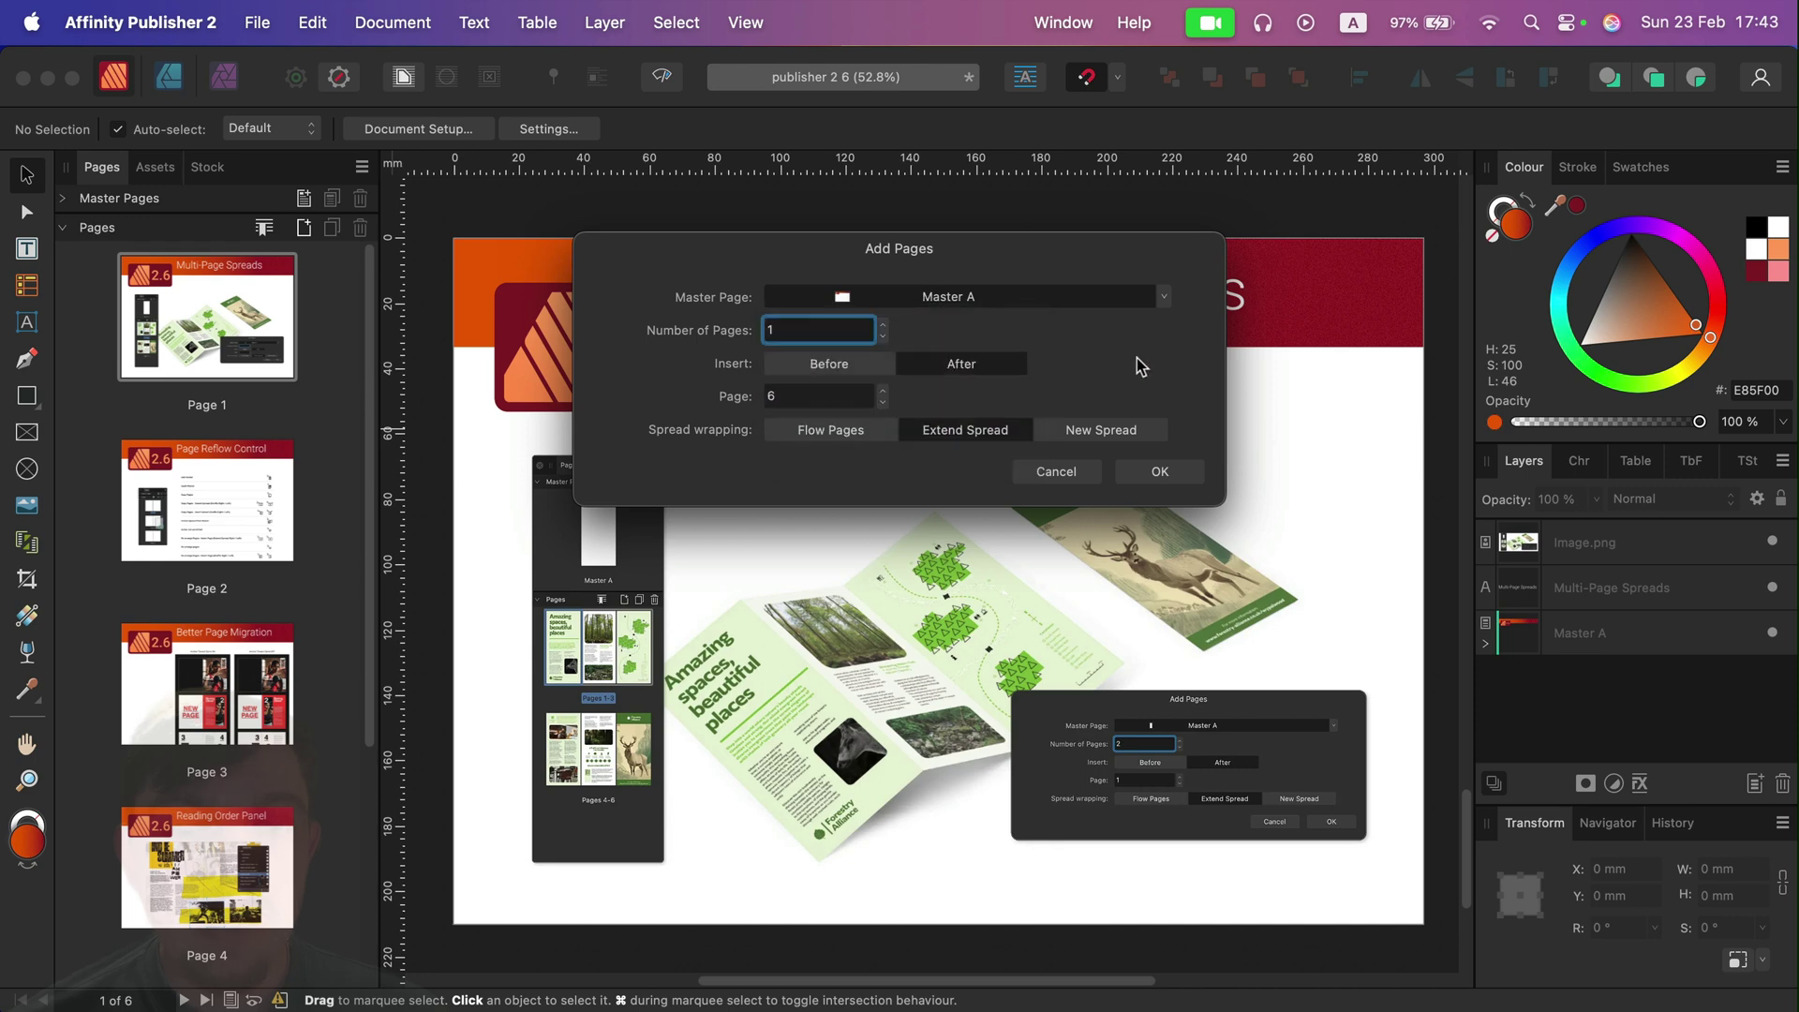
left_click(1171, 473)
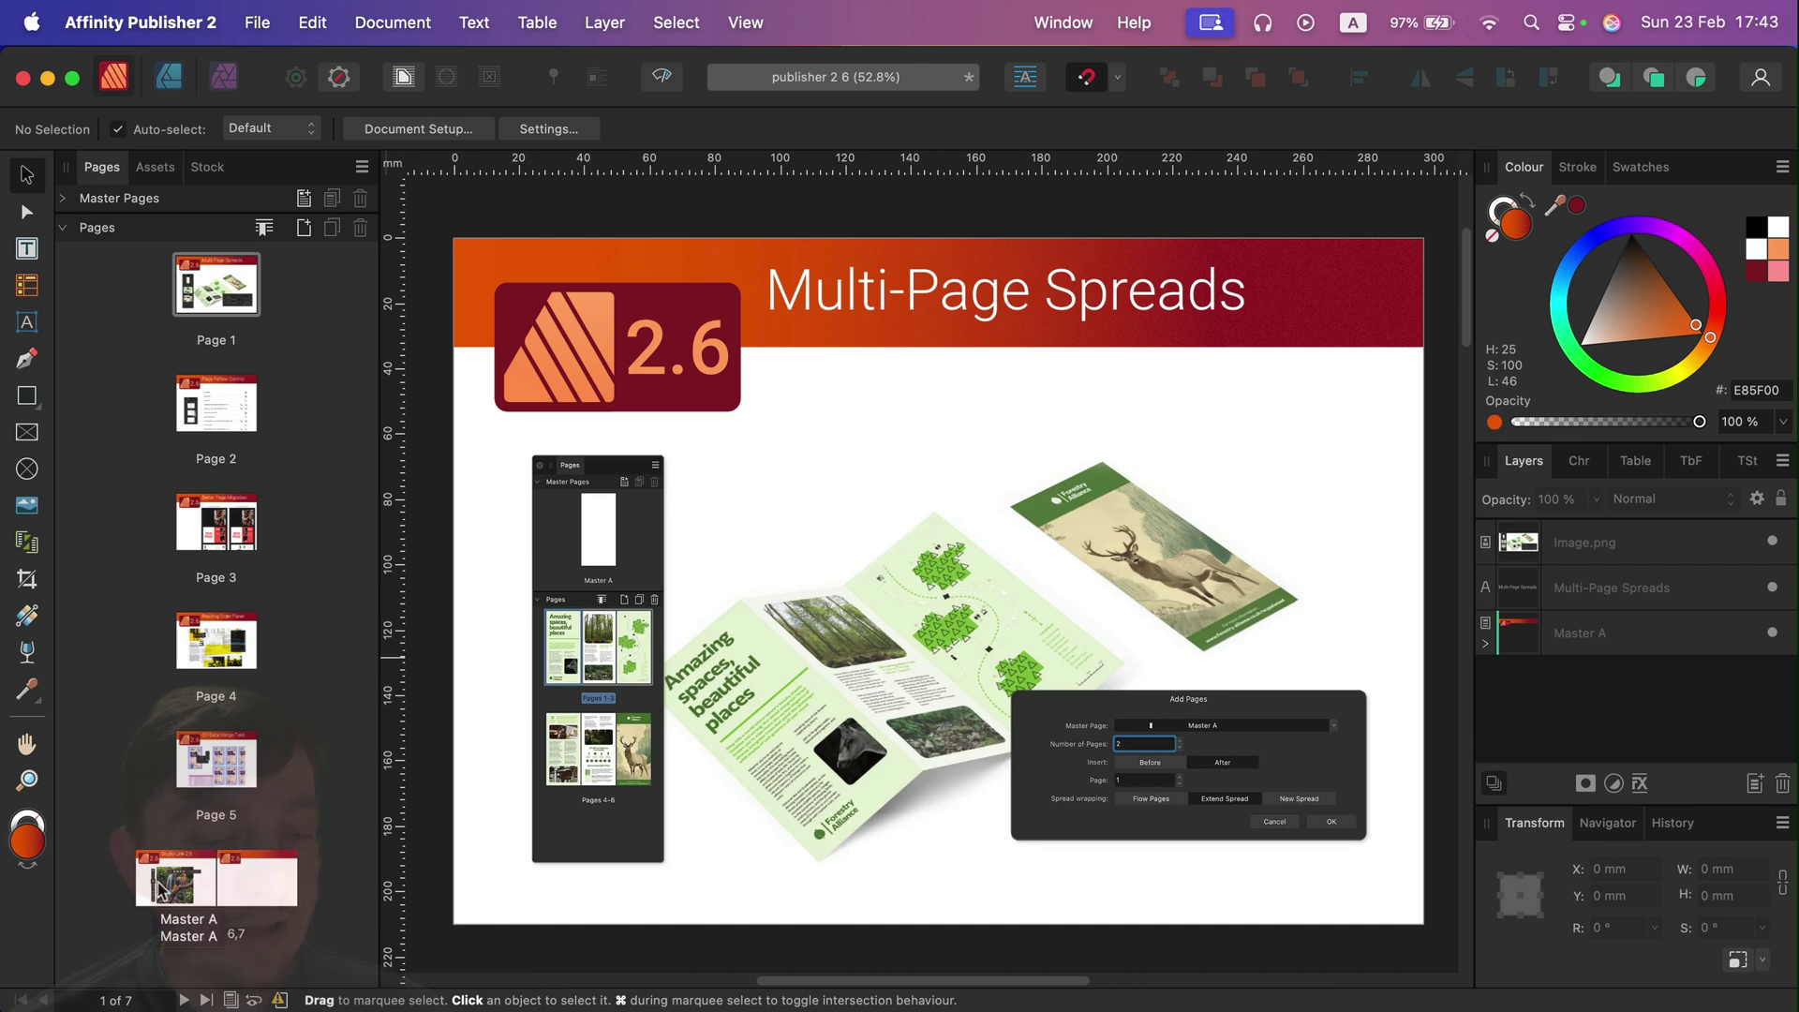
Step: Centre the pages 6–7 Studio Link spread and add another page extending it
left_click(159, 888)
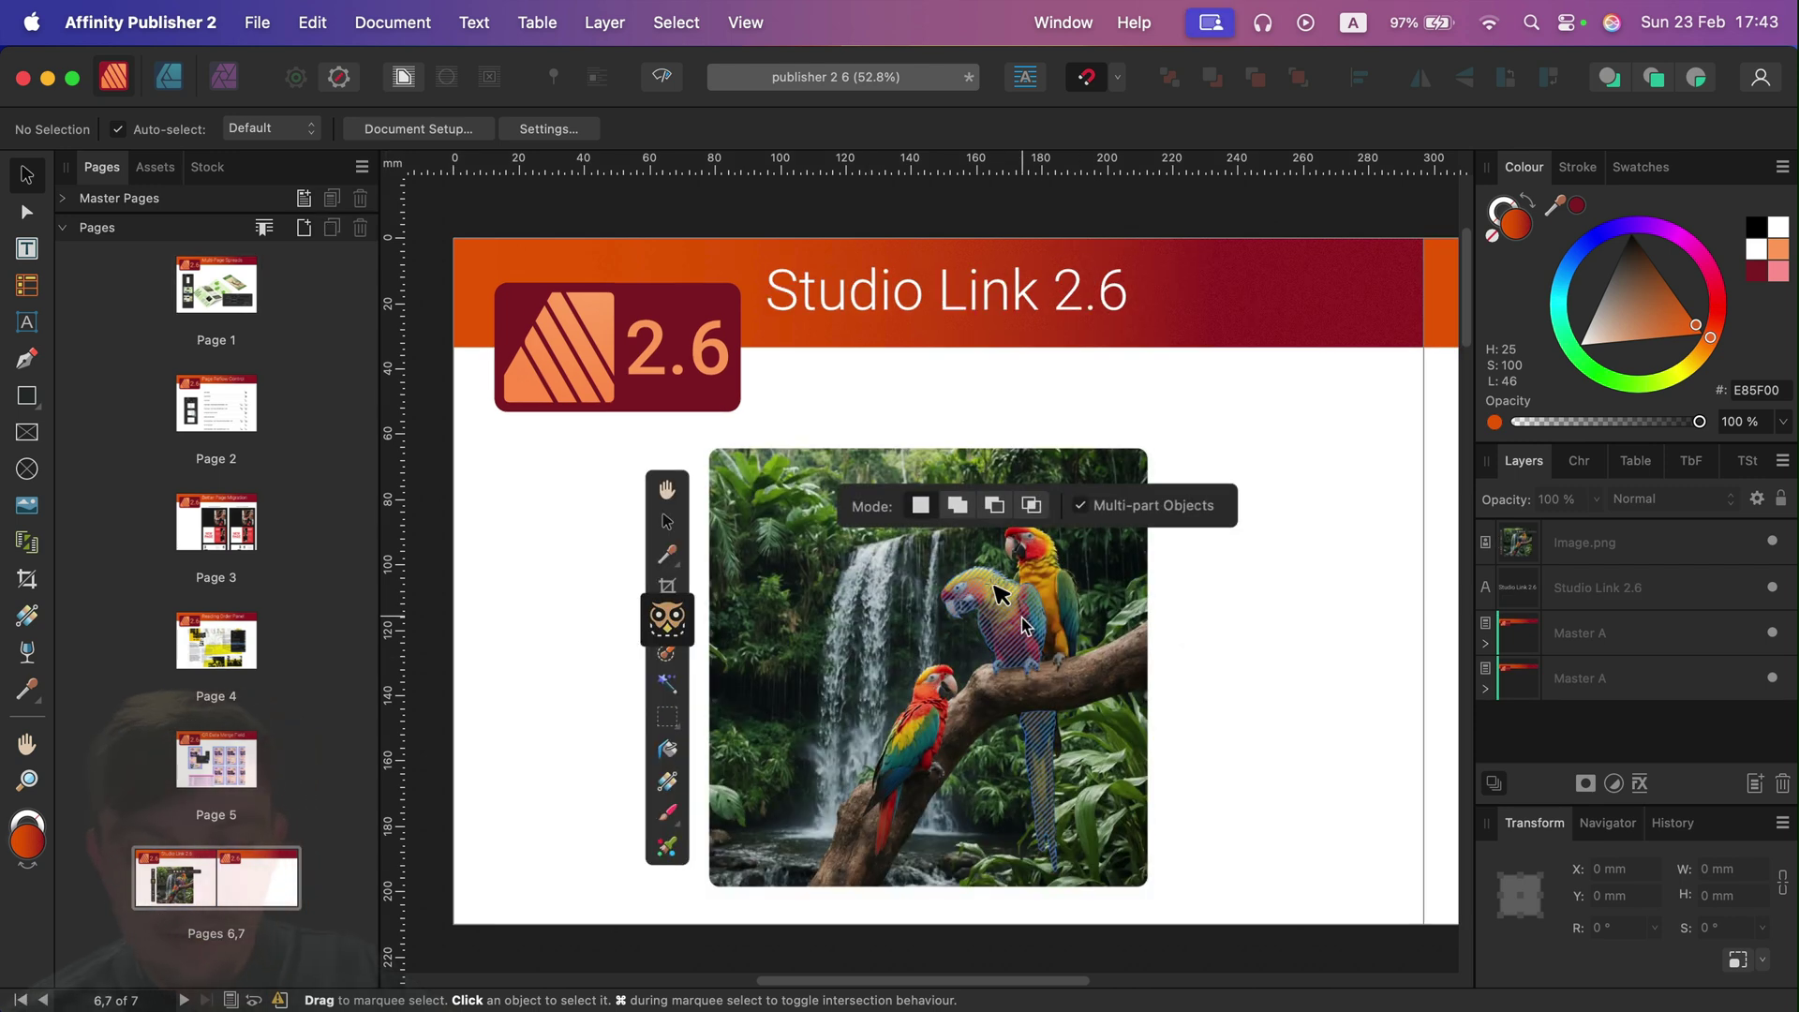
scroll(1021, 617, "down", 5)
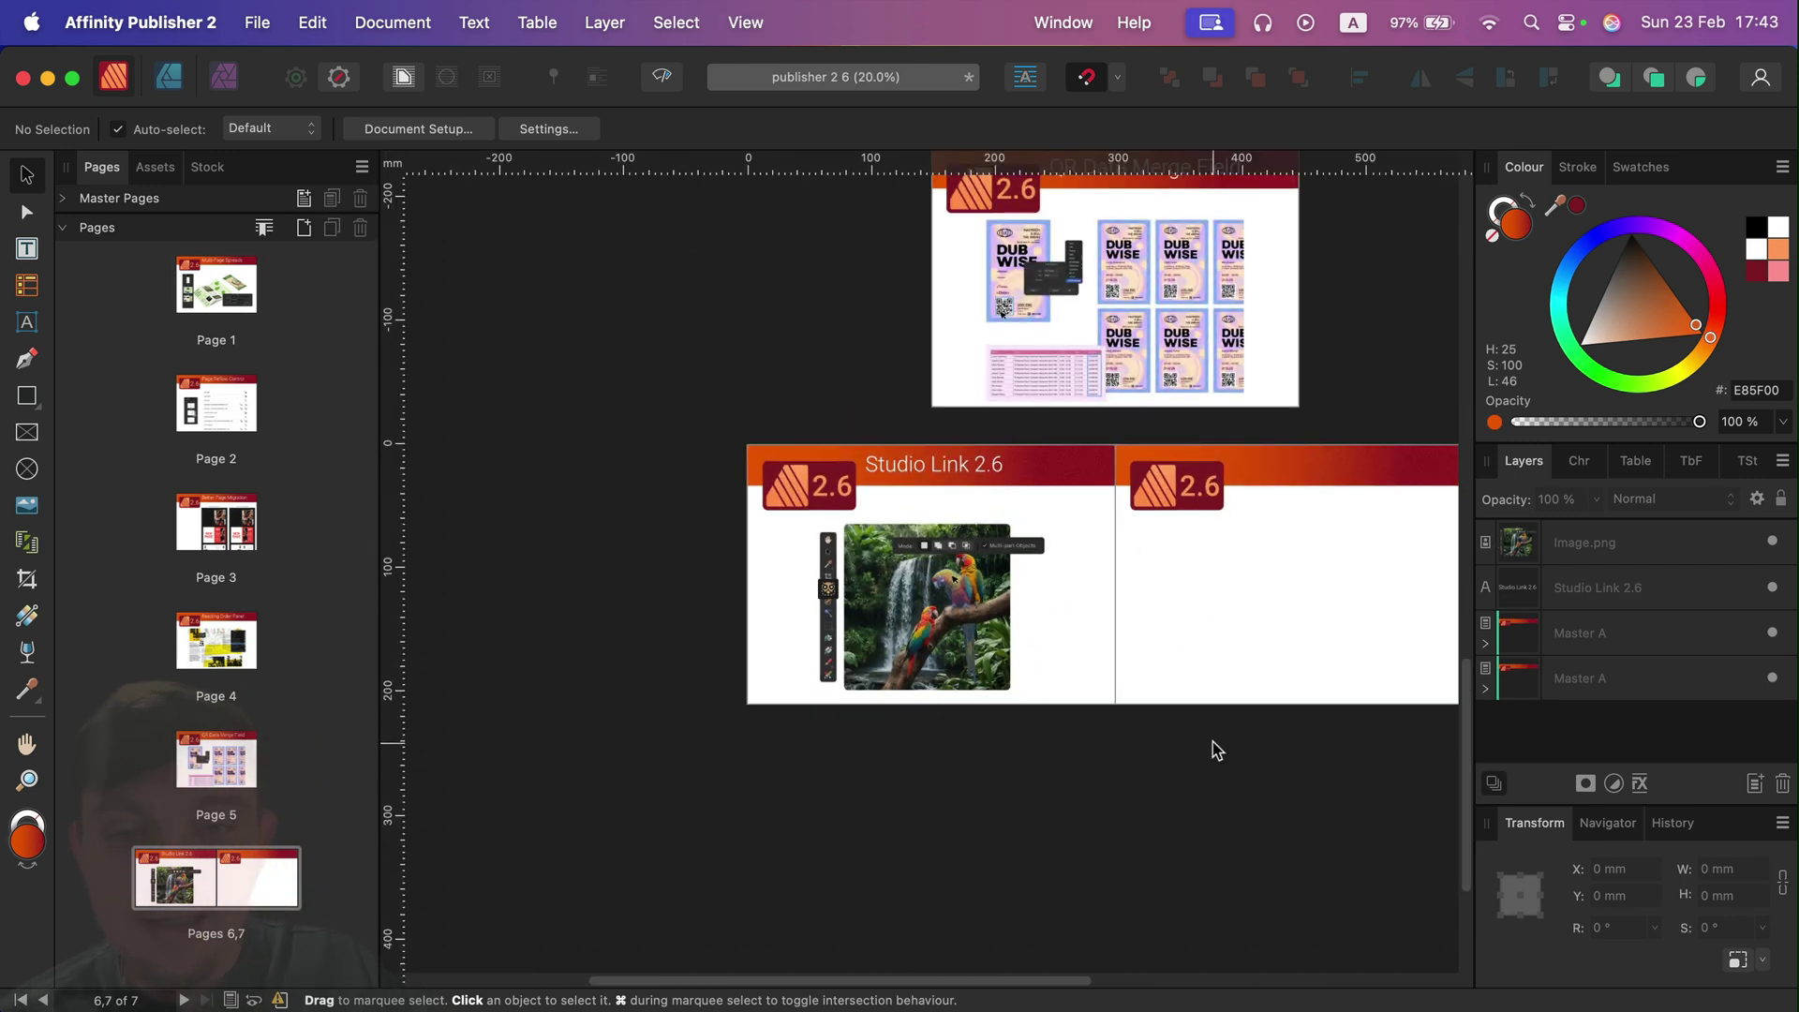
left_click_drag(1284, 554, 1044, 602)
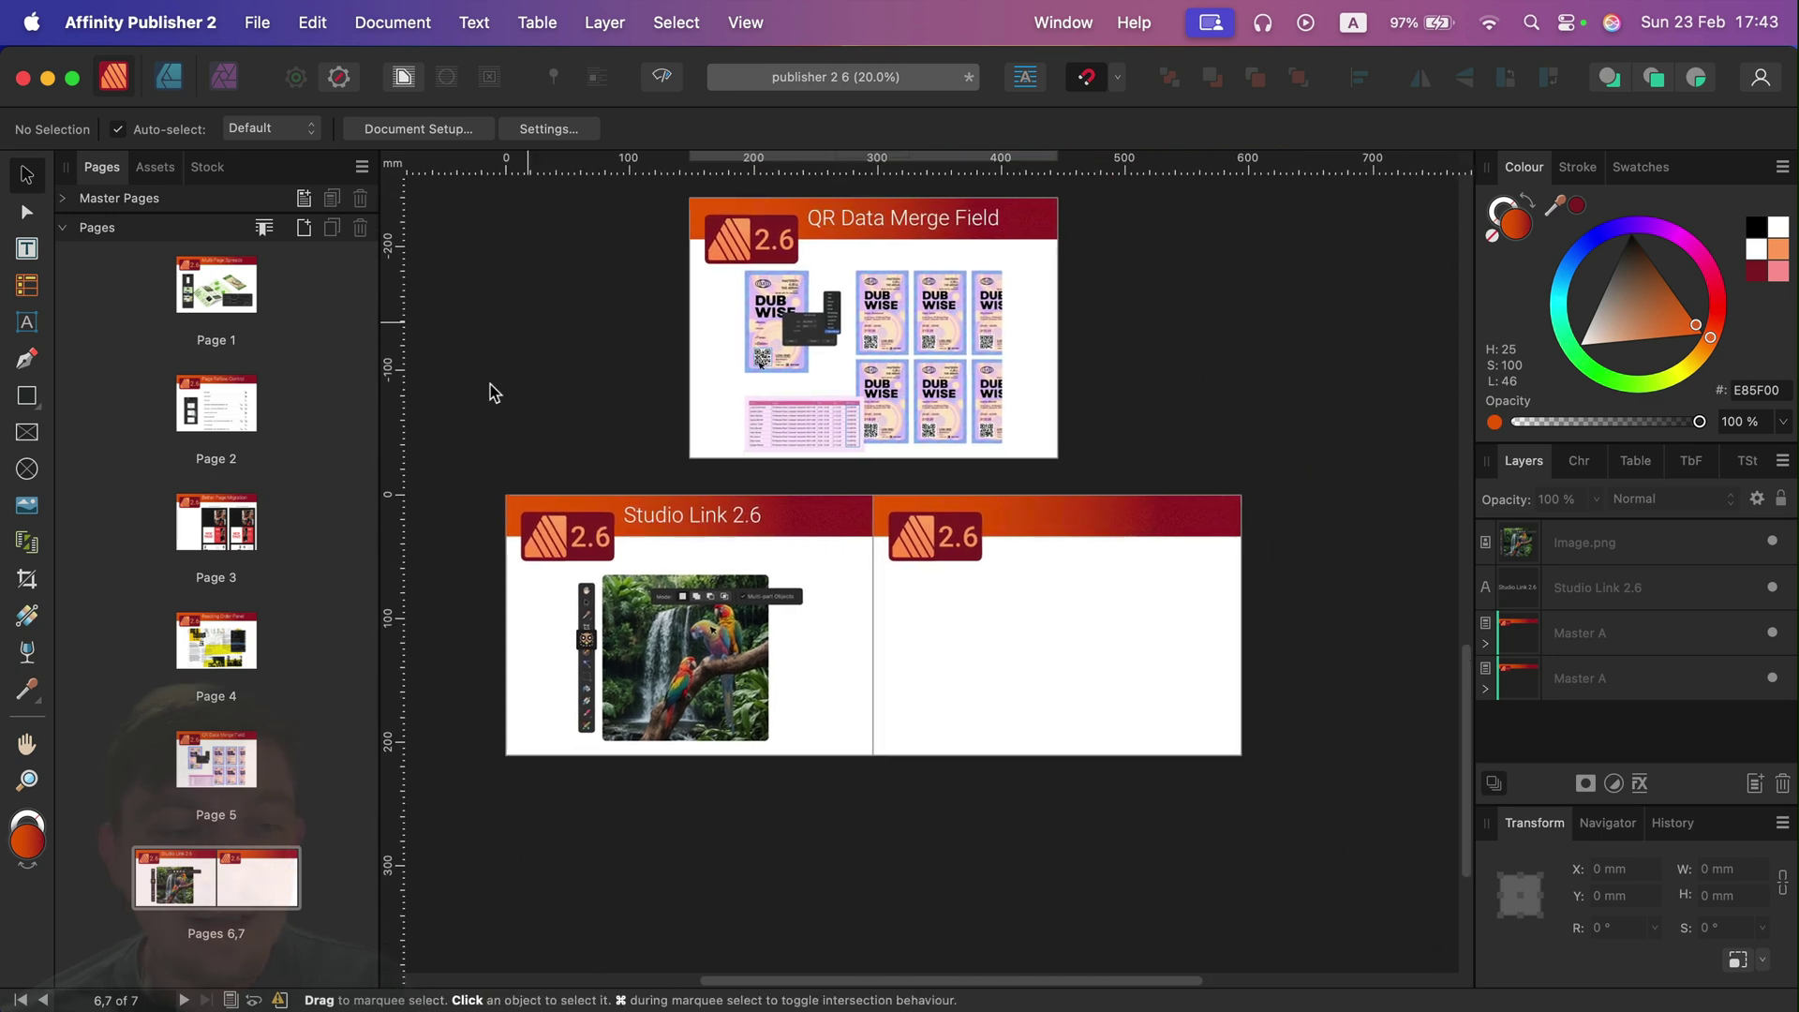
left_click(303, 228)
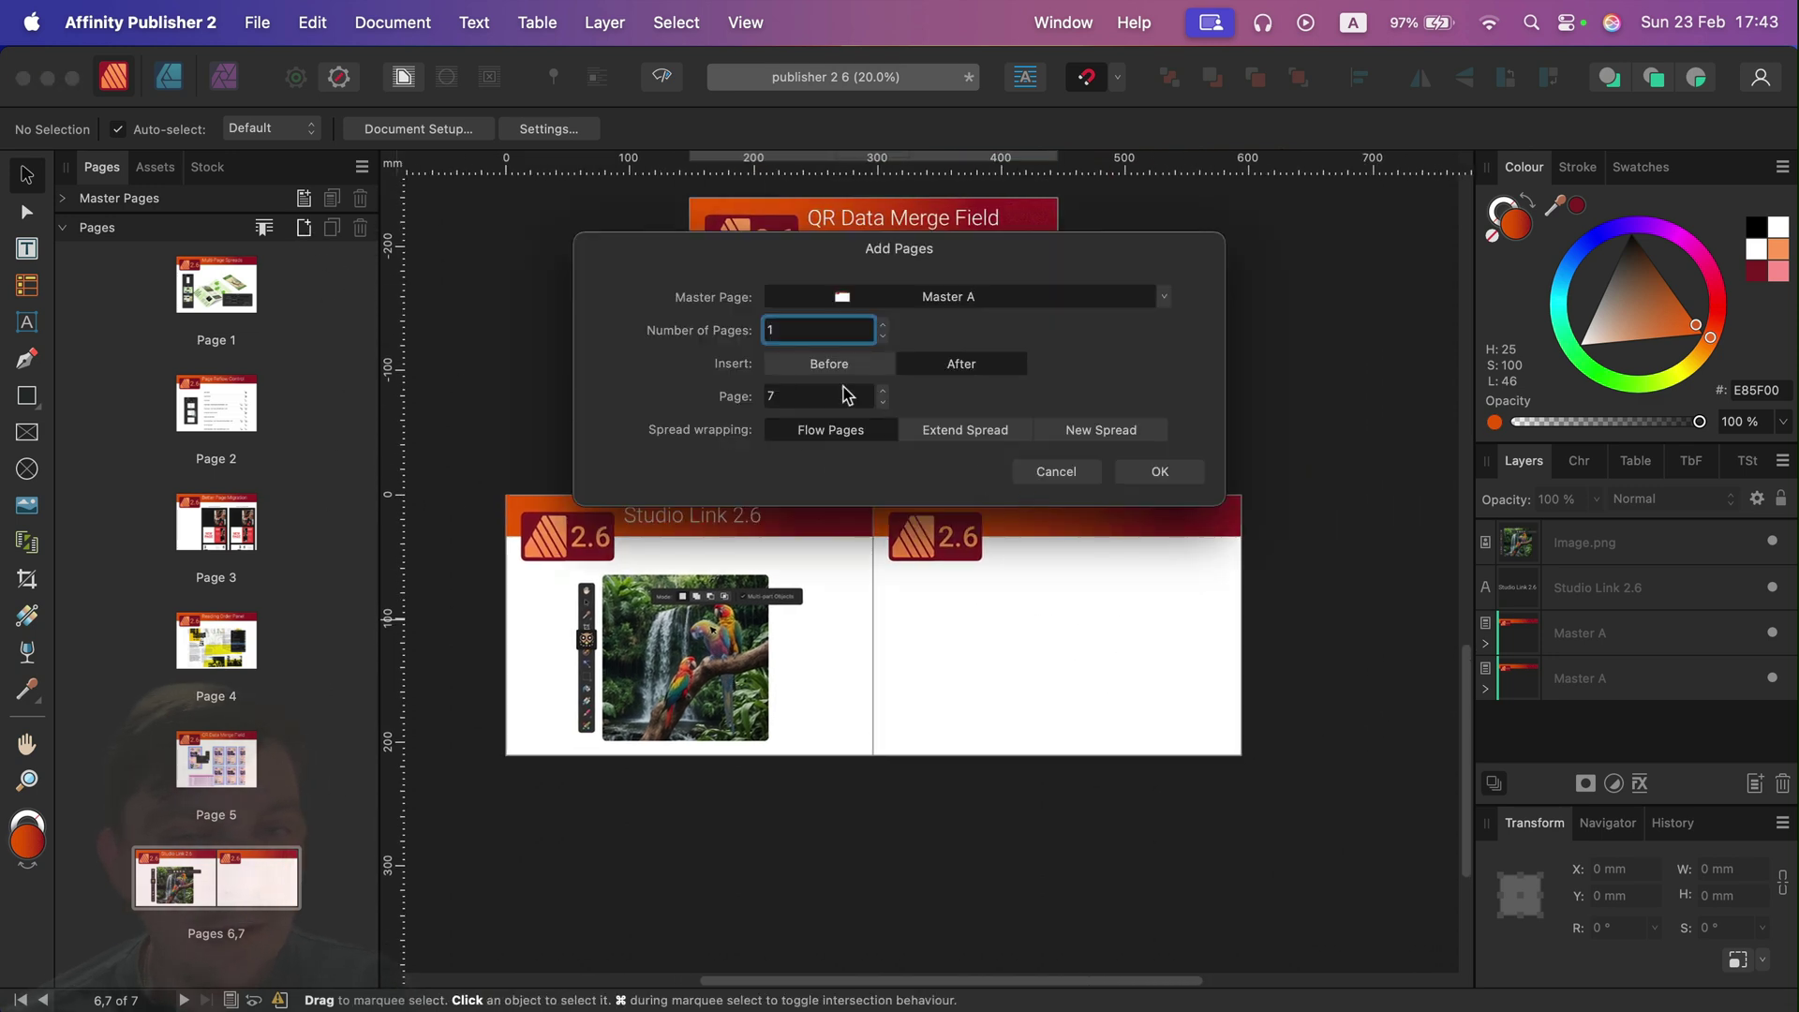
left_click(973, 431)
left_click(1162, 474)
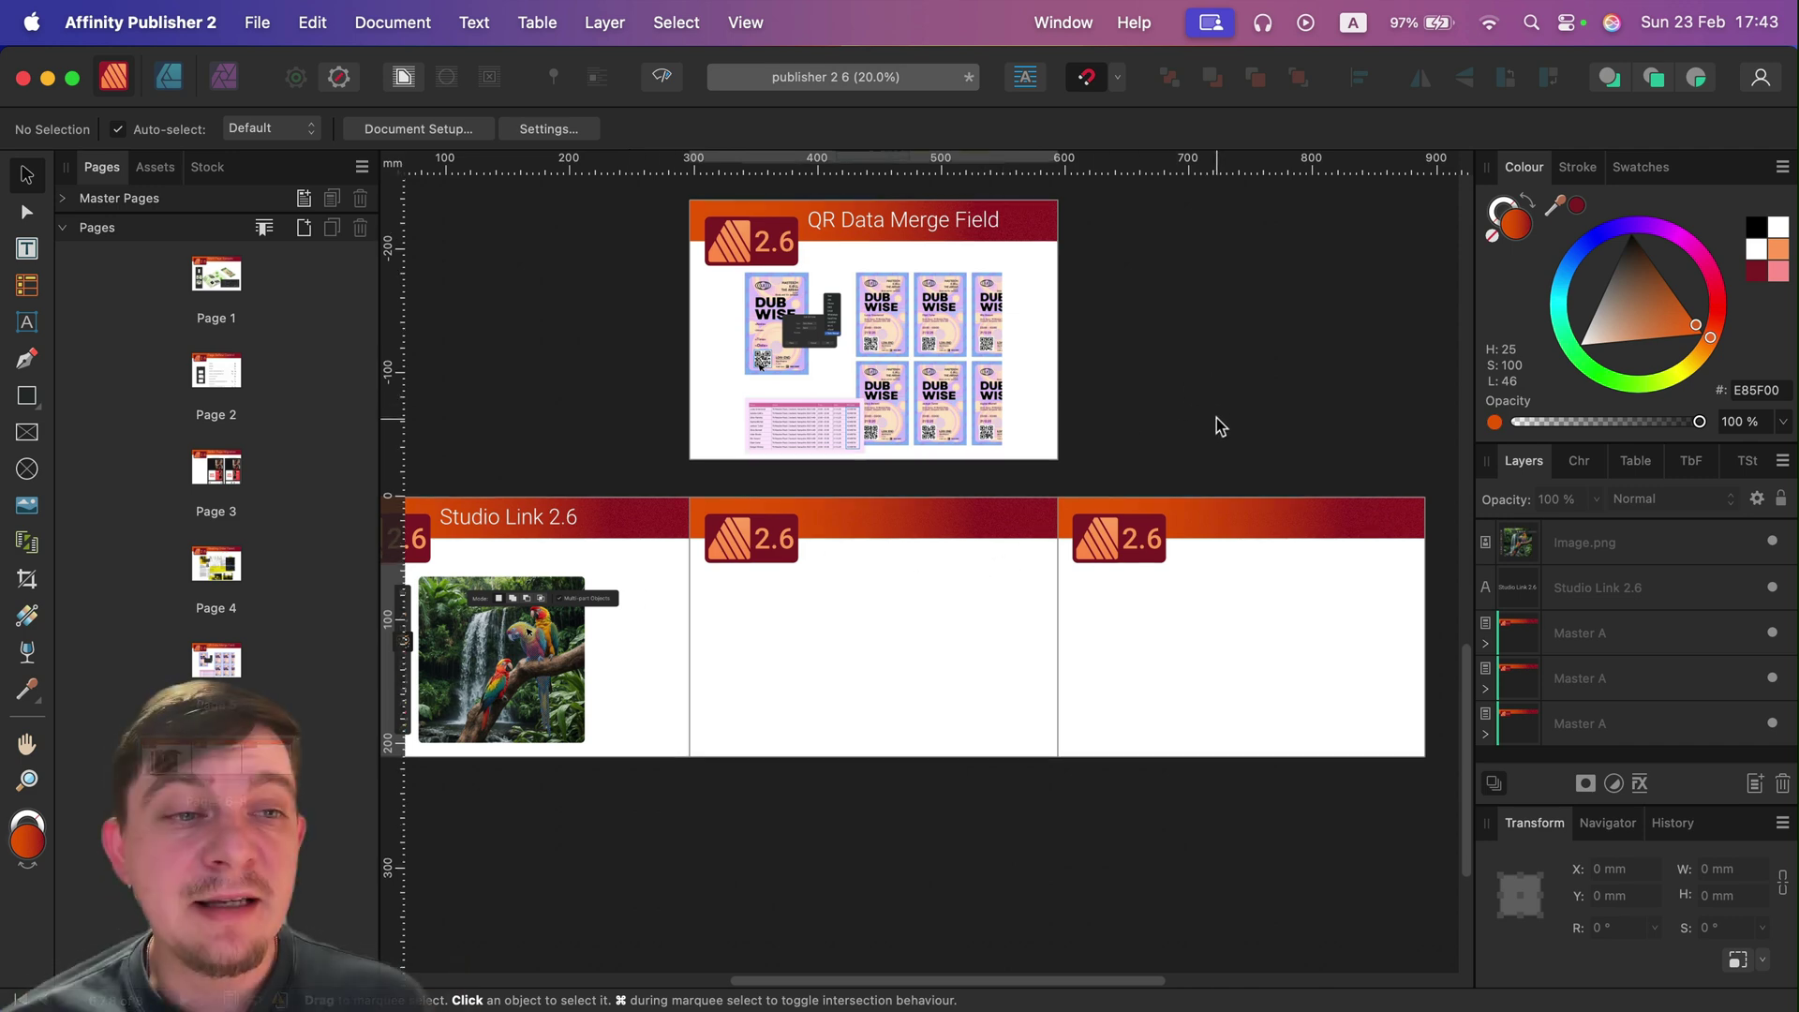
Step: Undo the page additions with Cmd+Z
scroll(1221, 421, "down", 3)
scroll(1223, 421, "up", 6)
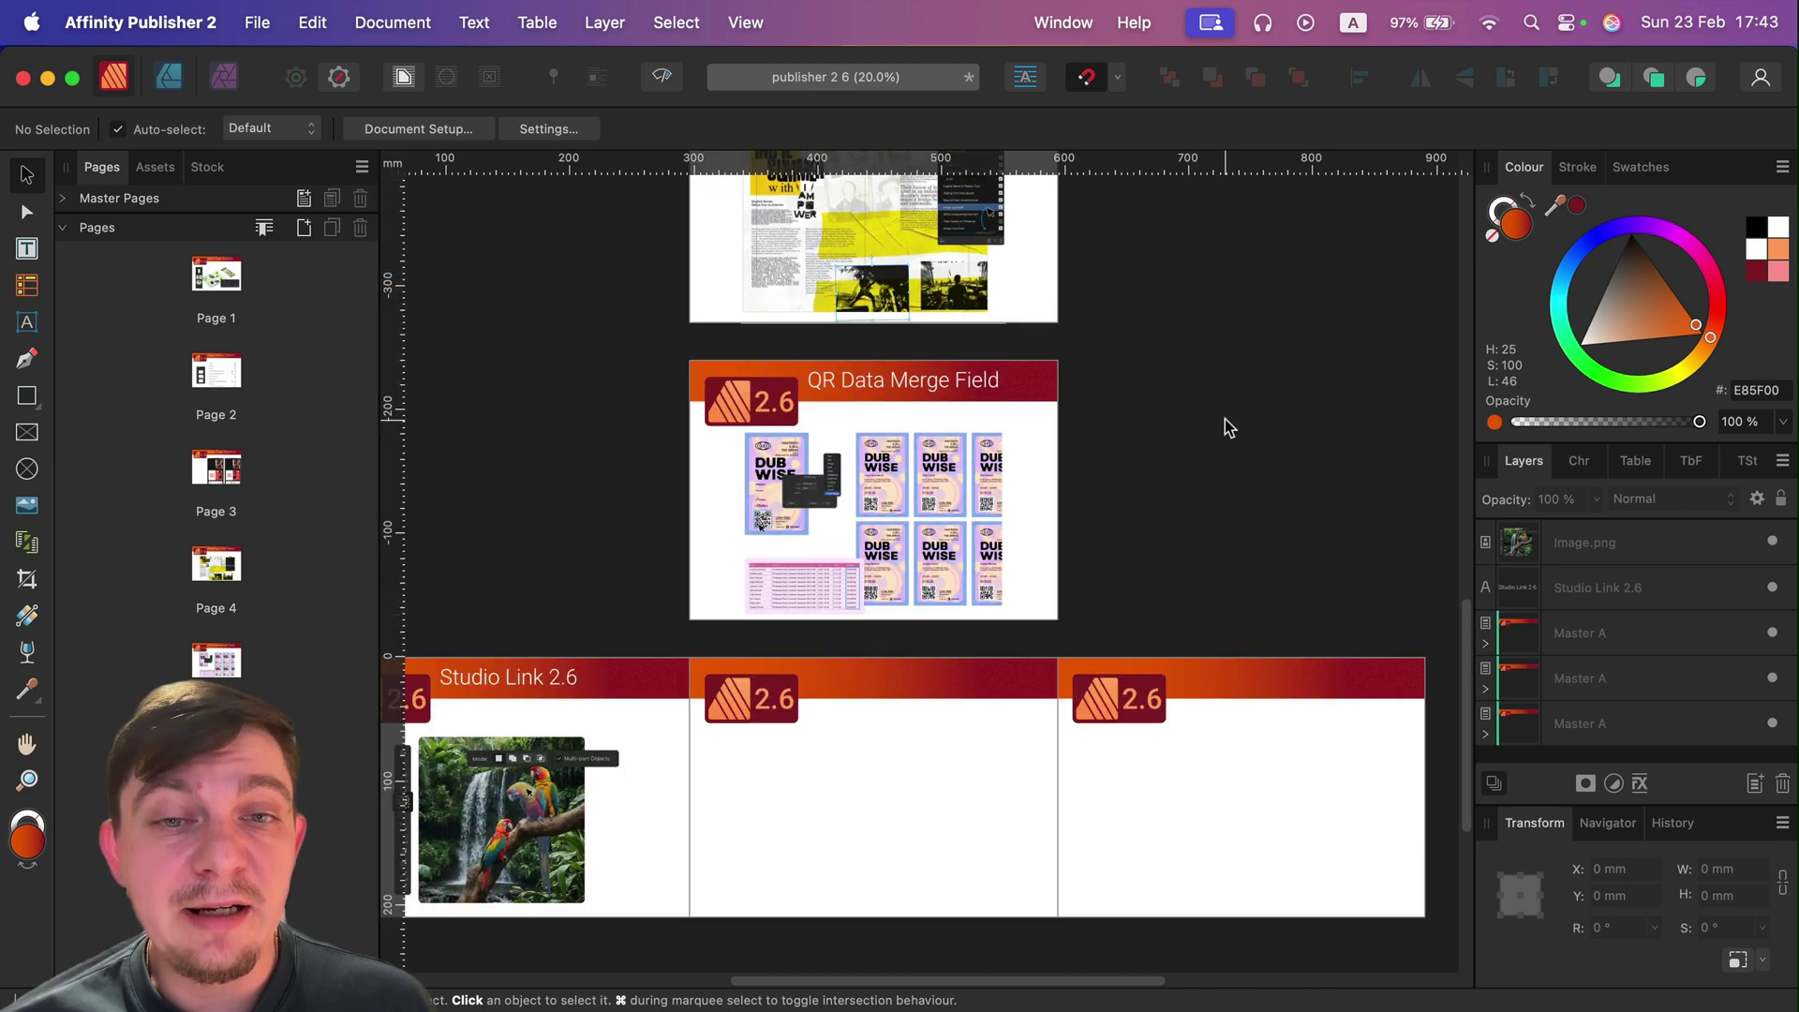
scroll(1224, 422, "down", 3)
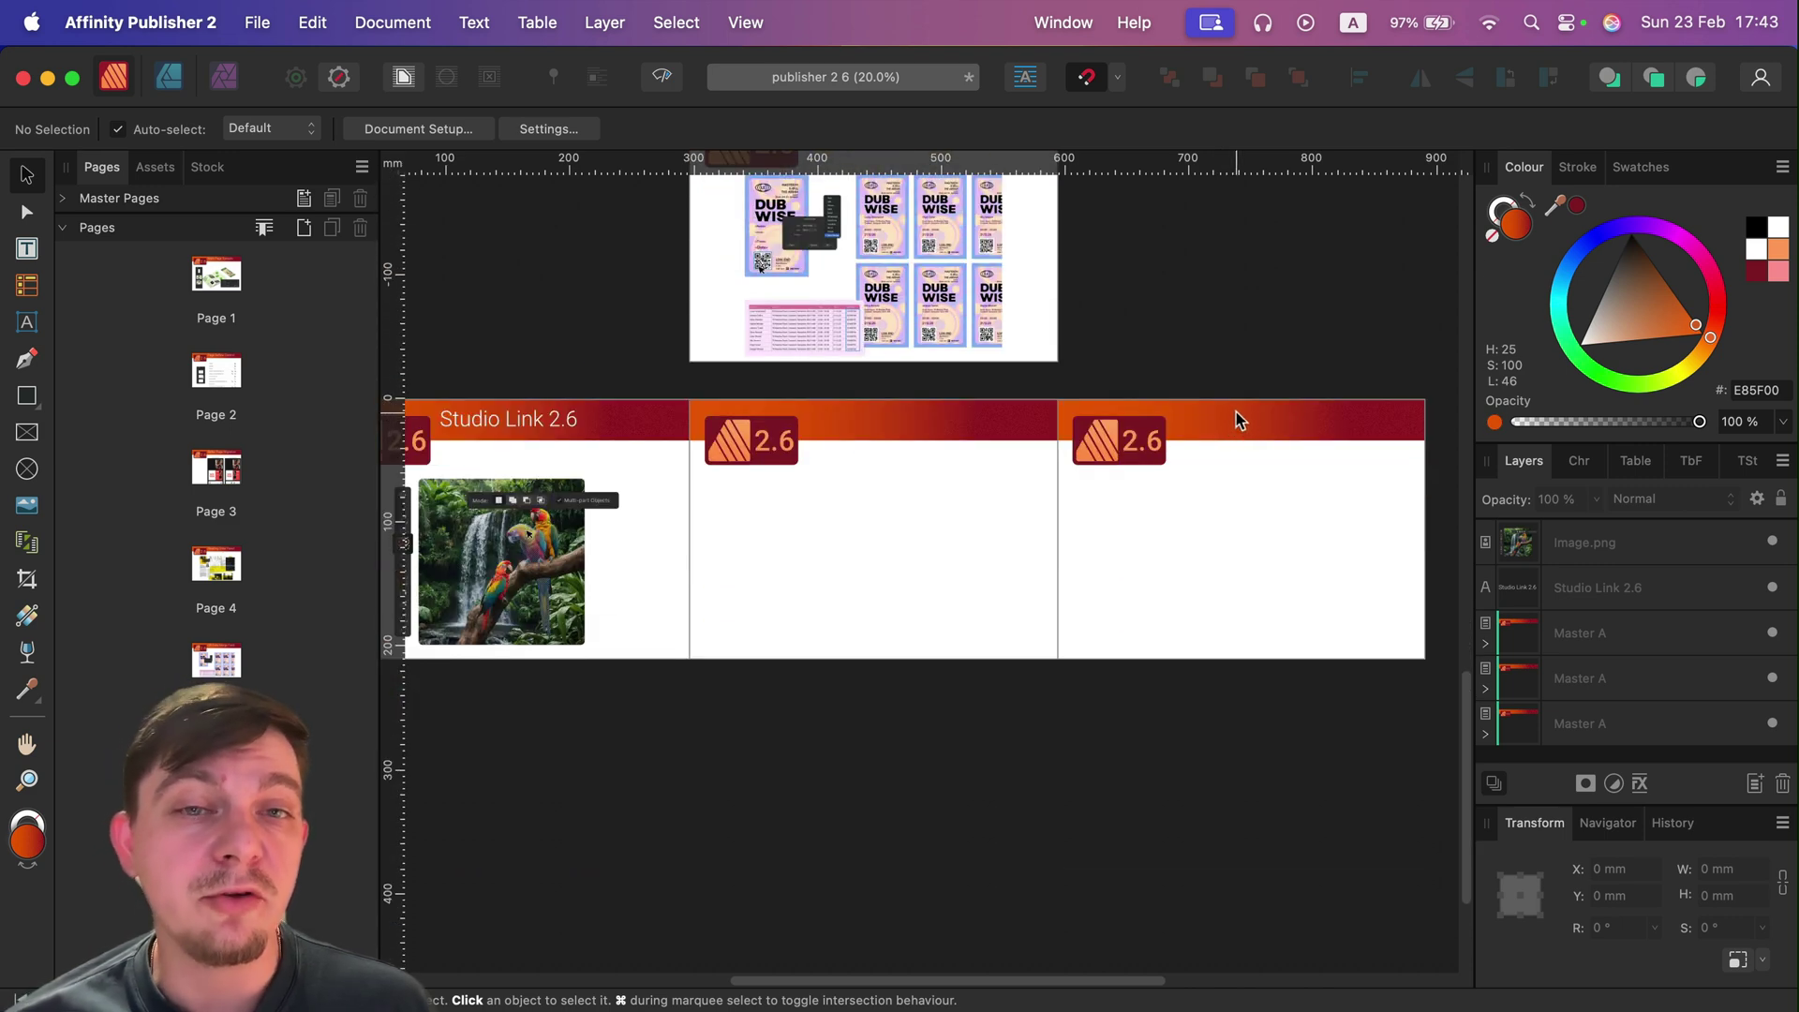
key("super+z")
key("super+z")
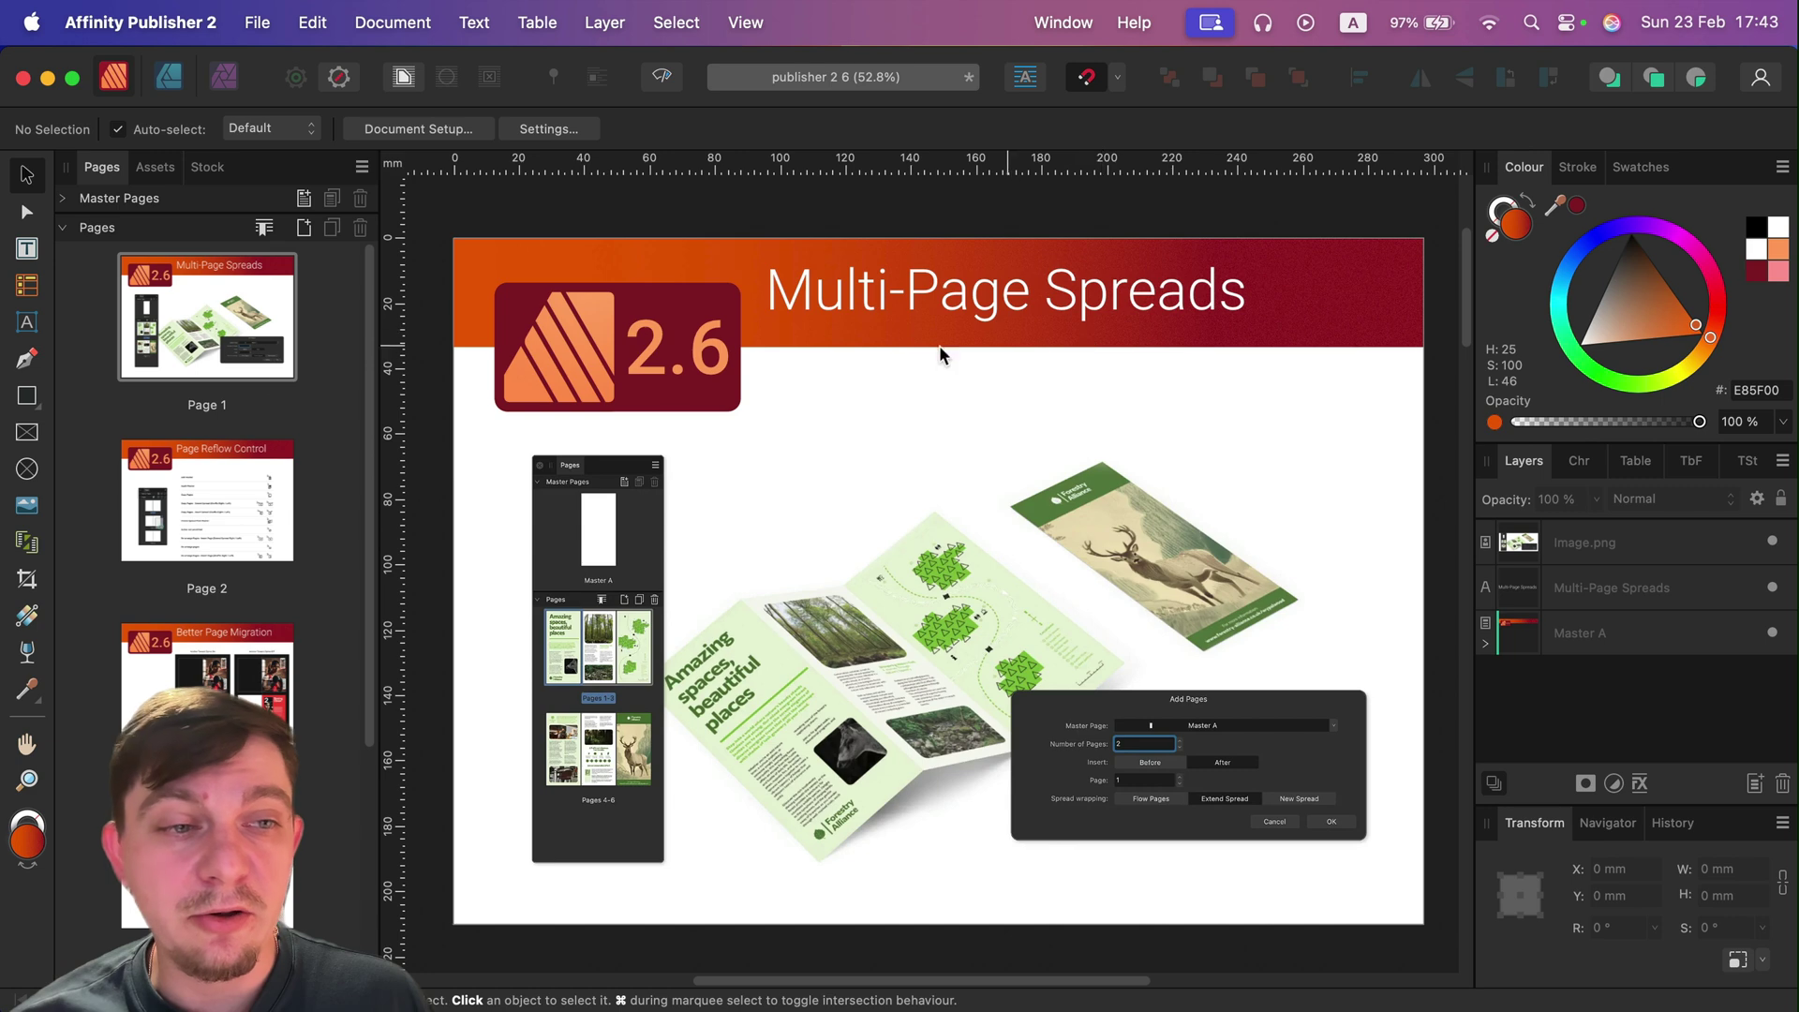
Step: Show Page Reflow Control, demo dragging page 2 ahead of page 1, then open Better Page Migration
left_click(263, 477)
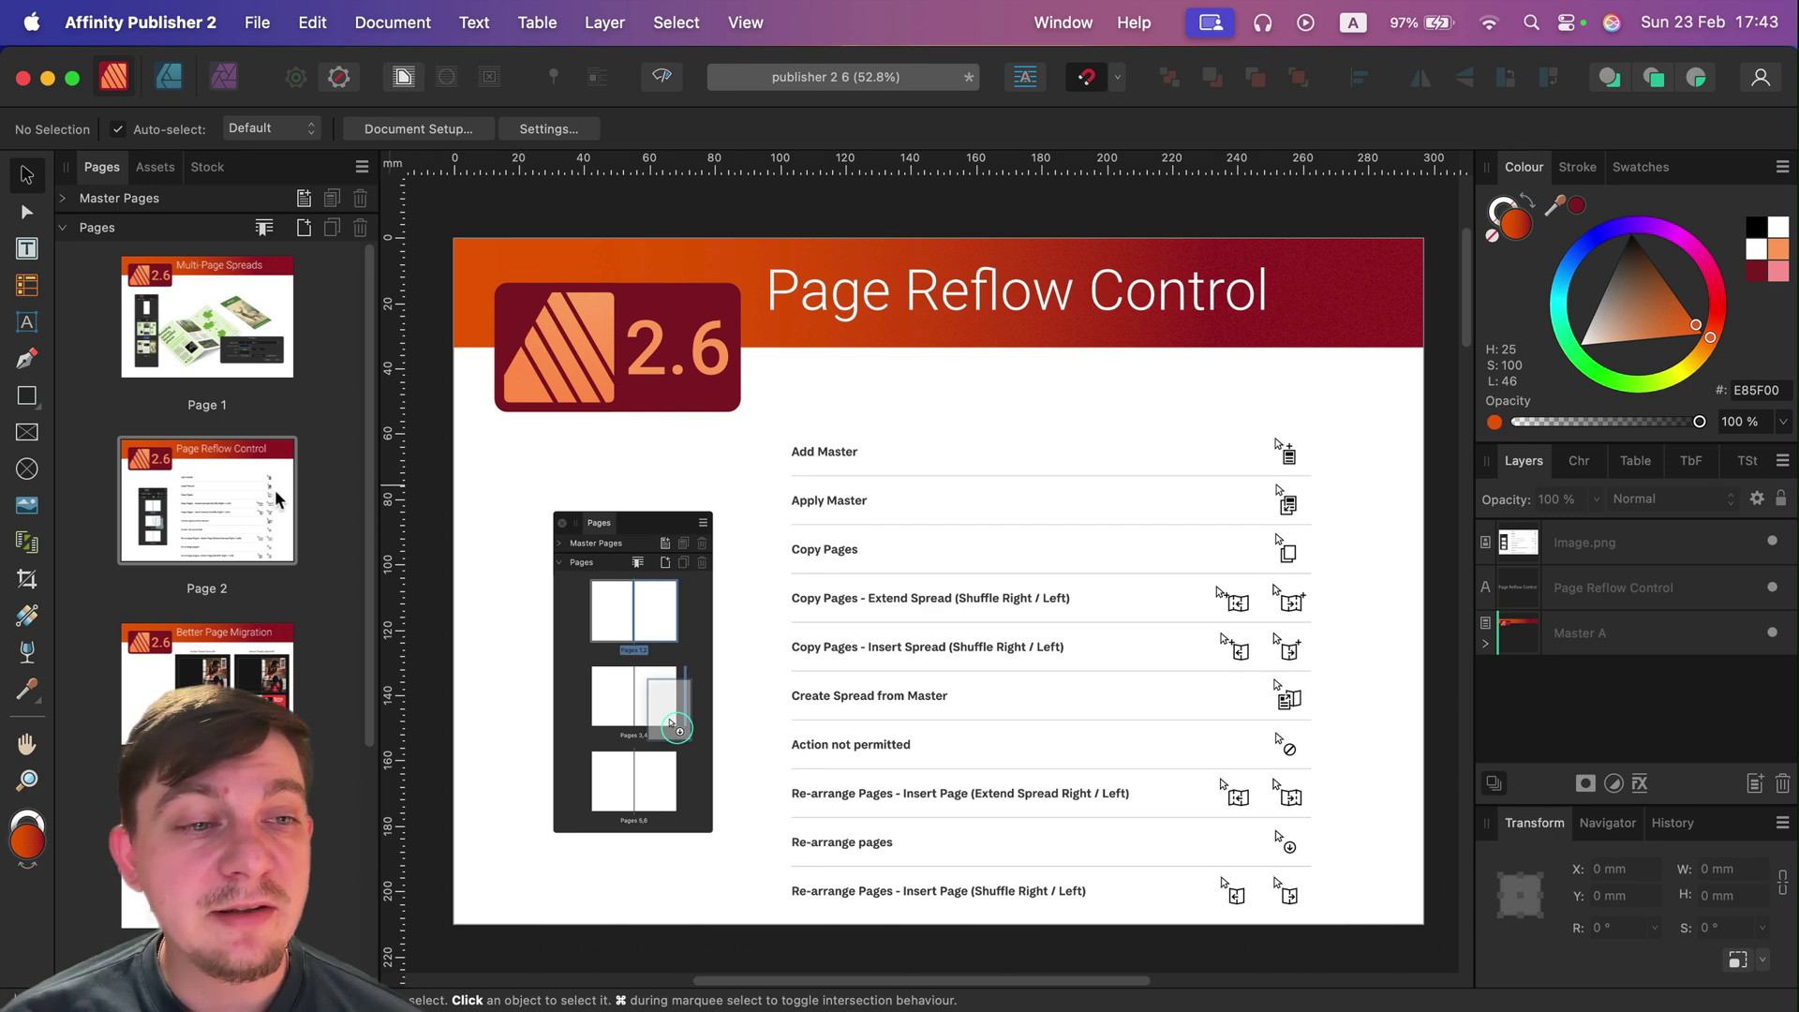
mouse_move(282, 503)
left_mouse_down()
mouse_move(350, 362)
mouse_move(293, 353)
mouse_move(292, 334)
mouse_move(316, 345)
mouse_move(302, 341)
mouse_move(309, 482)
mouse_move(245, 513)
left_mouse_up()
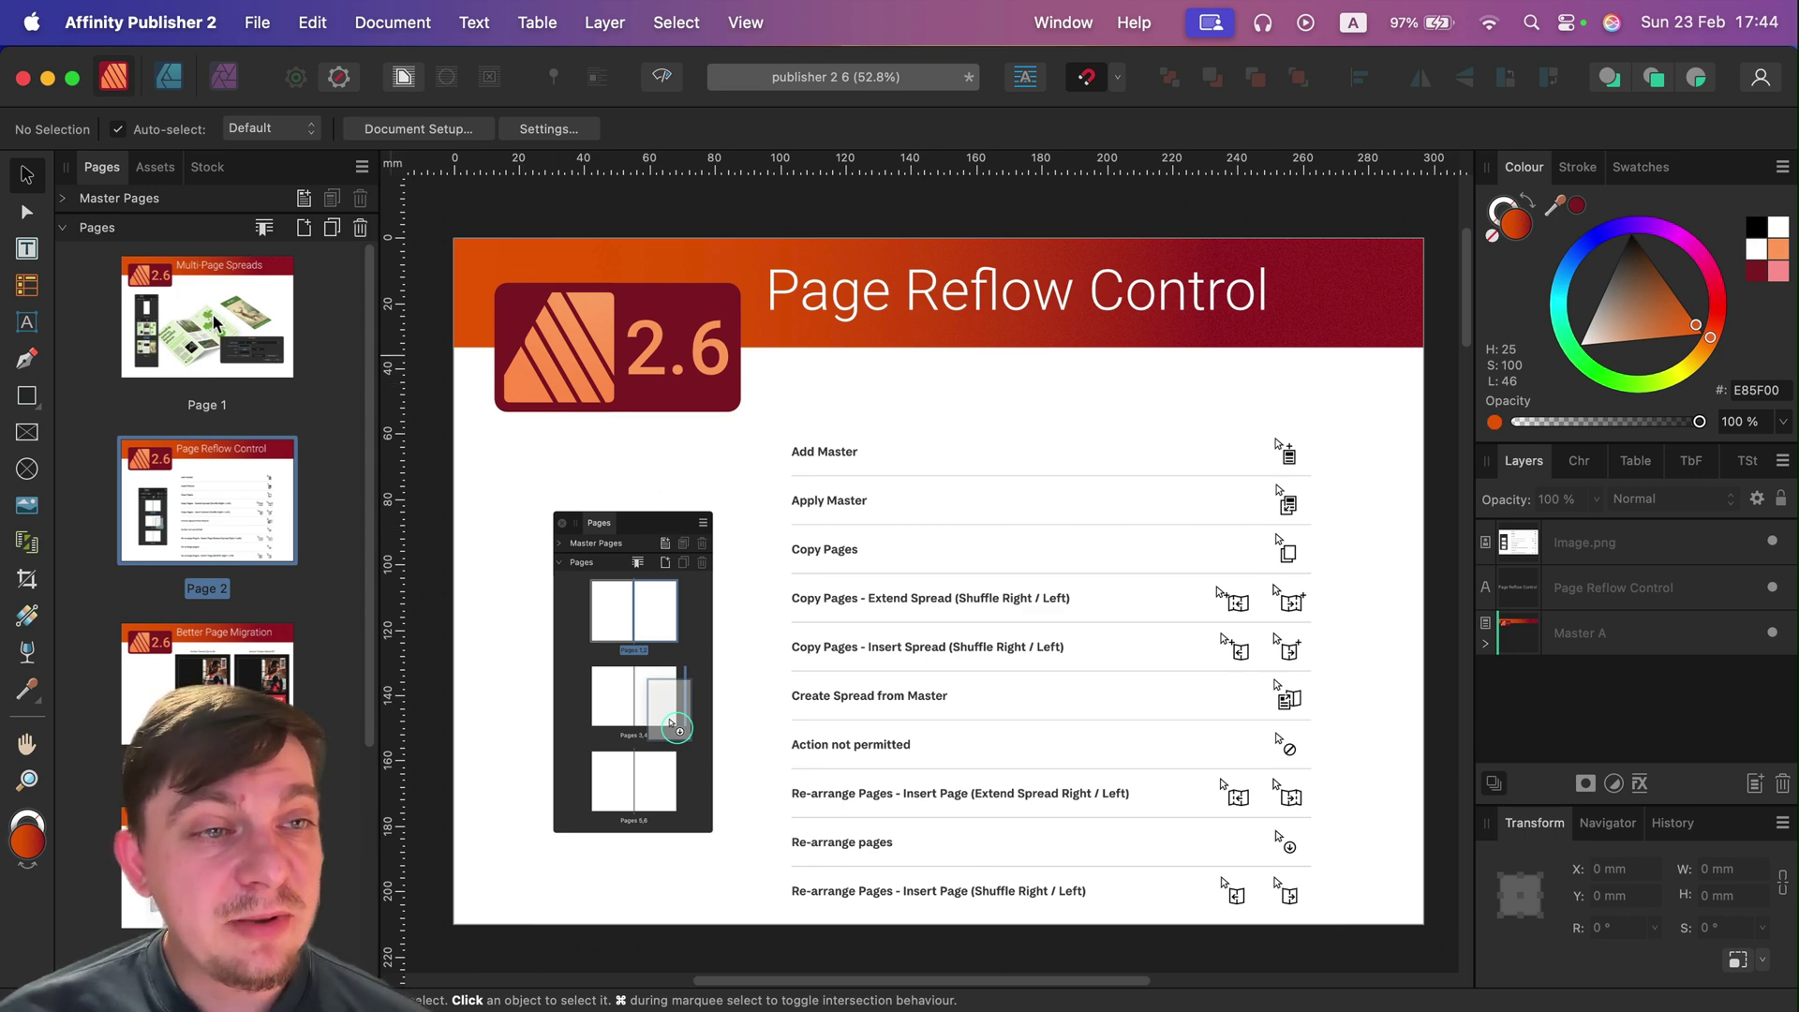
left_click(205, 331)
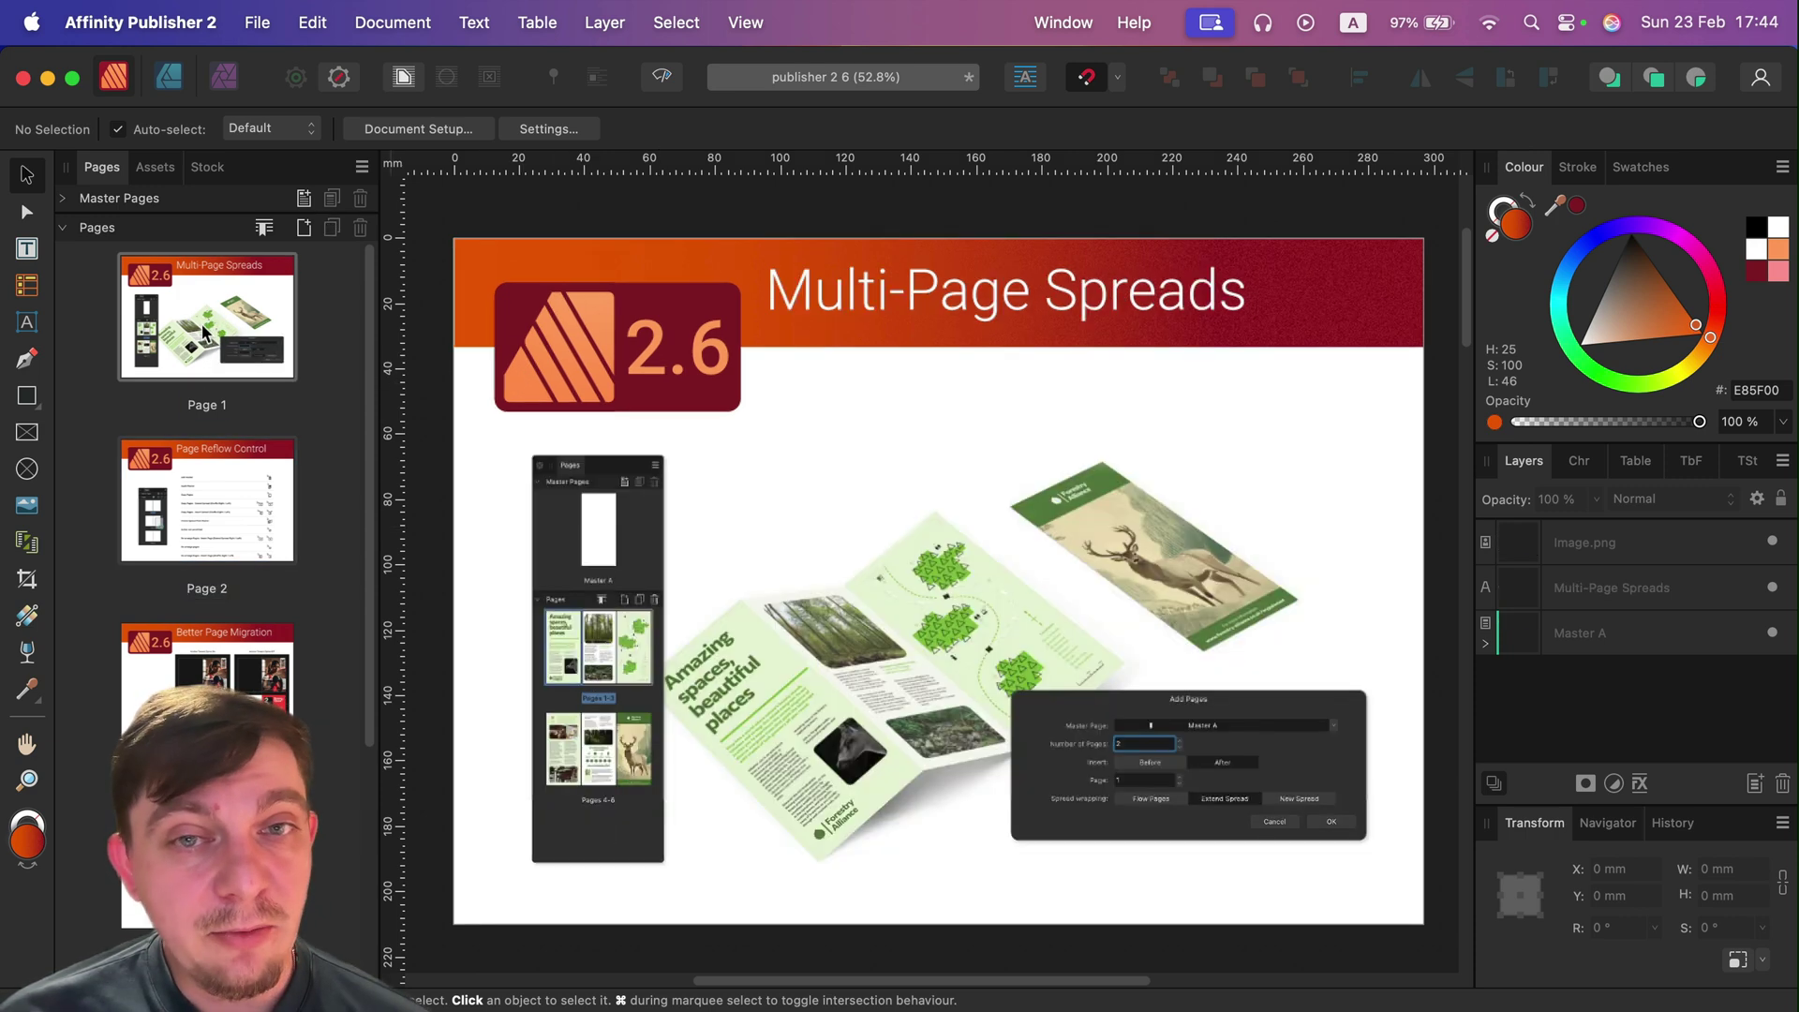
left_click(222, 451)
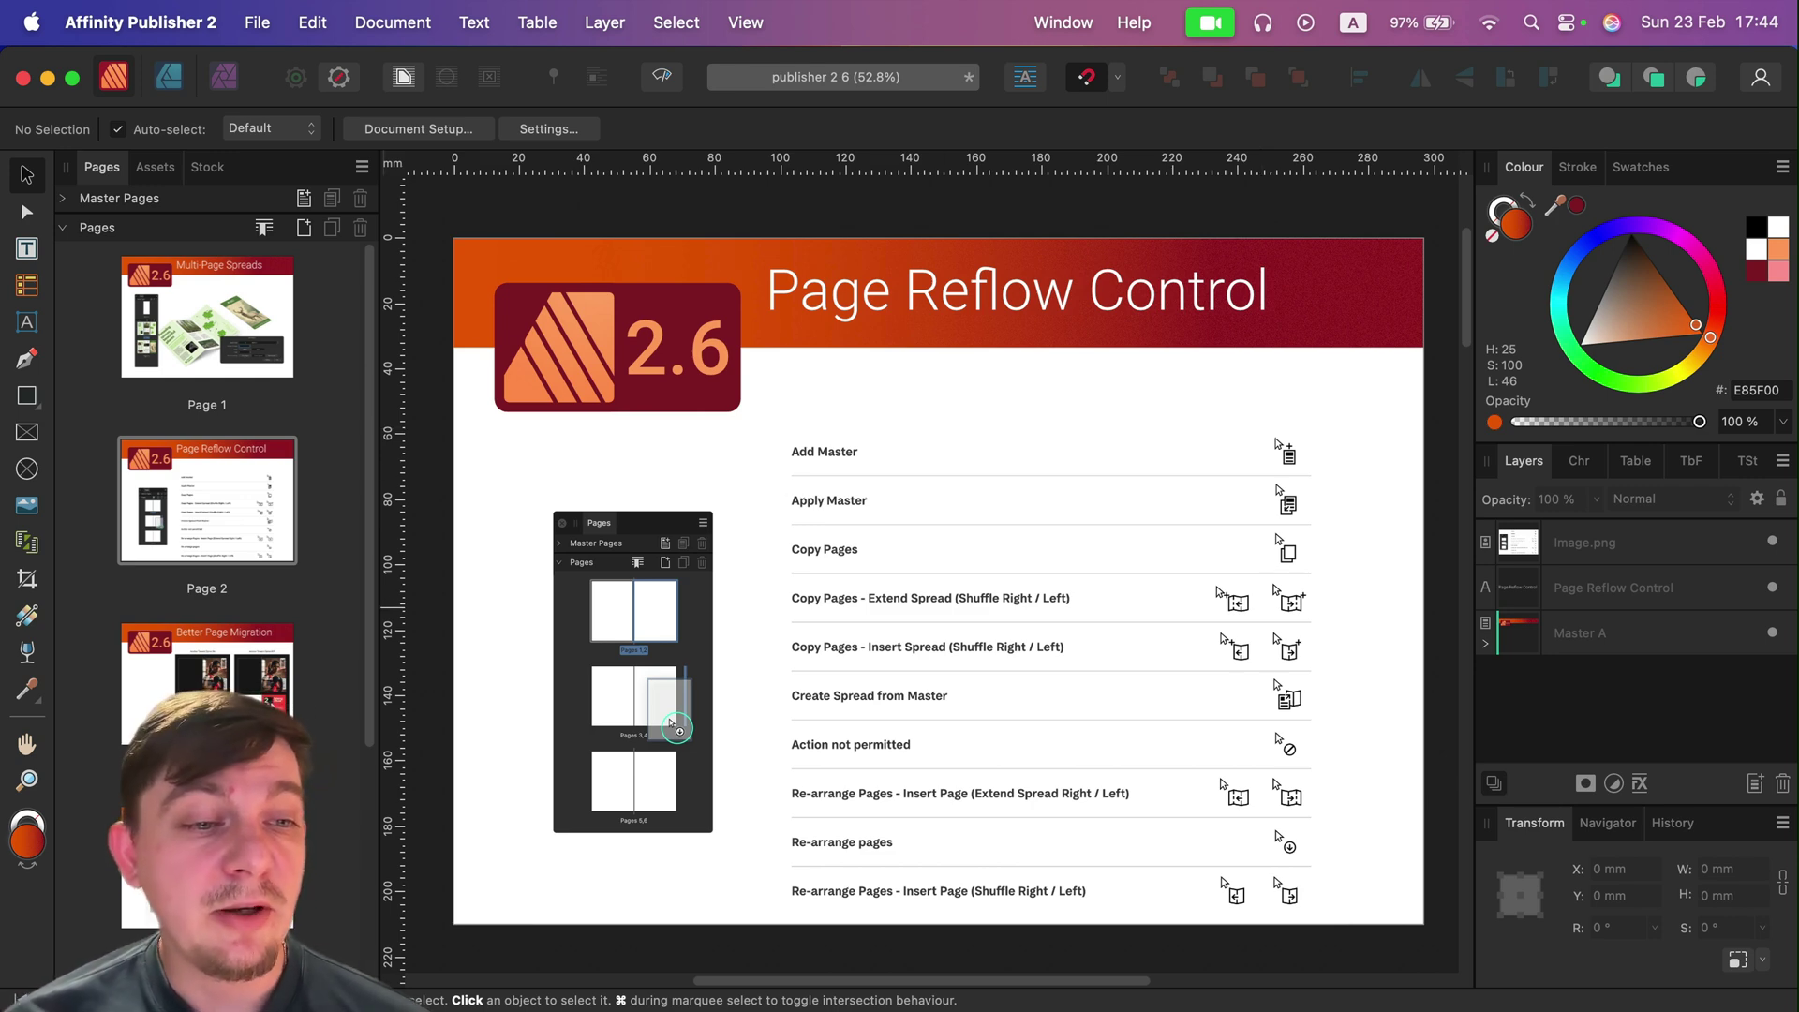
left_click(190, 661)
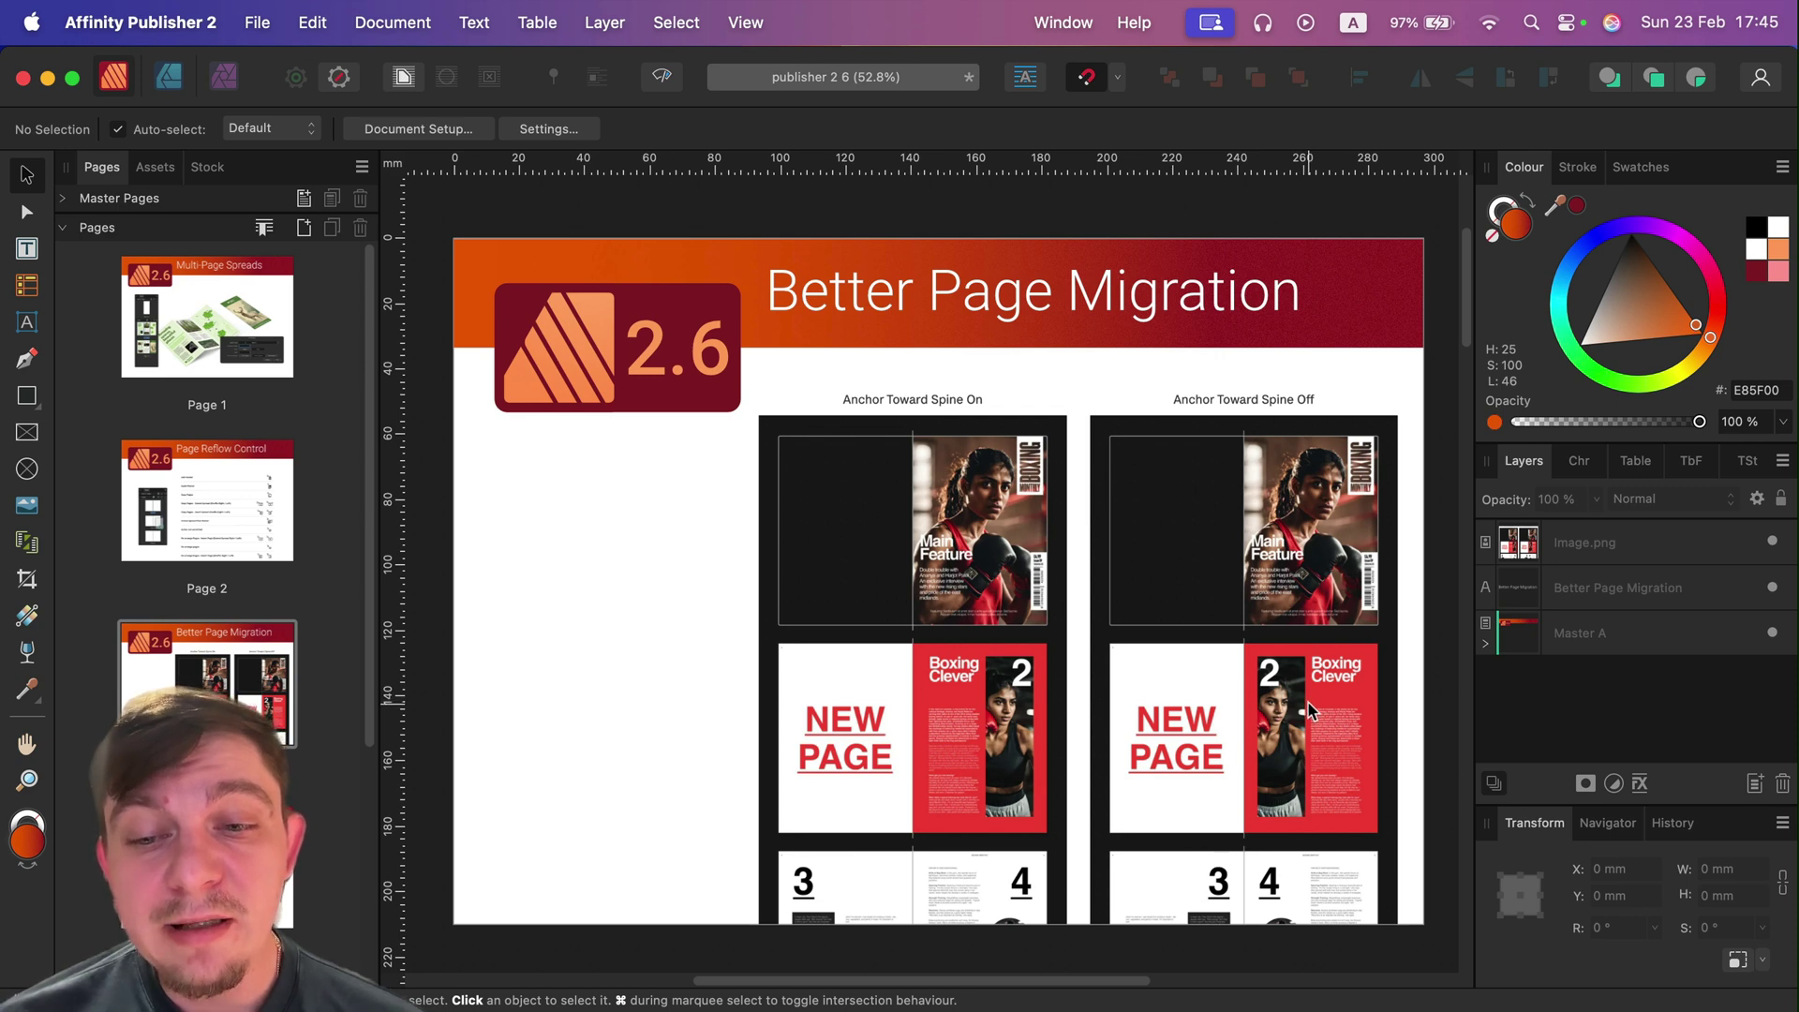
Step: Step through Multi-Page Spreads, Page Reflow Control and Better Page Migration to the Reading Order Panel slide
scroll(1309, 710, "down", 2)
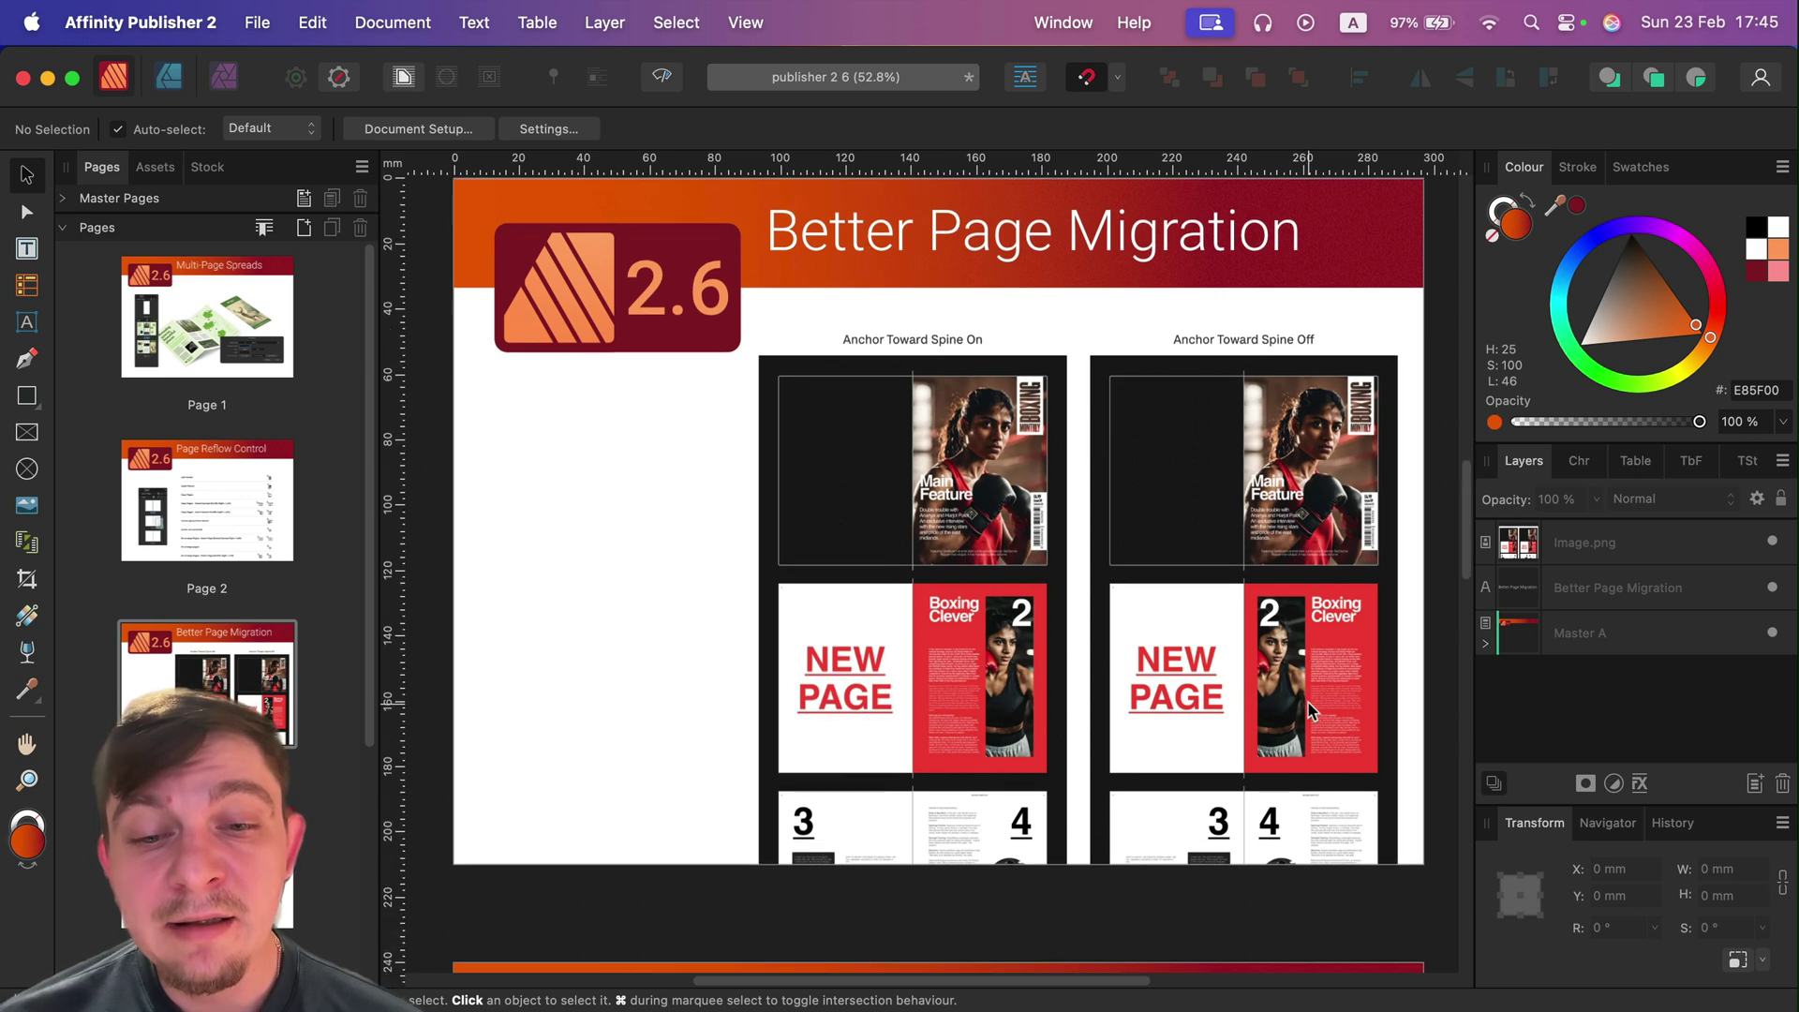
left_click(253, 327)
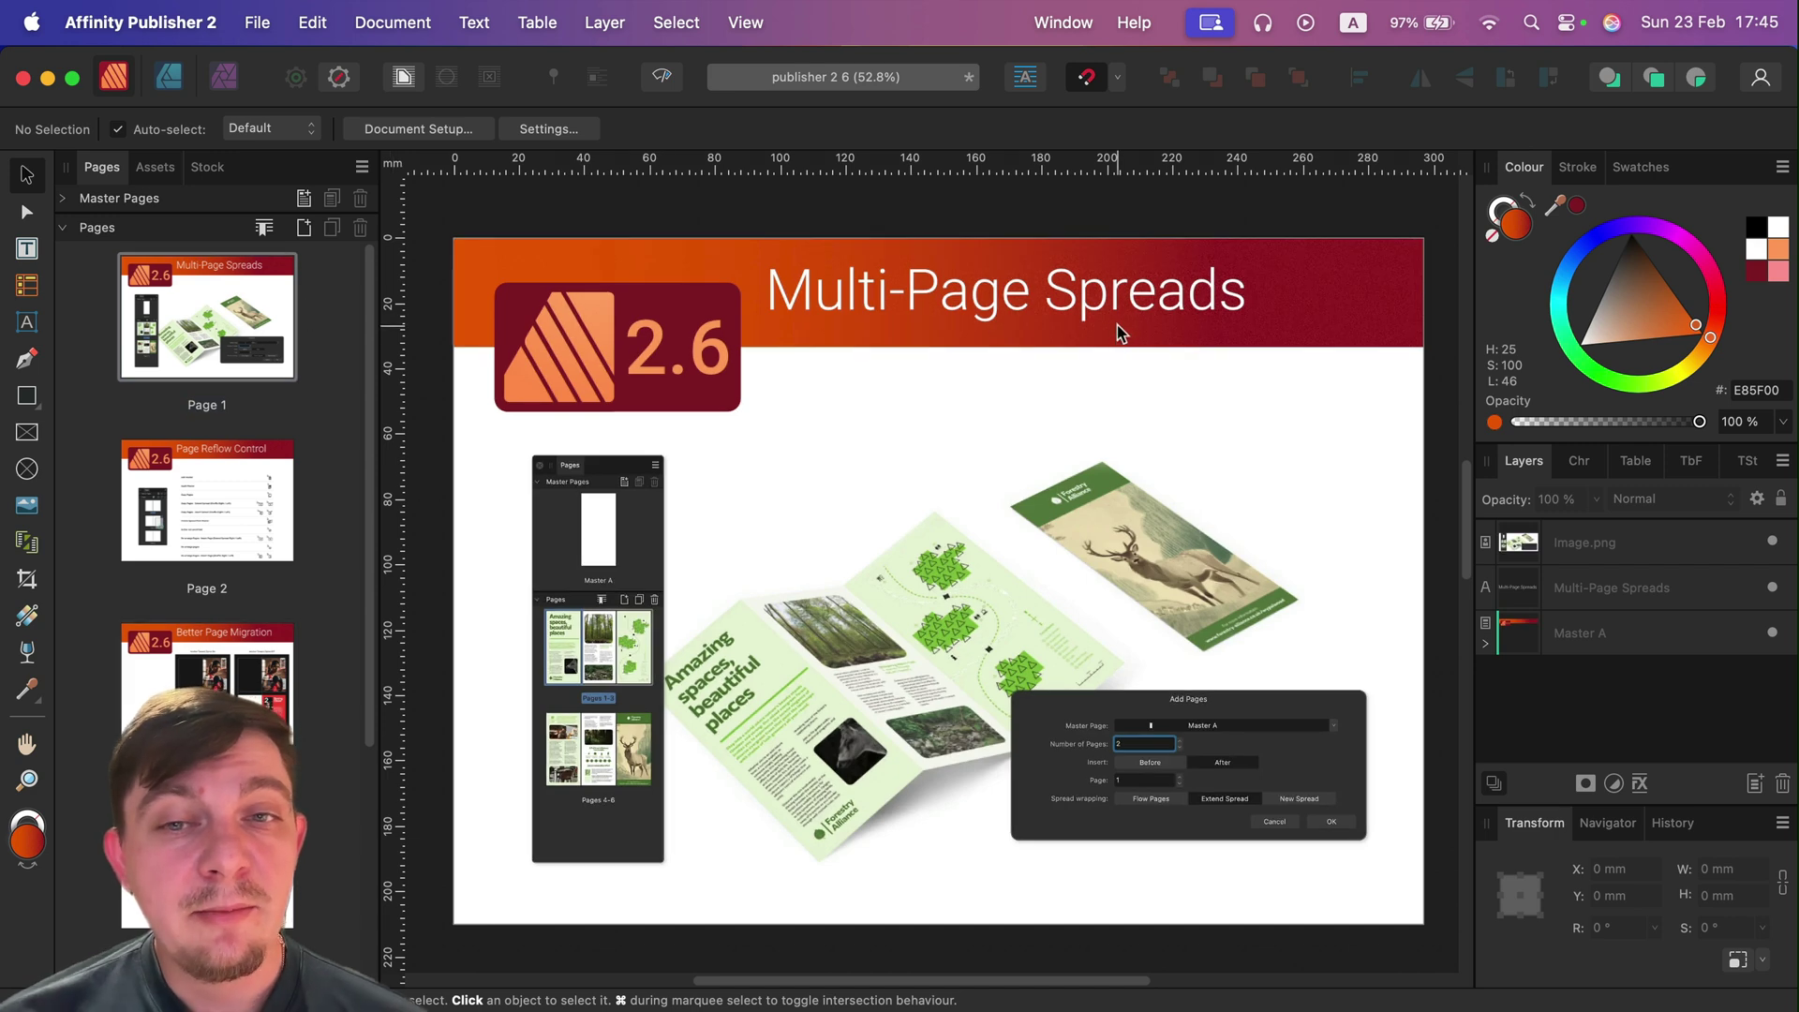
left_click(188, 497)
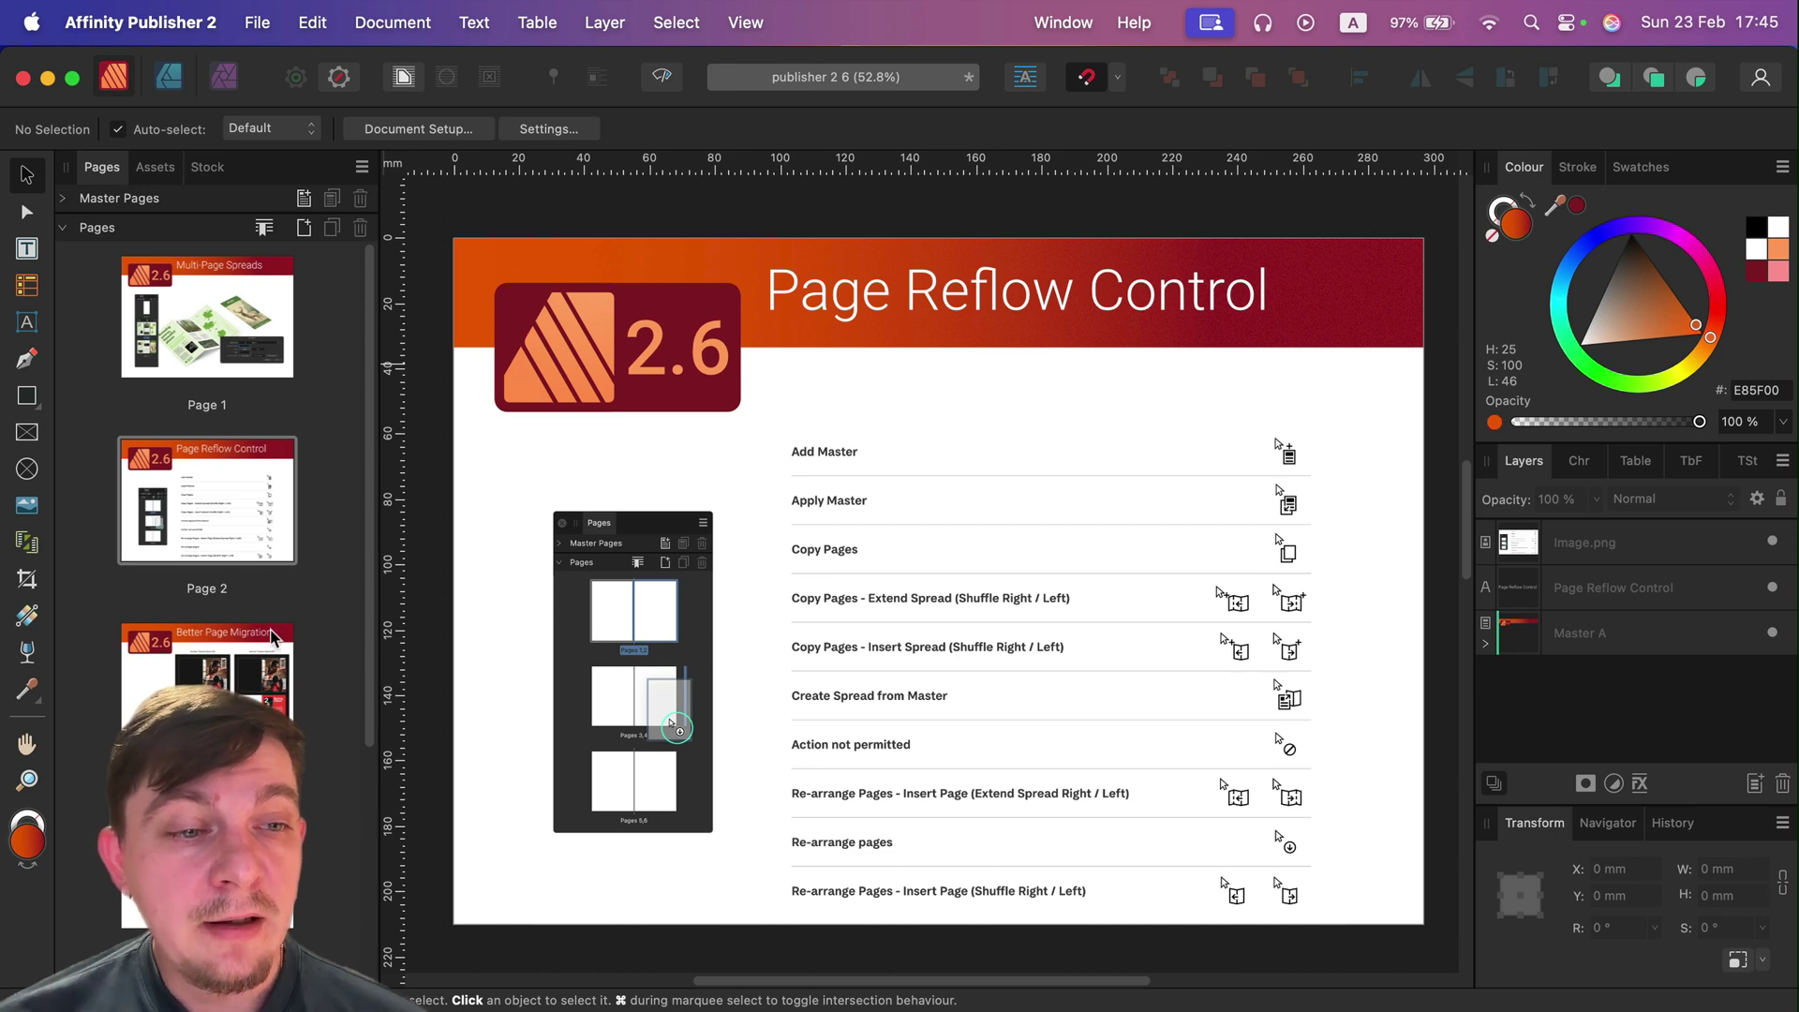
left_click(206, 675)
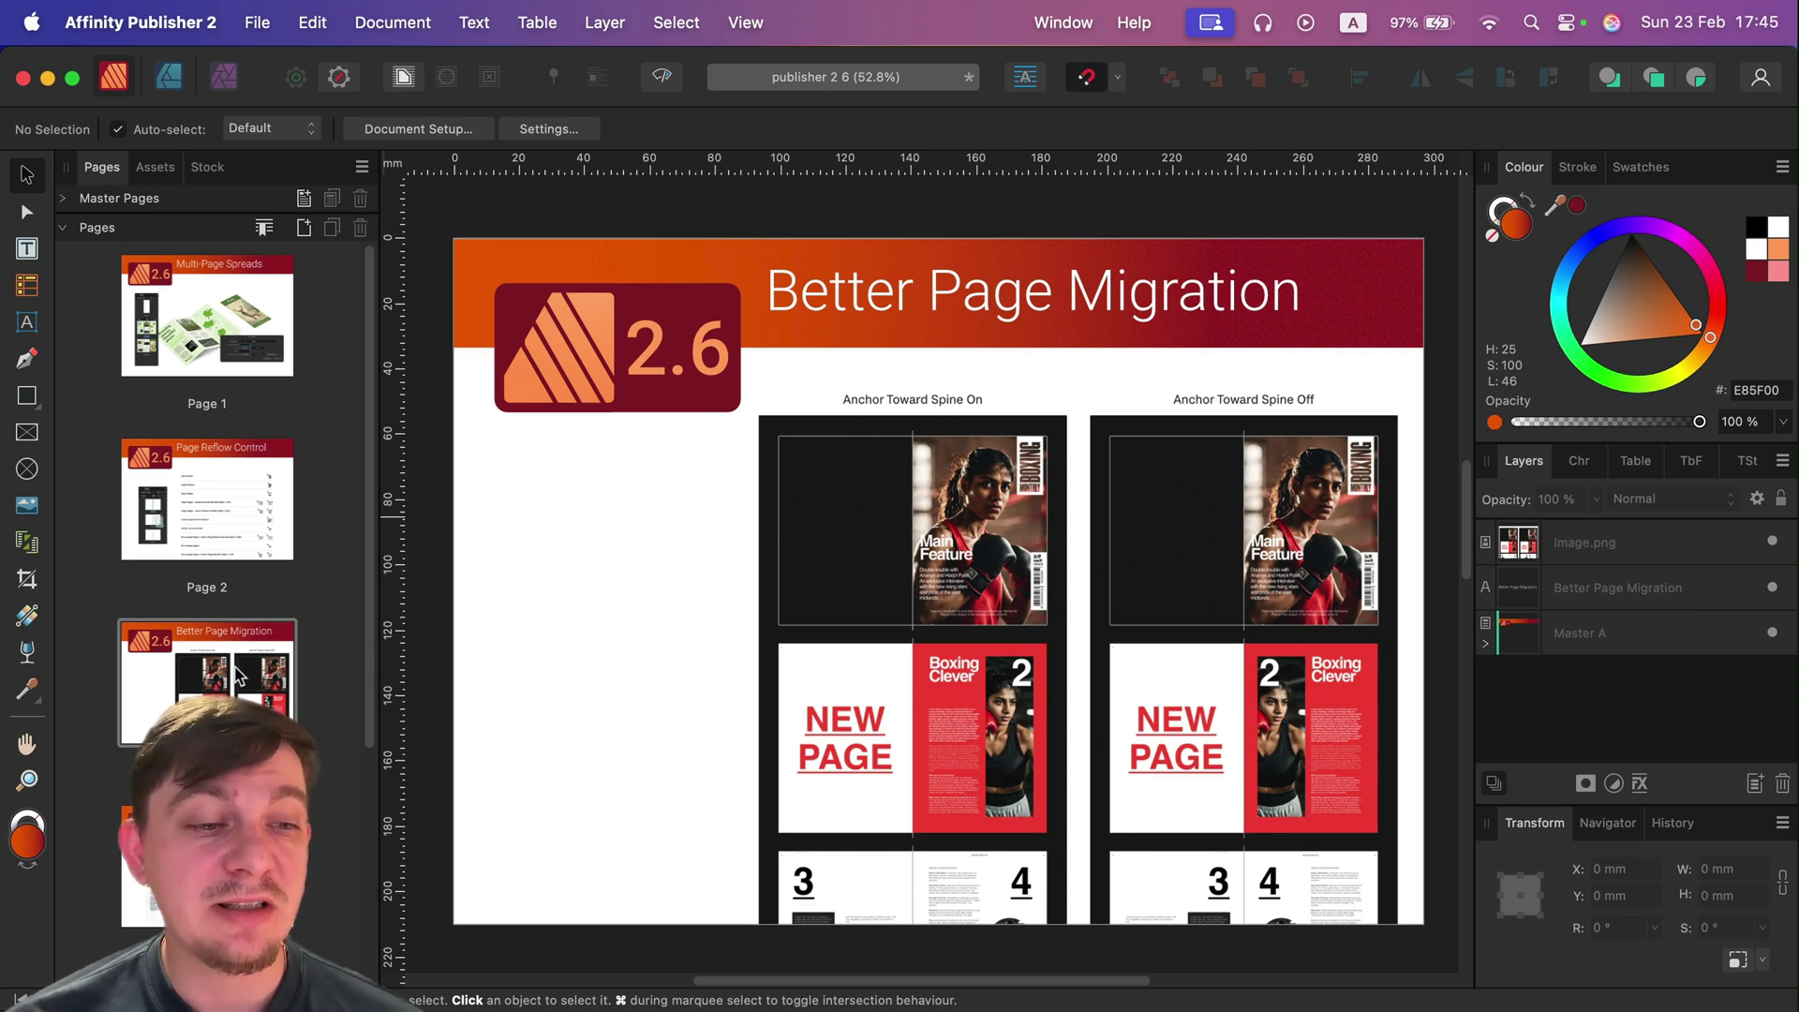
left_click(207, 862)
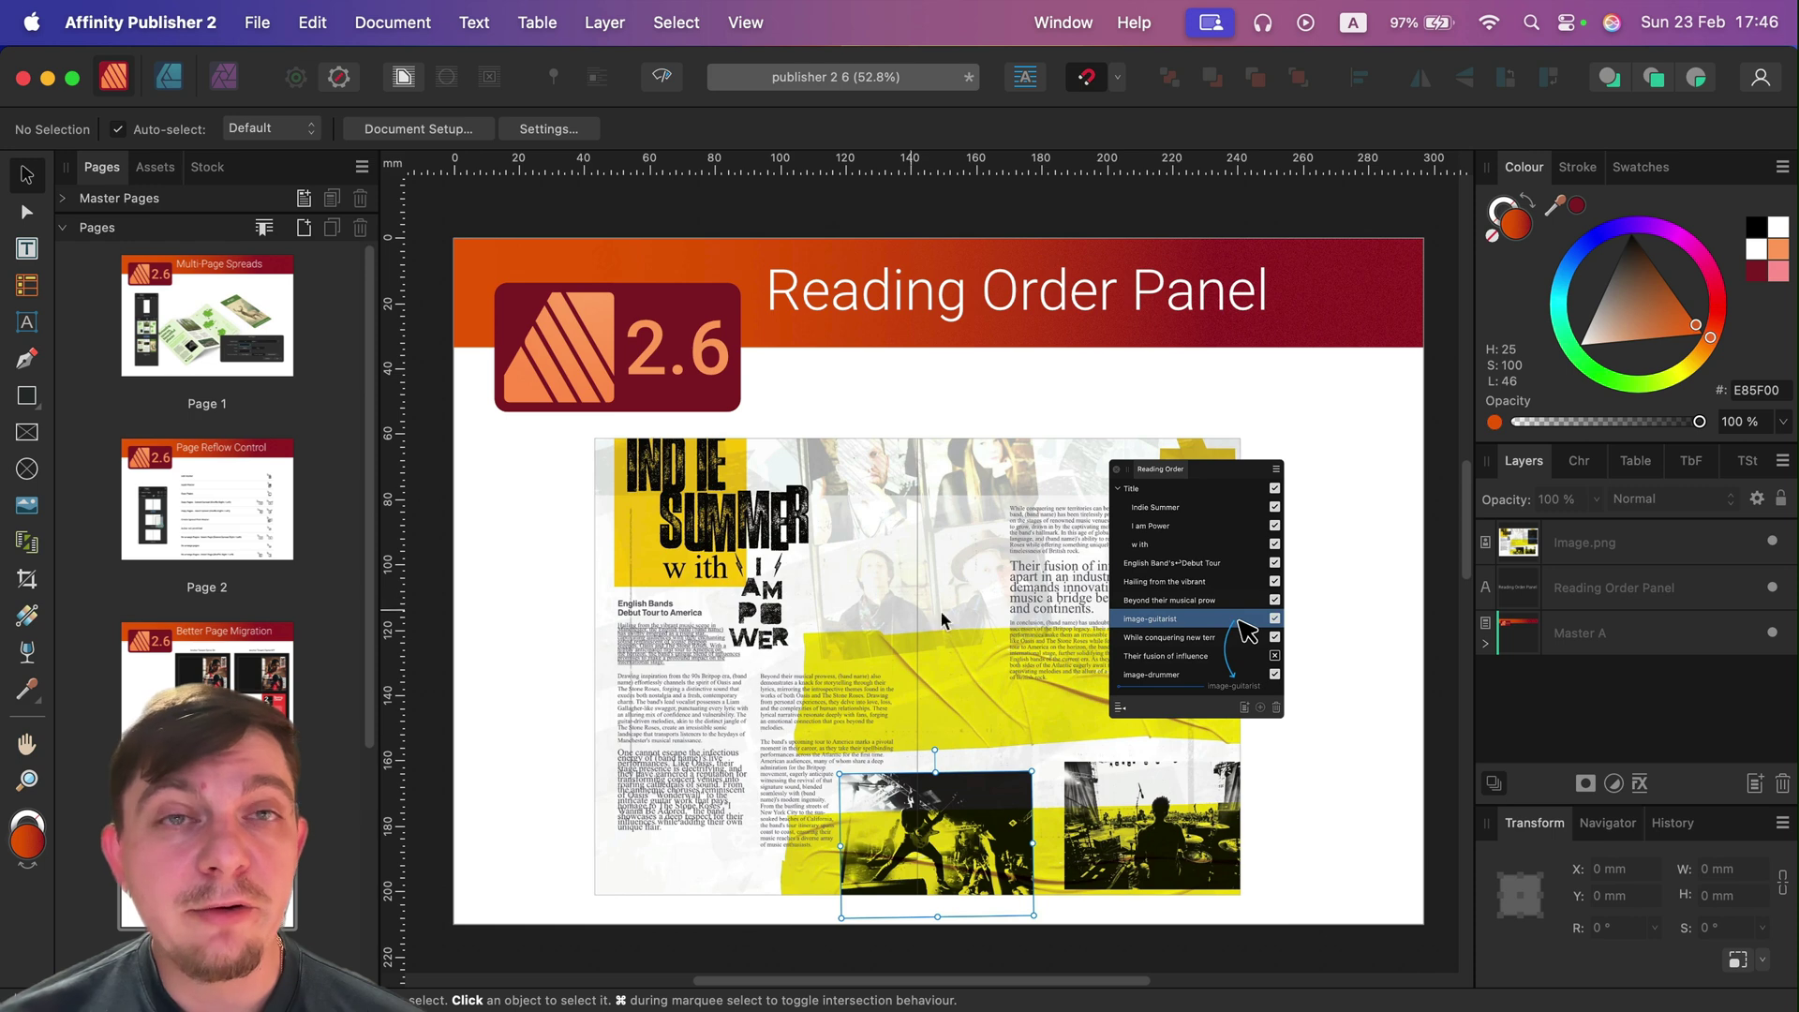
left_click(1074, 26)
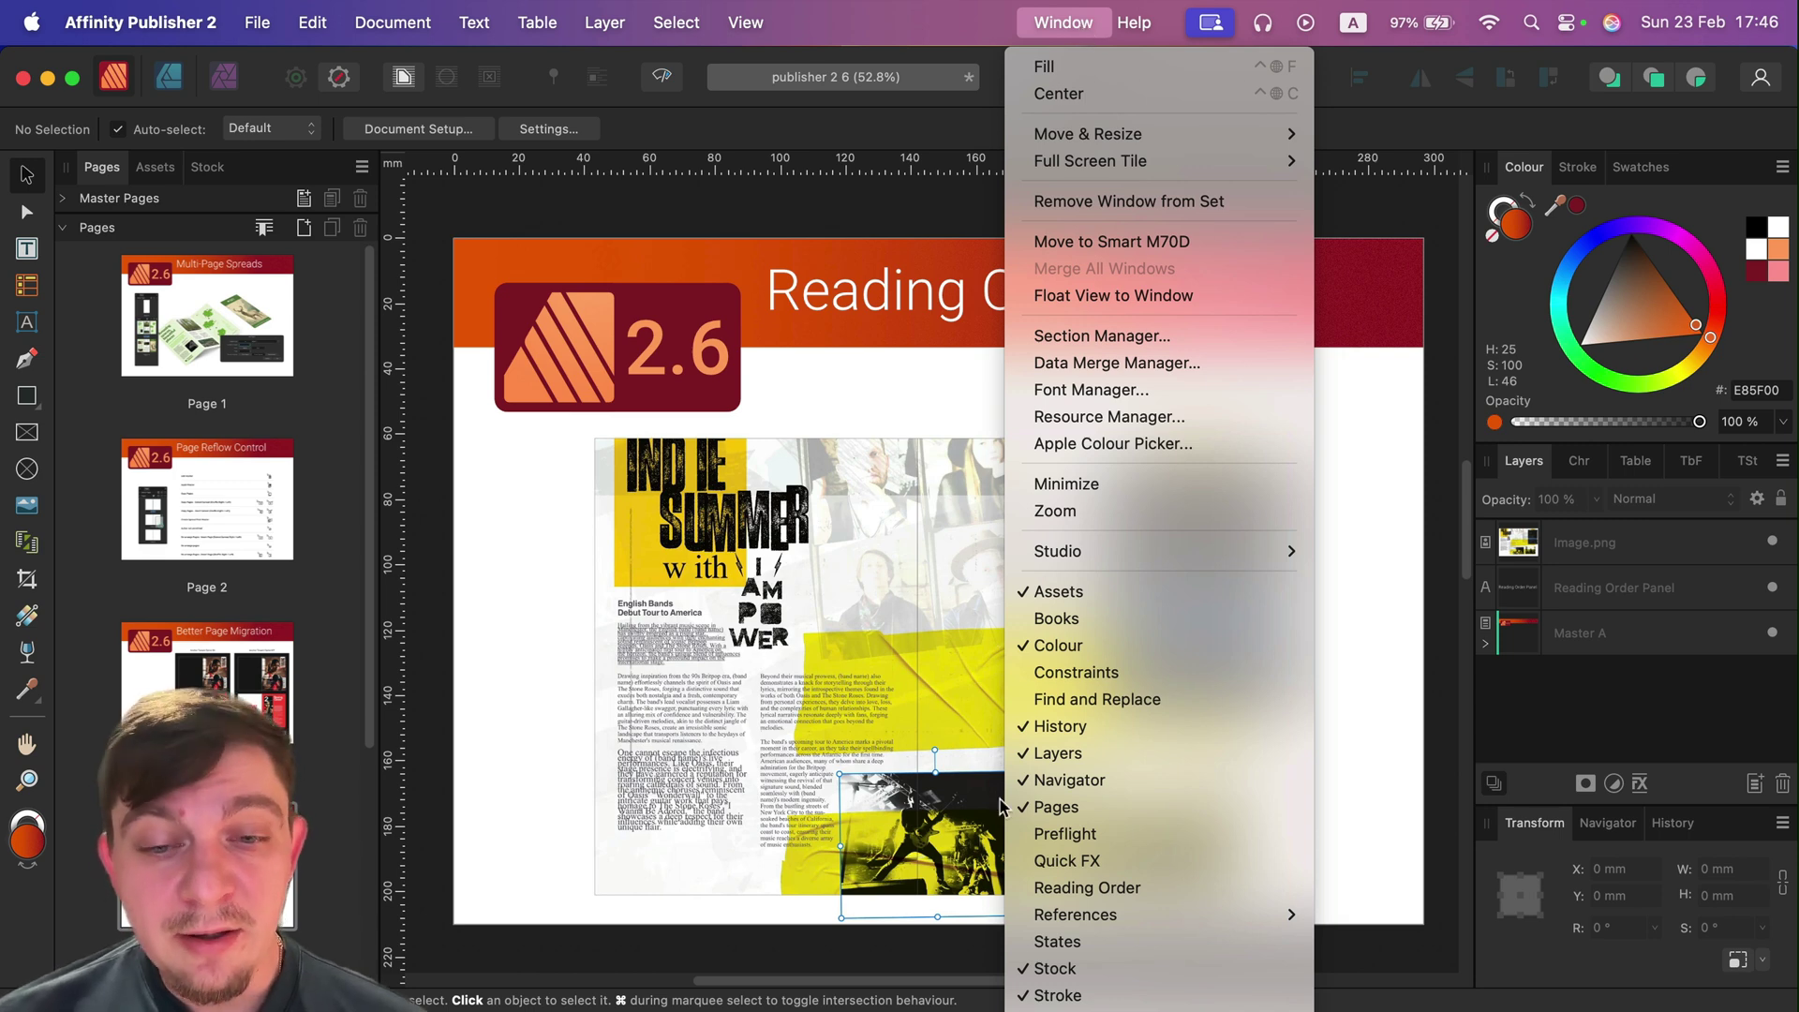
left_click(1095, 898)
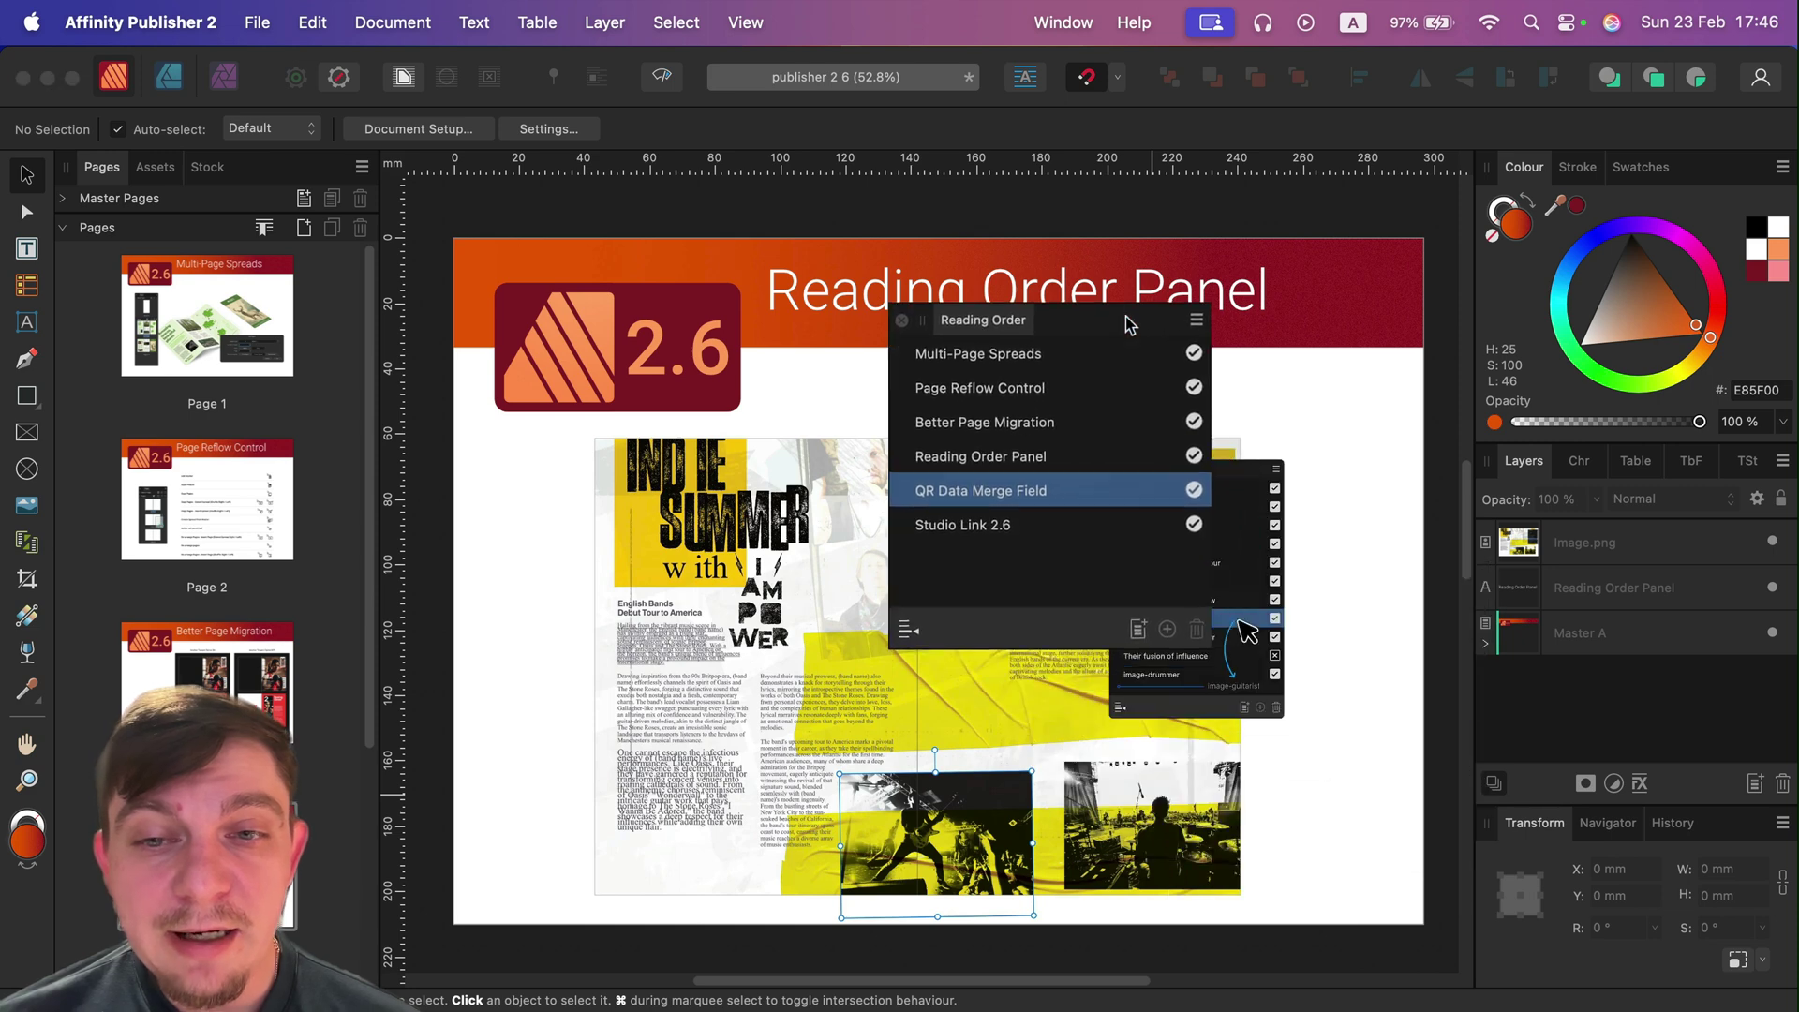
mouse_move(1002, 497)
left_mouse_down()
mouse_move(1008, 412)
mouse_move(1012, 502)
left_mouse_up()
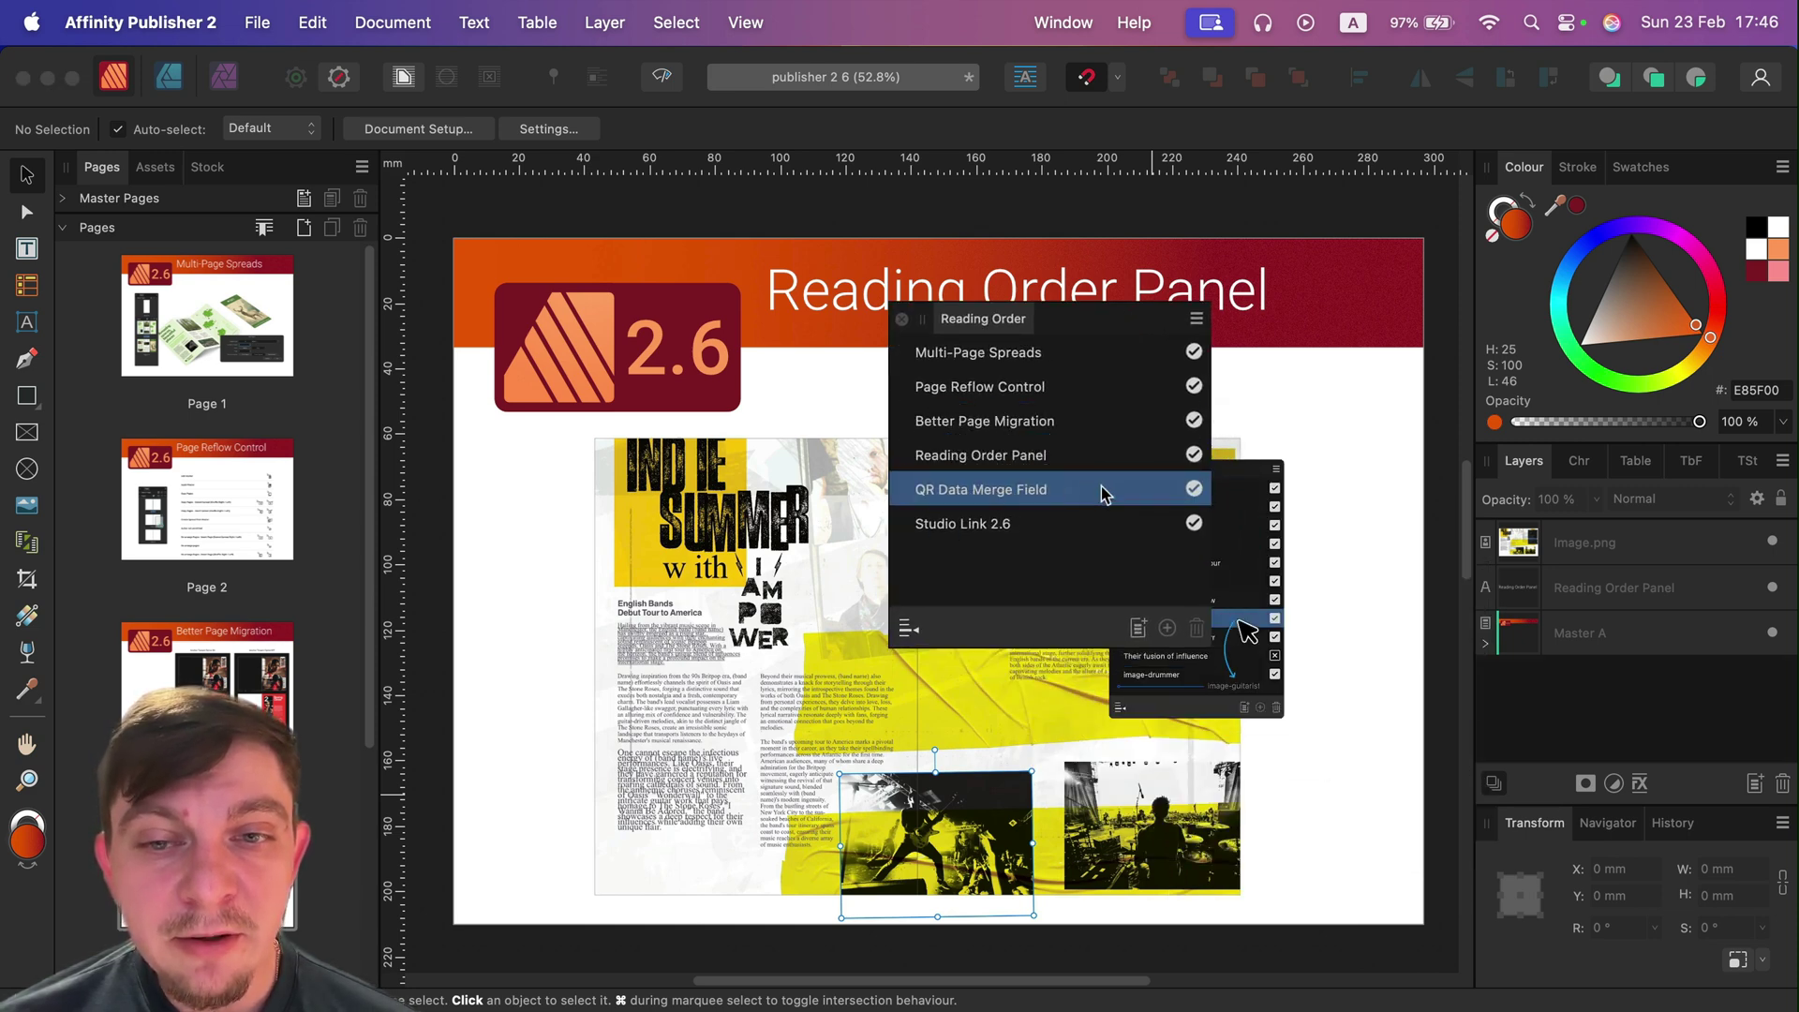
left_click(1193, 489)
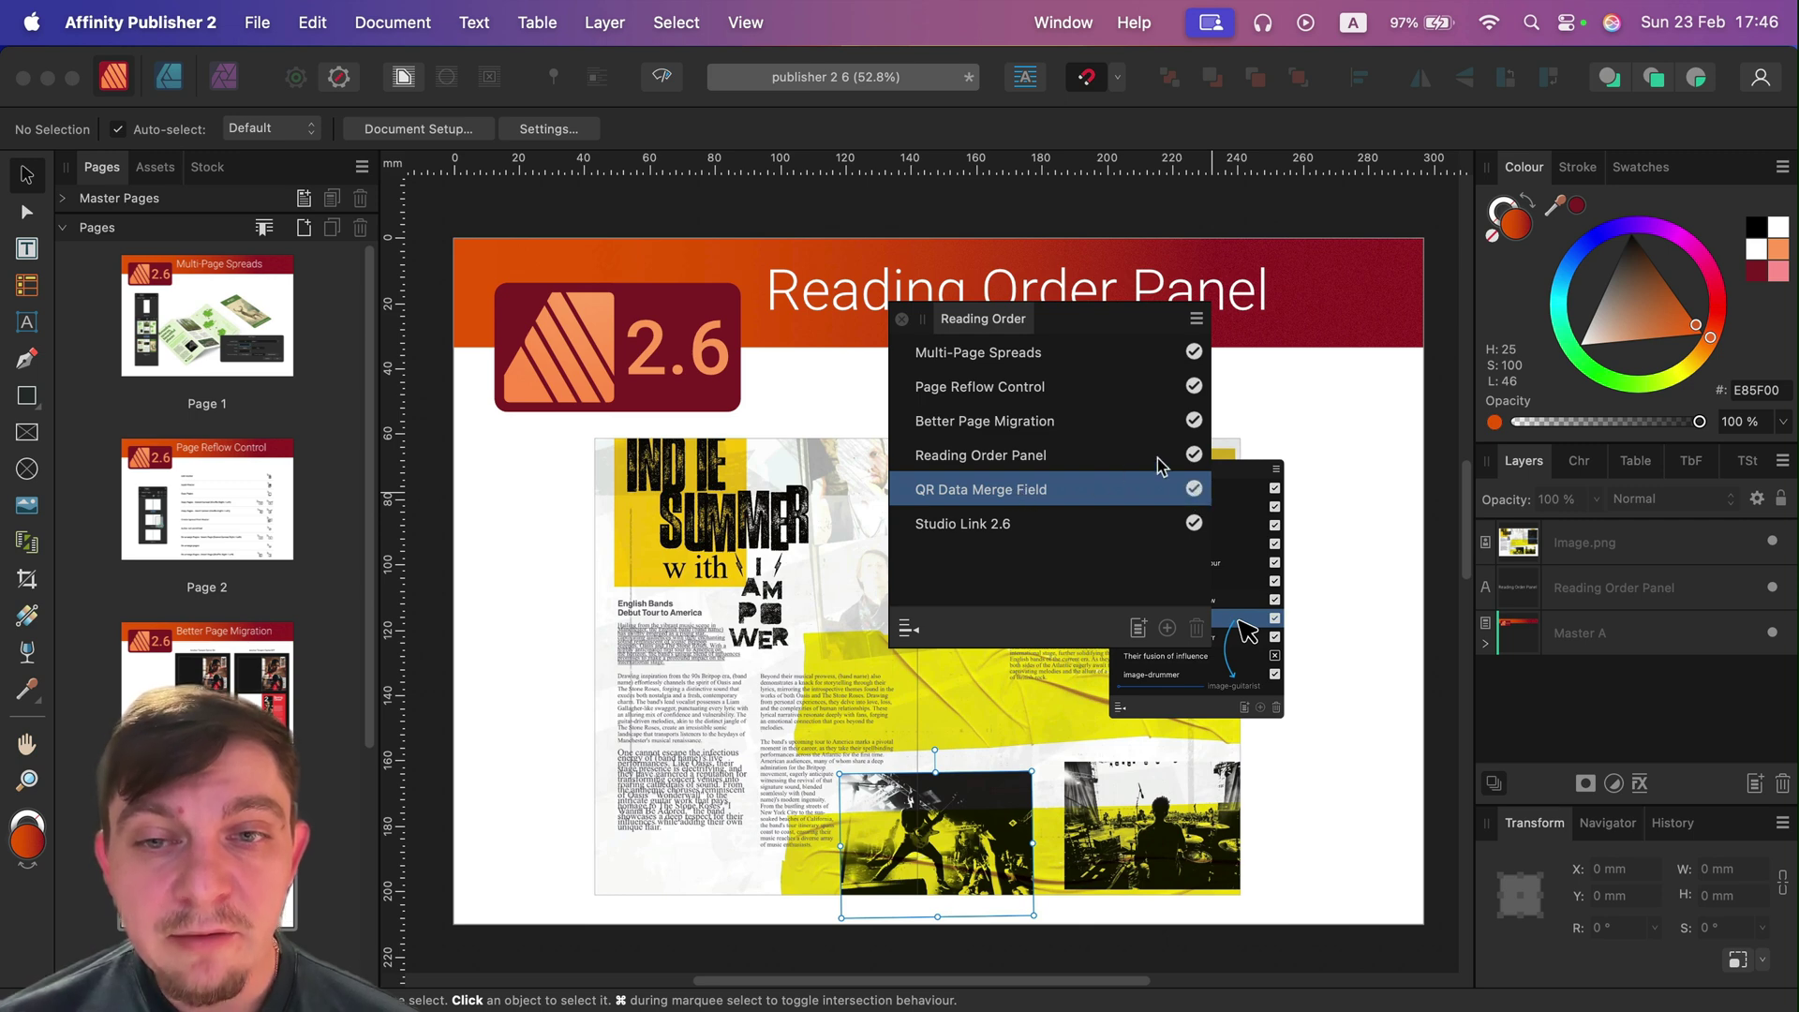
mouse_move(1021, 487)
left_mouse_down()
mouse_move(1040, 423)
mouse_move(1005, 482)
left_mouse_up()
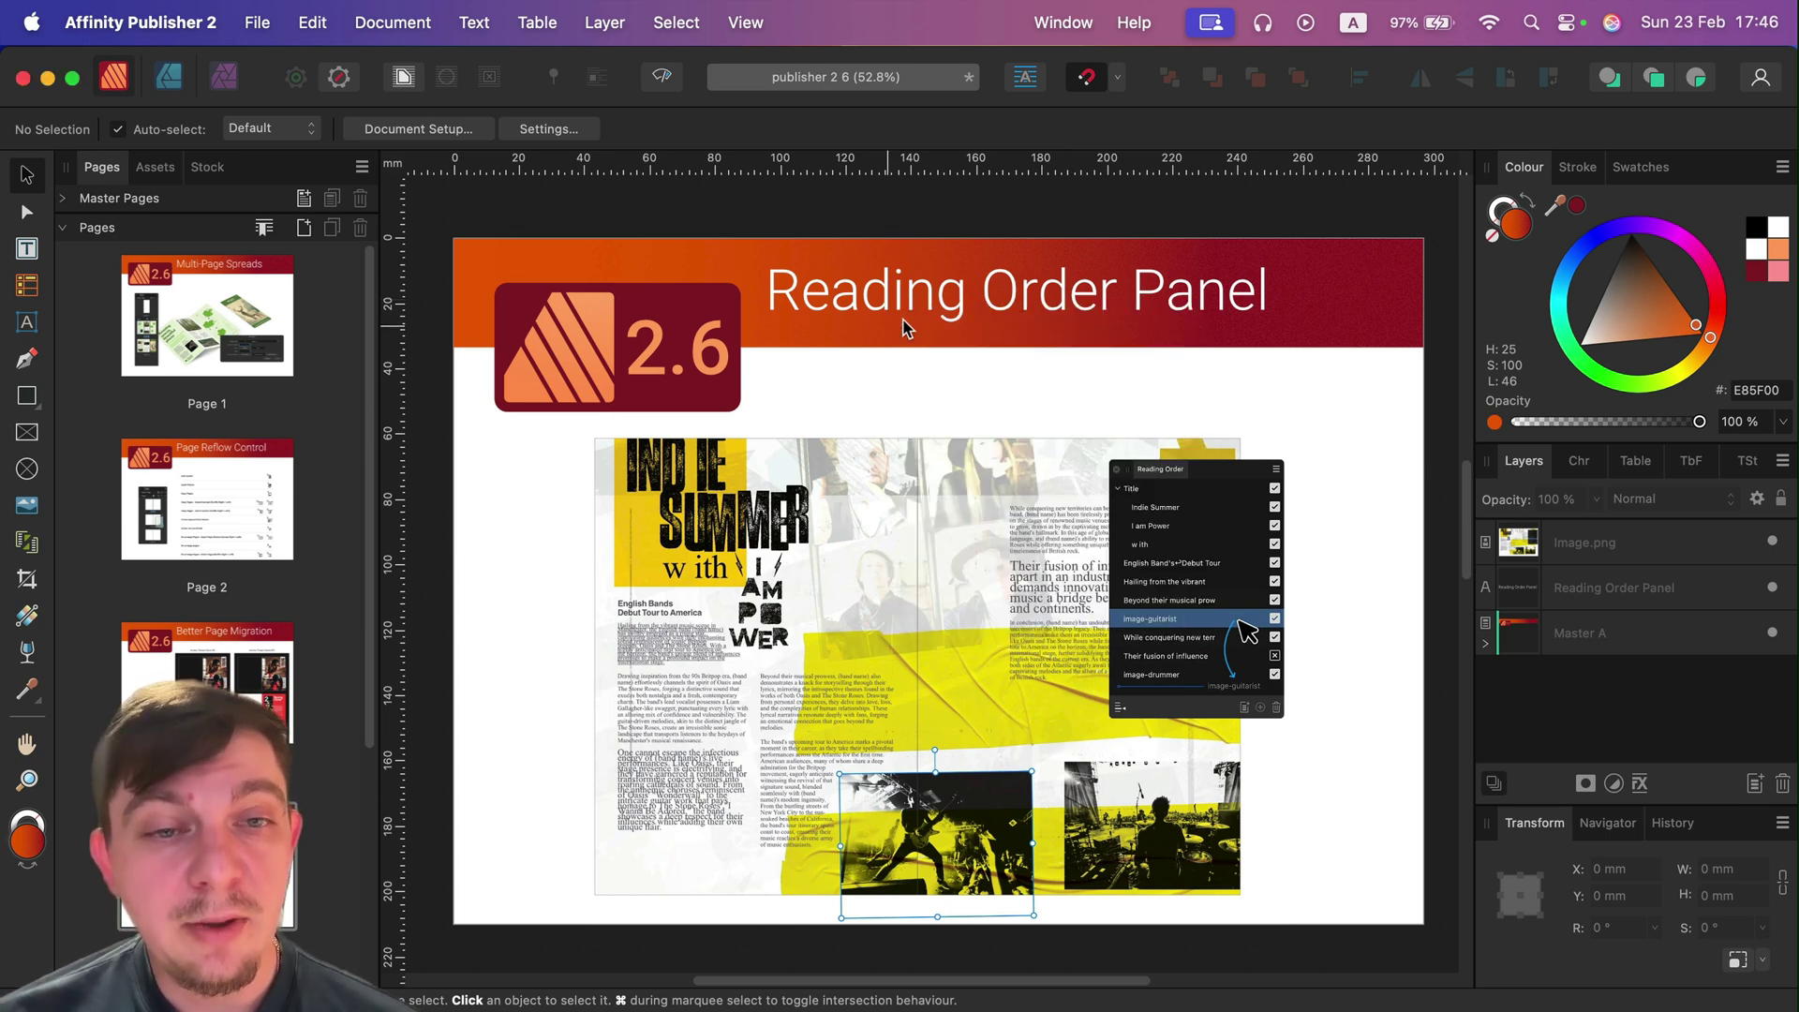
left_click(901, 319)
Step: Page down to the QR Data Merge Field slide and pick the QR Code Tool from the shape flyout
scroll(206, 469, "down", 4)
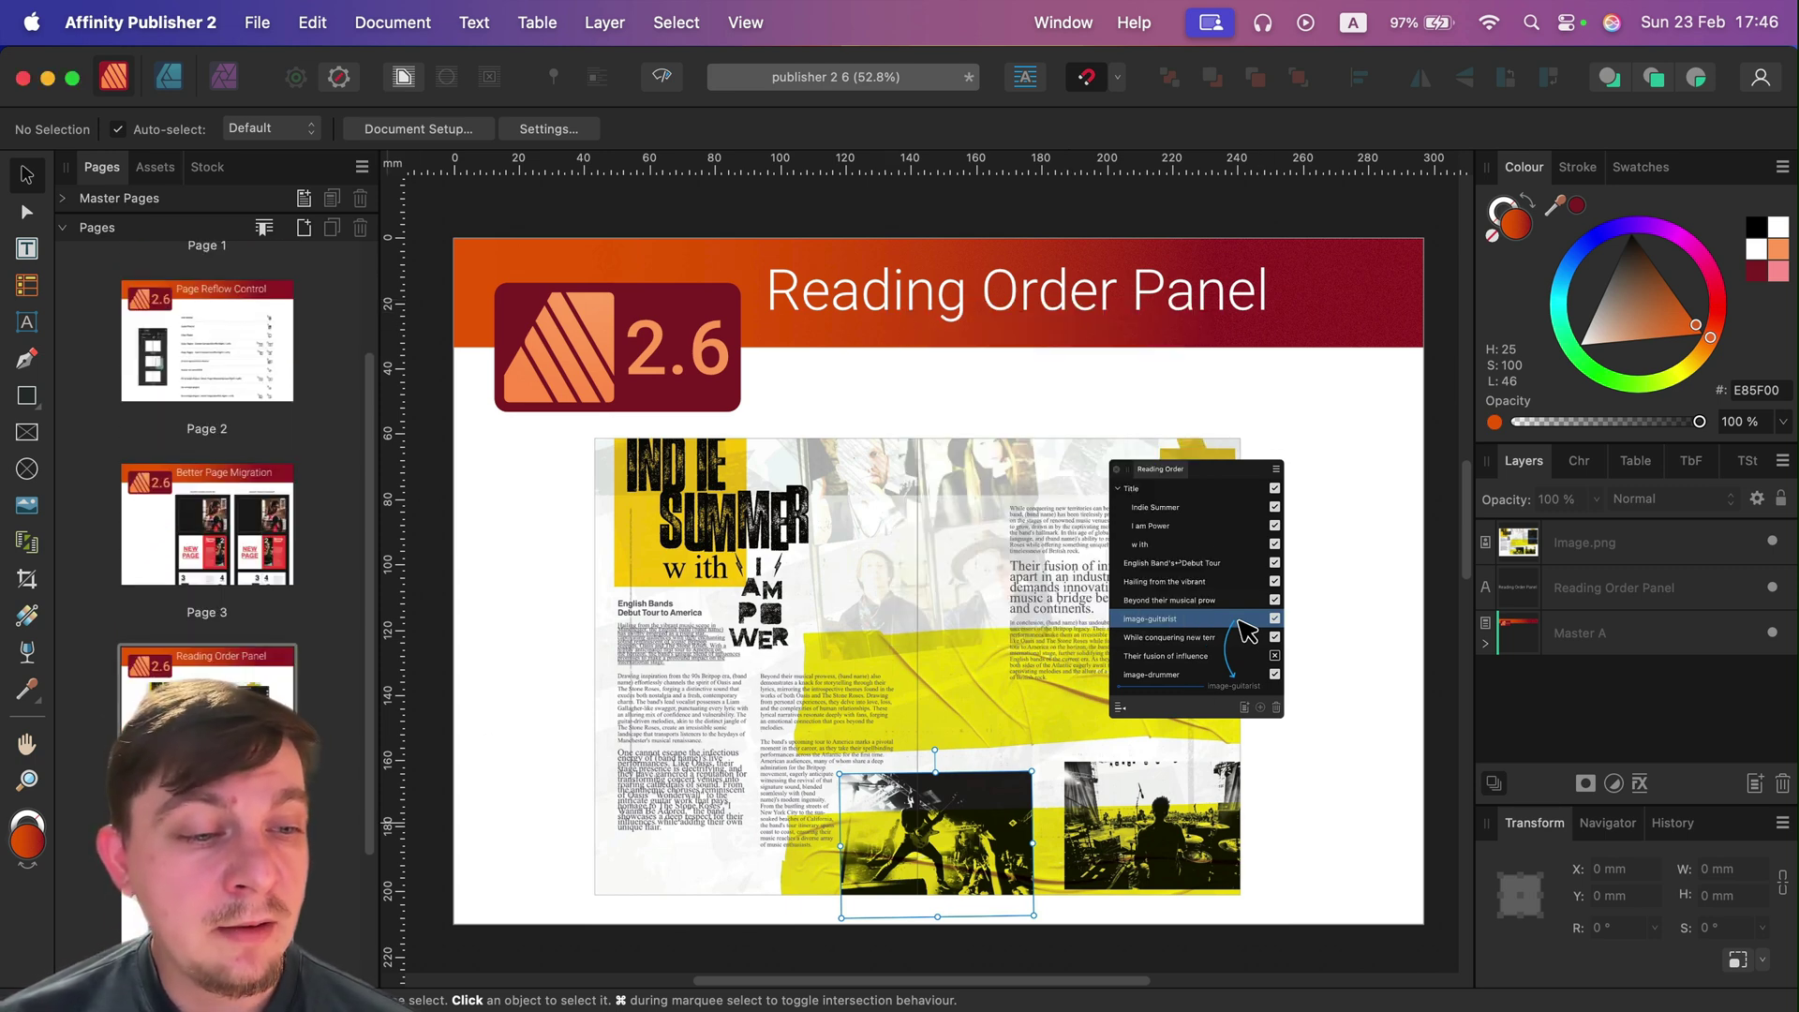
key("Page_Down")
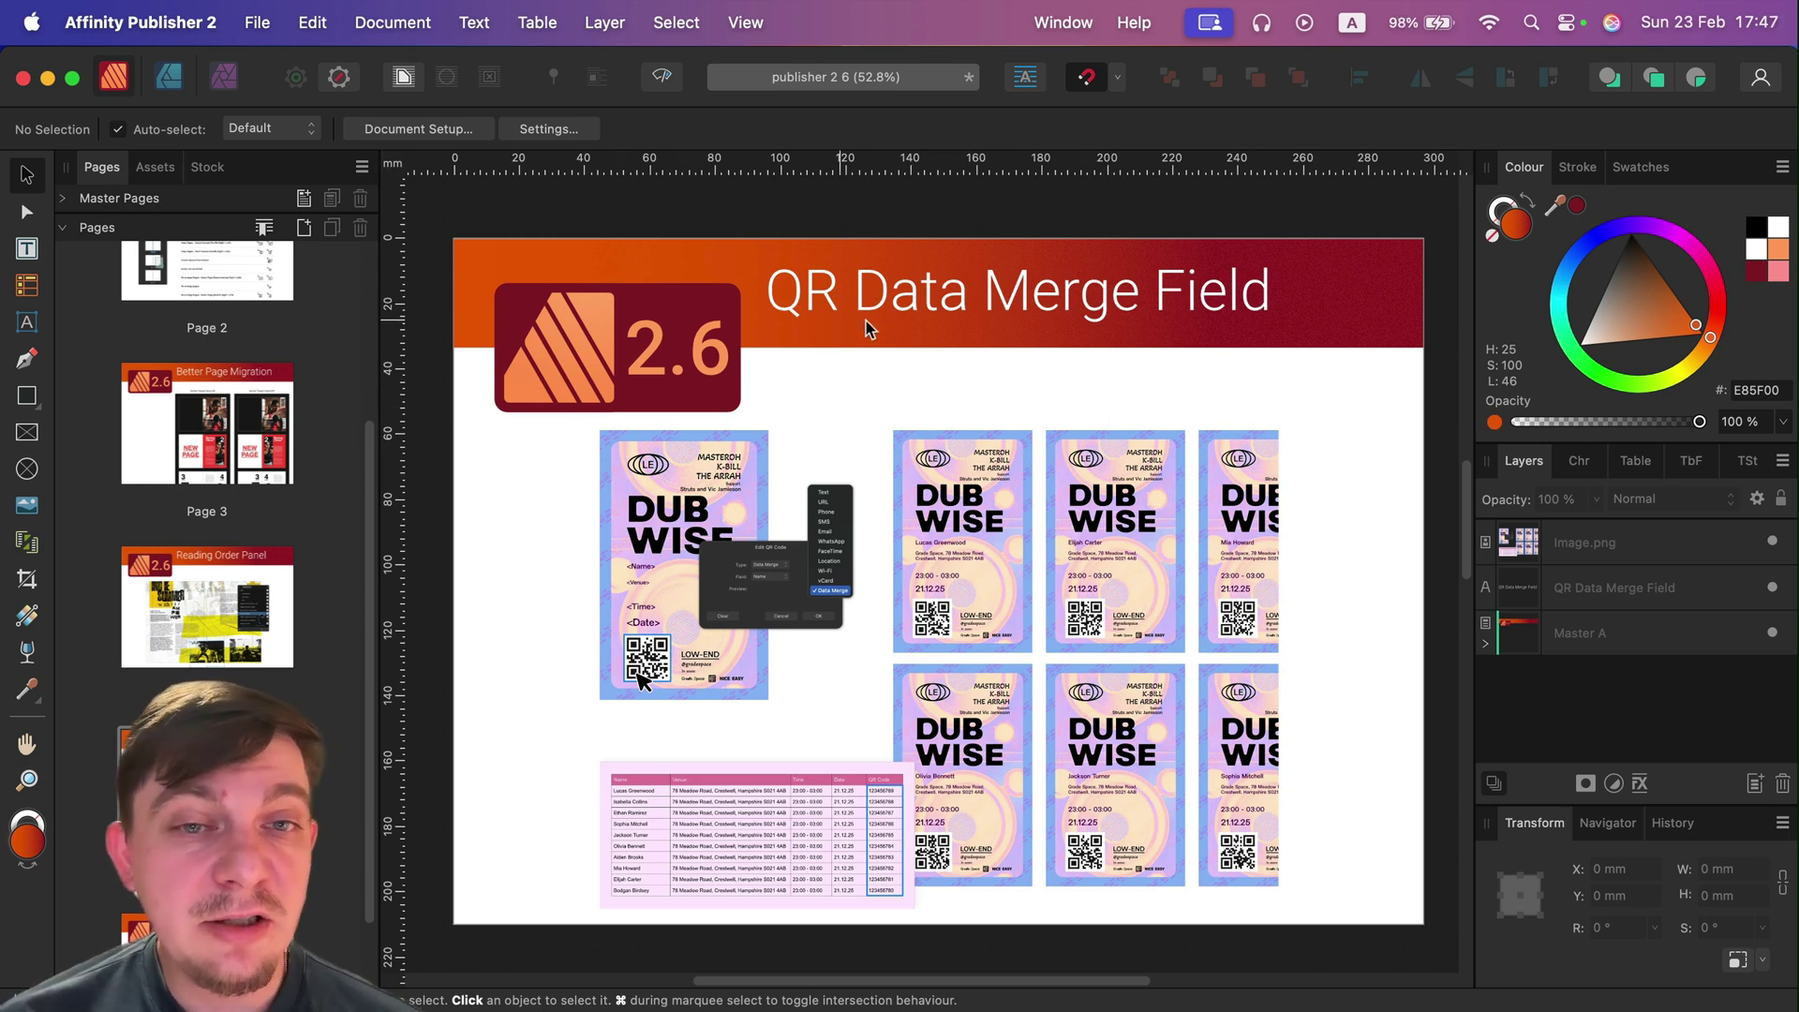
left_click(38, 404)
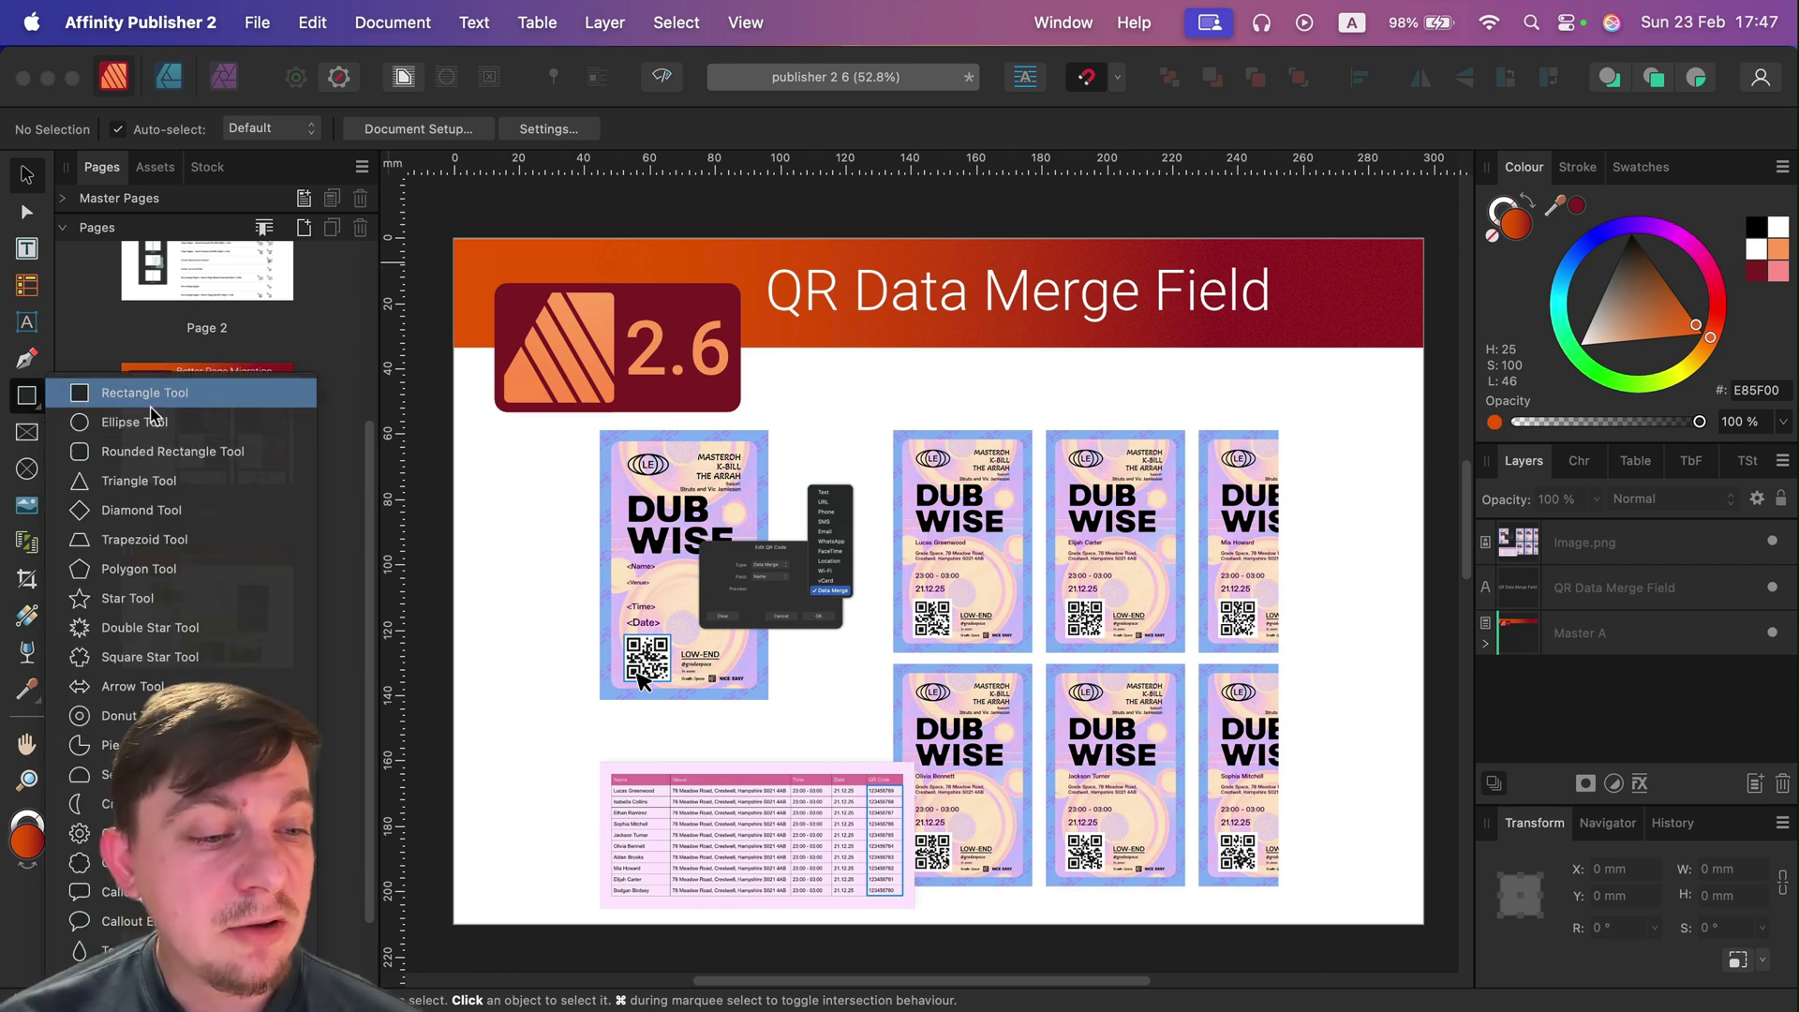
left_click(94, 950)
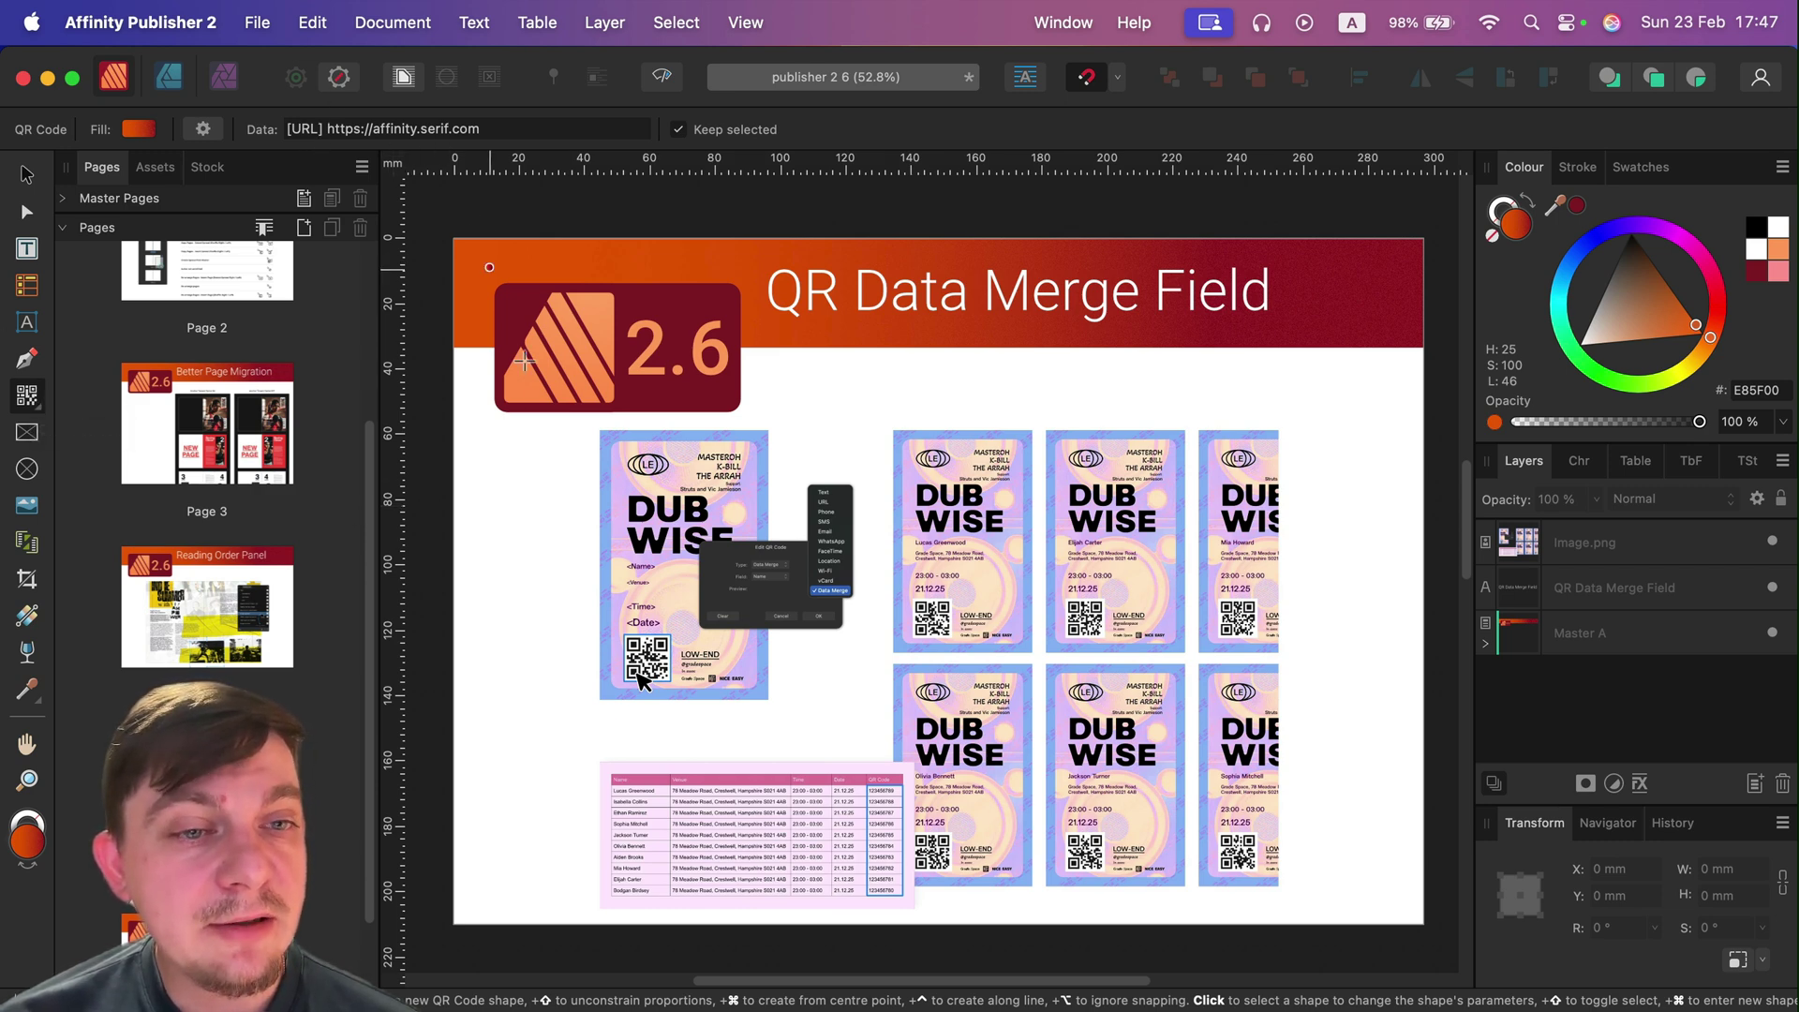
left_click_drag(542, 472, 871, 802)
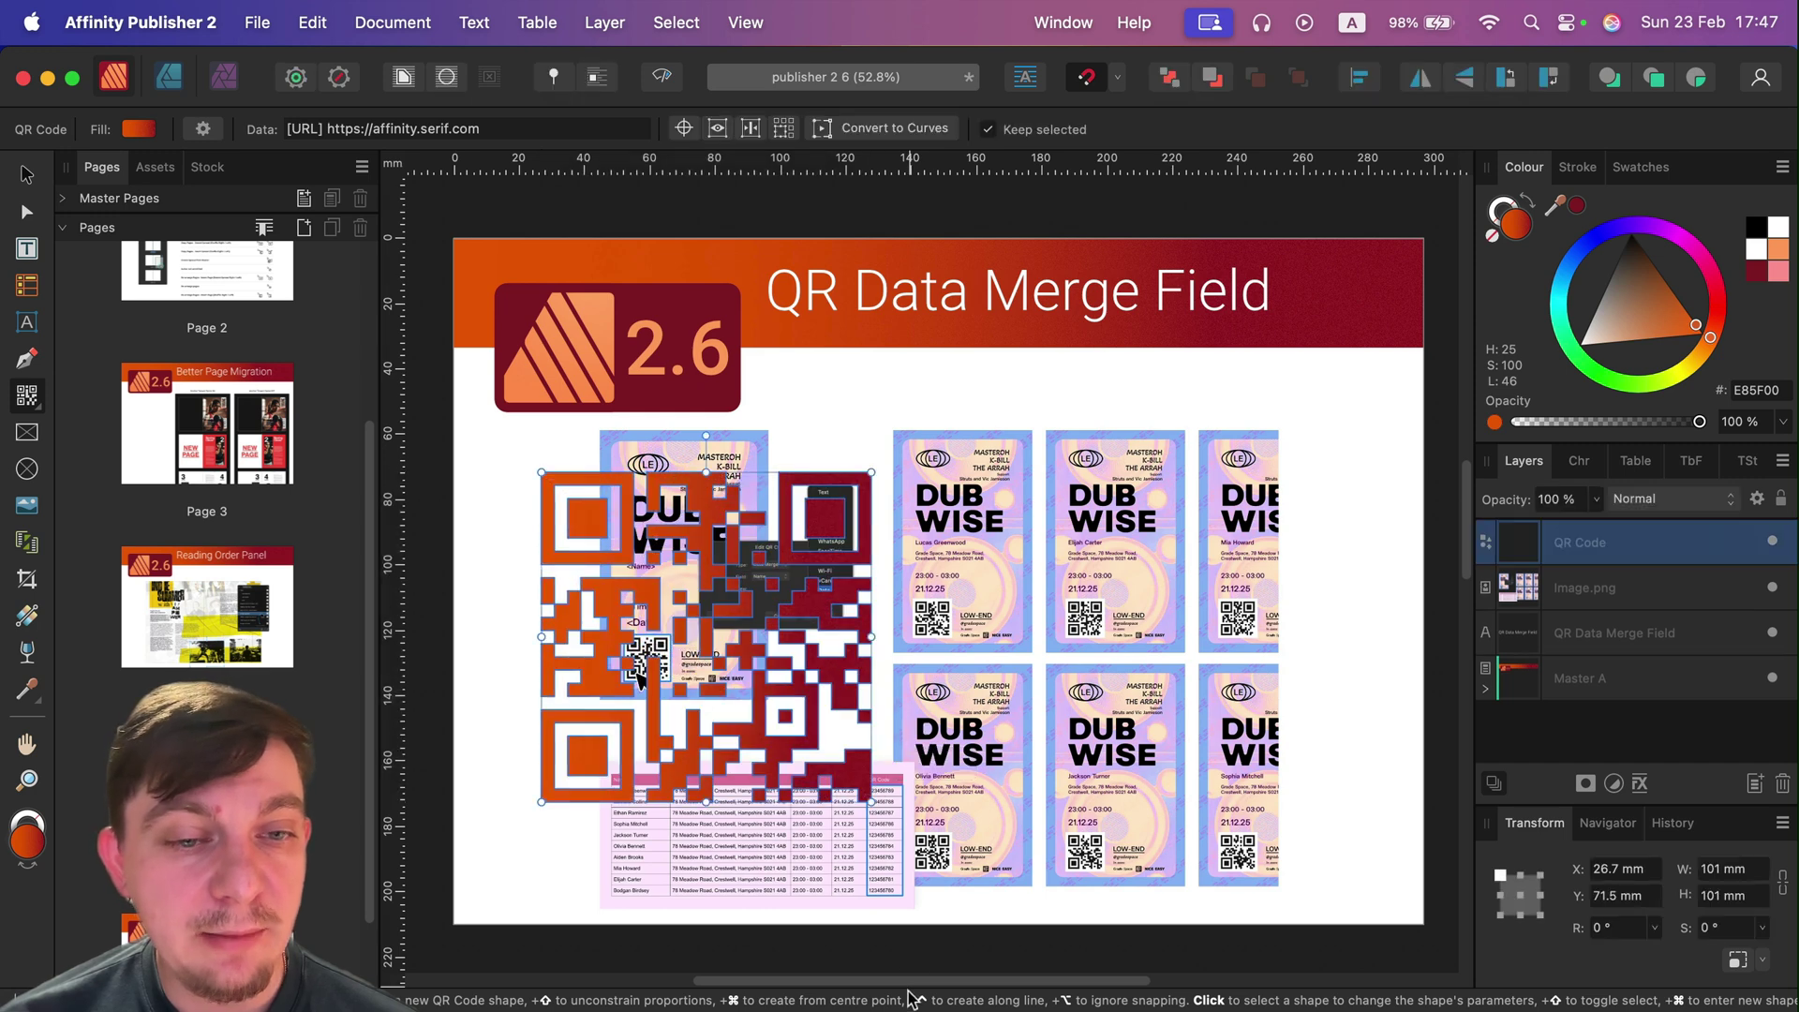
left_click(27, 175)
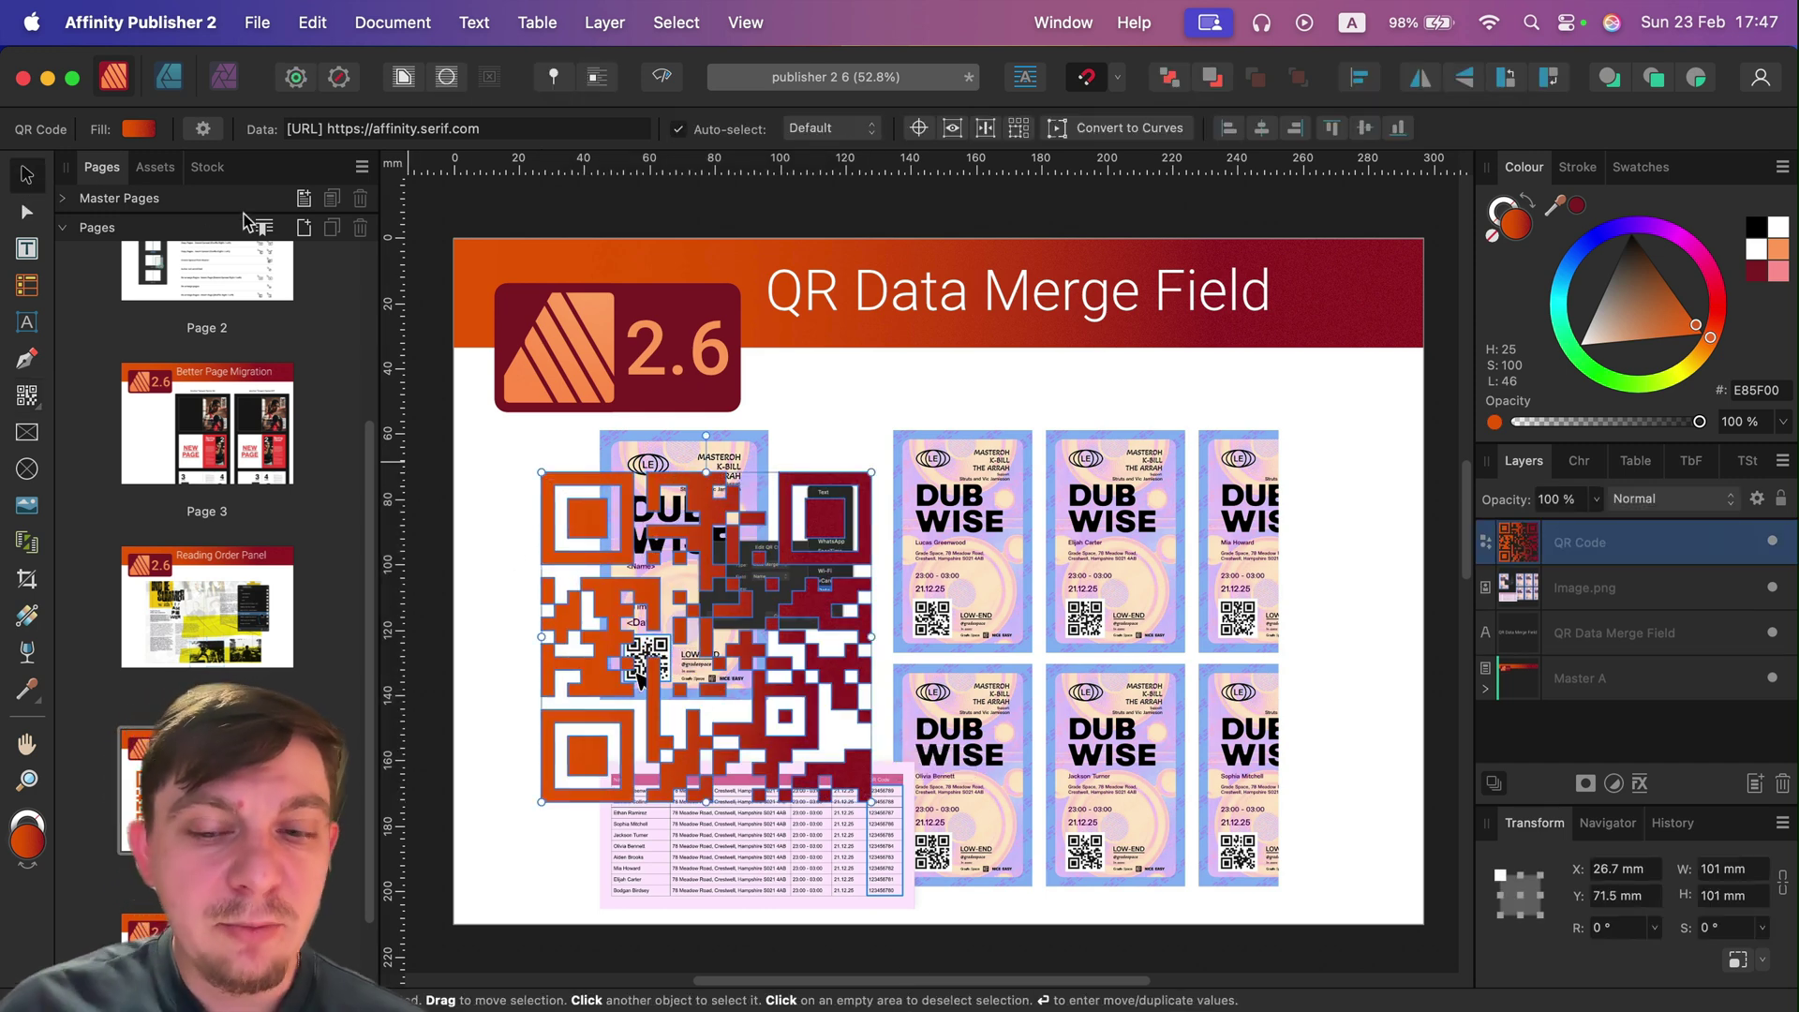
key("Delete")
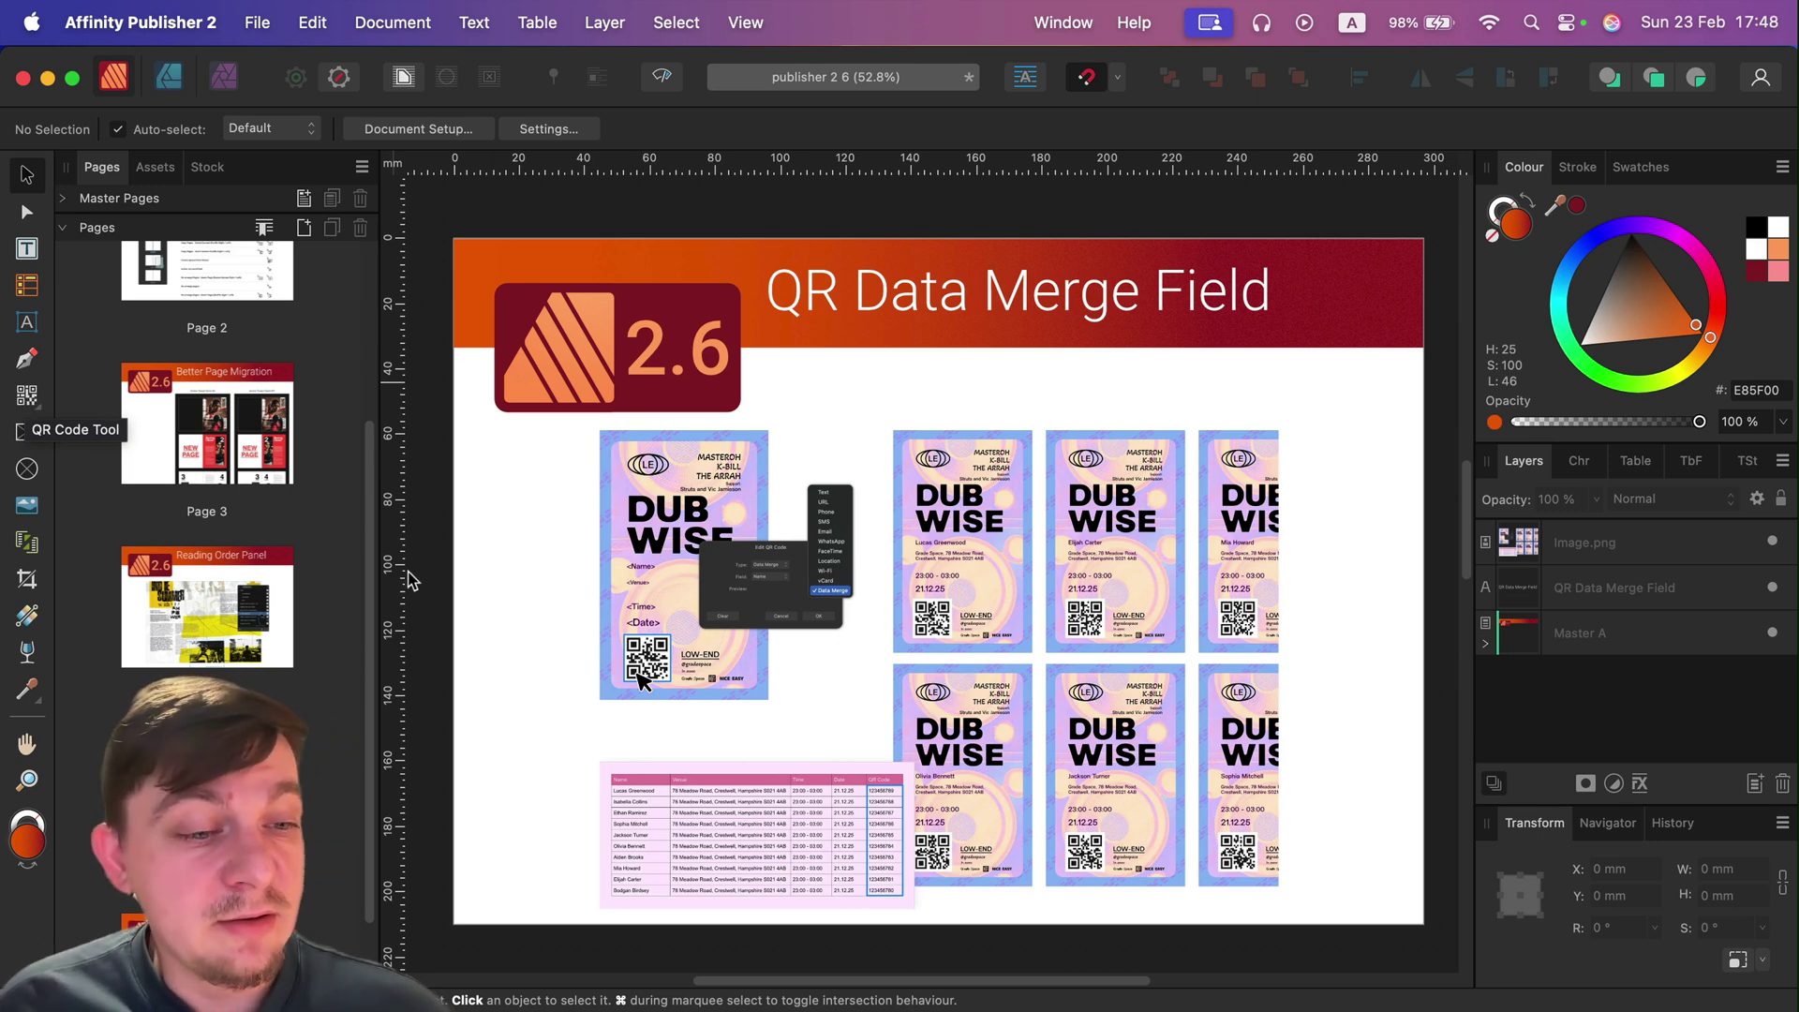
scroll(207, 450, "down", 2)
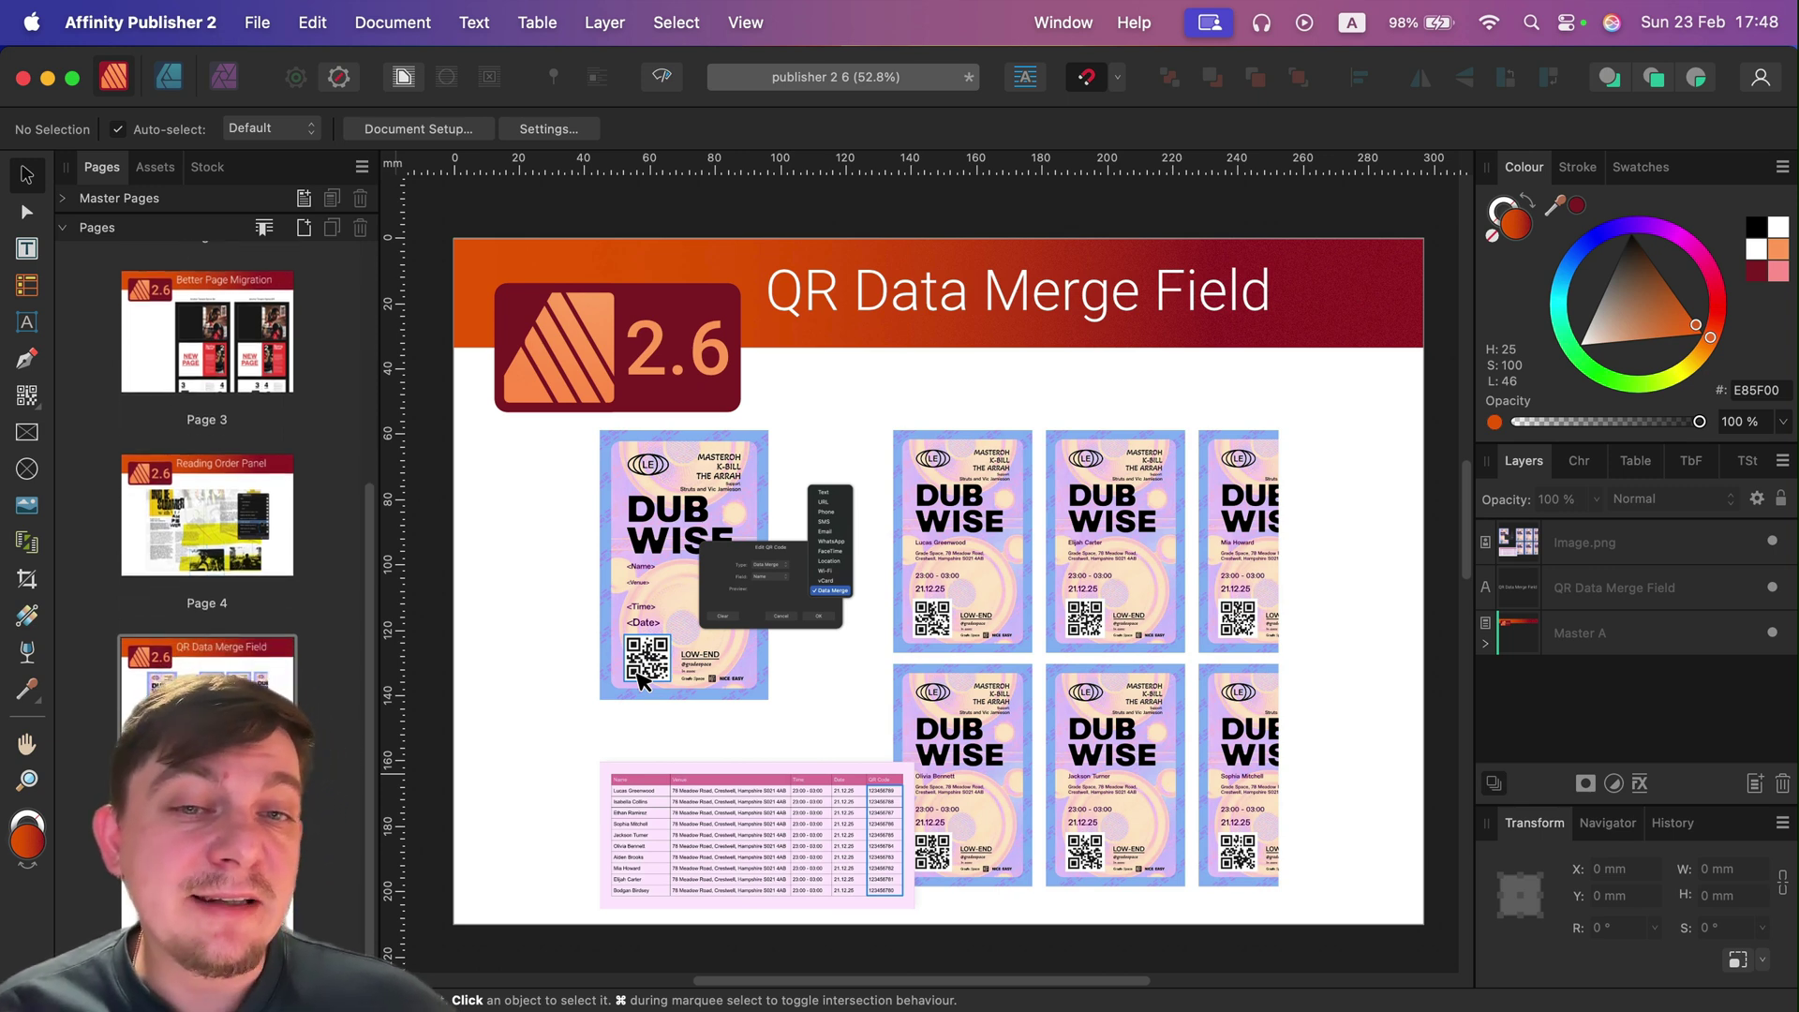
Step: Advance to the Studio Link 2.6 slide and switch through Designer into the Photo persona
key("Page_Down")
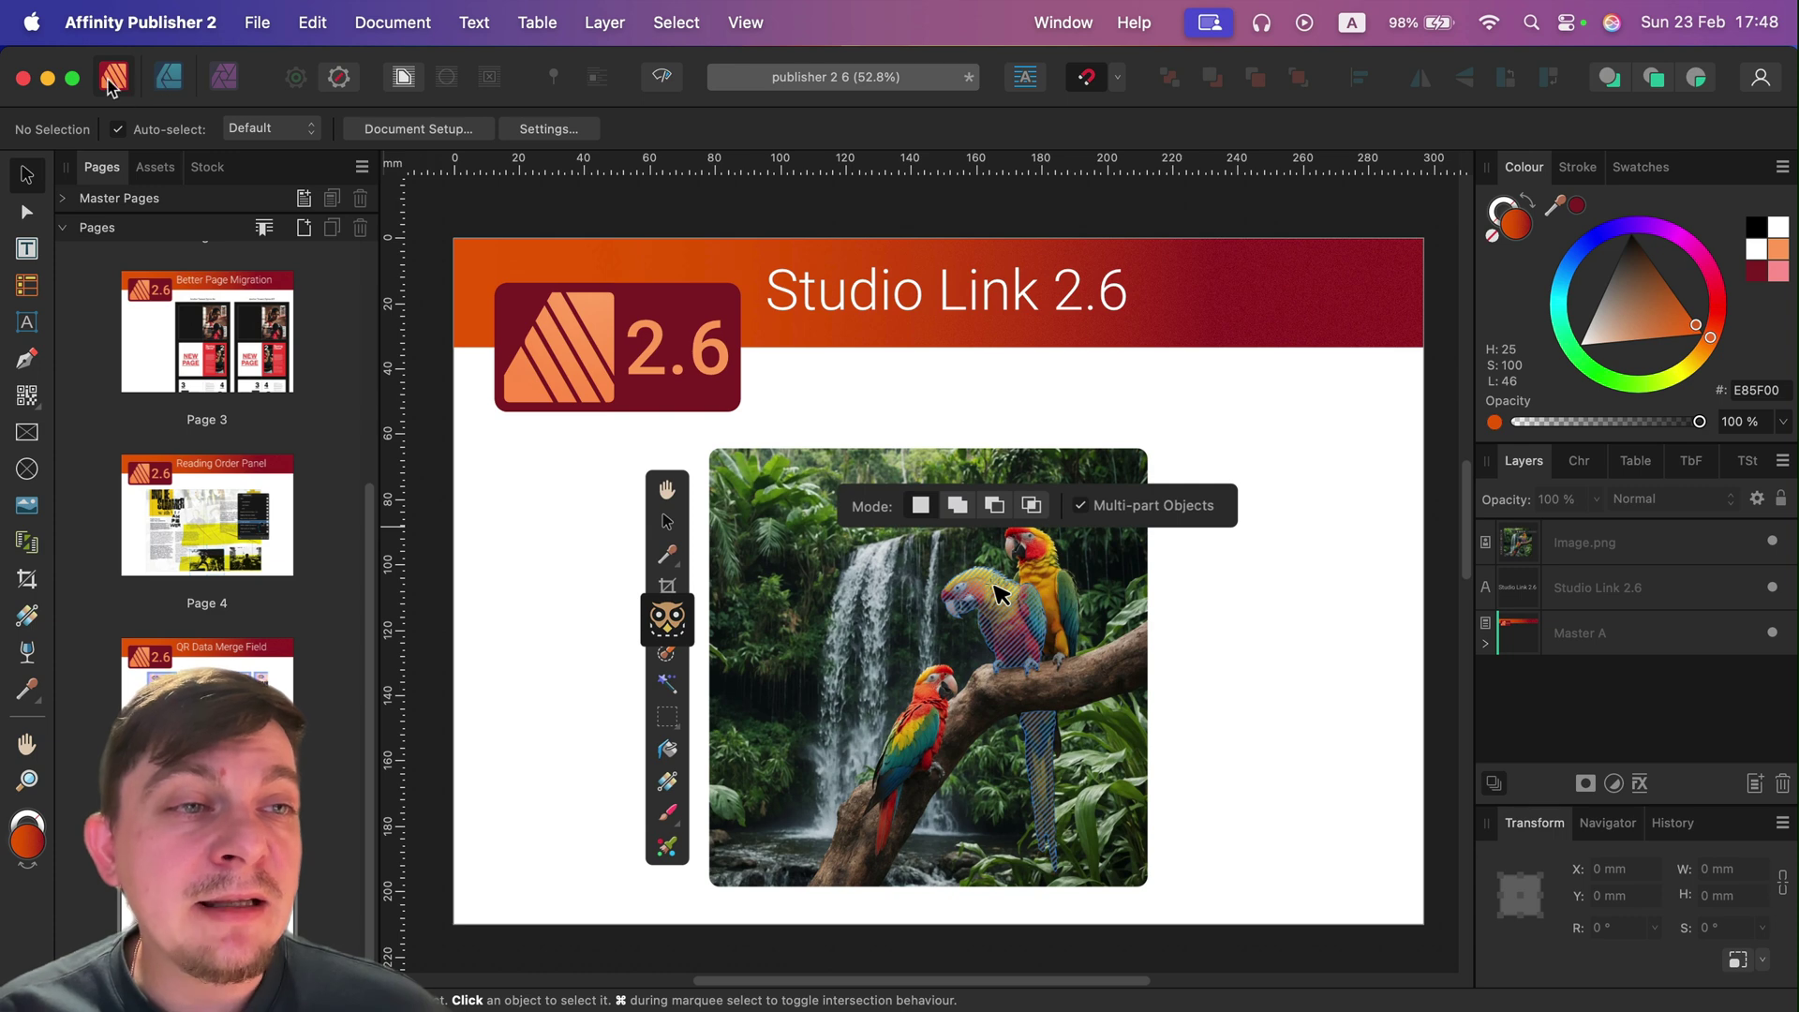
left_click(168, 79)
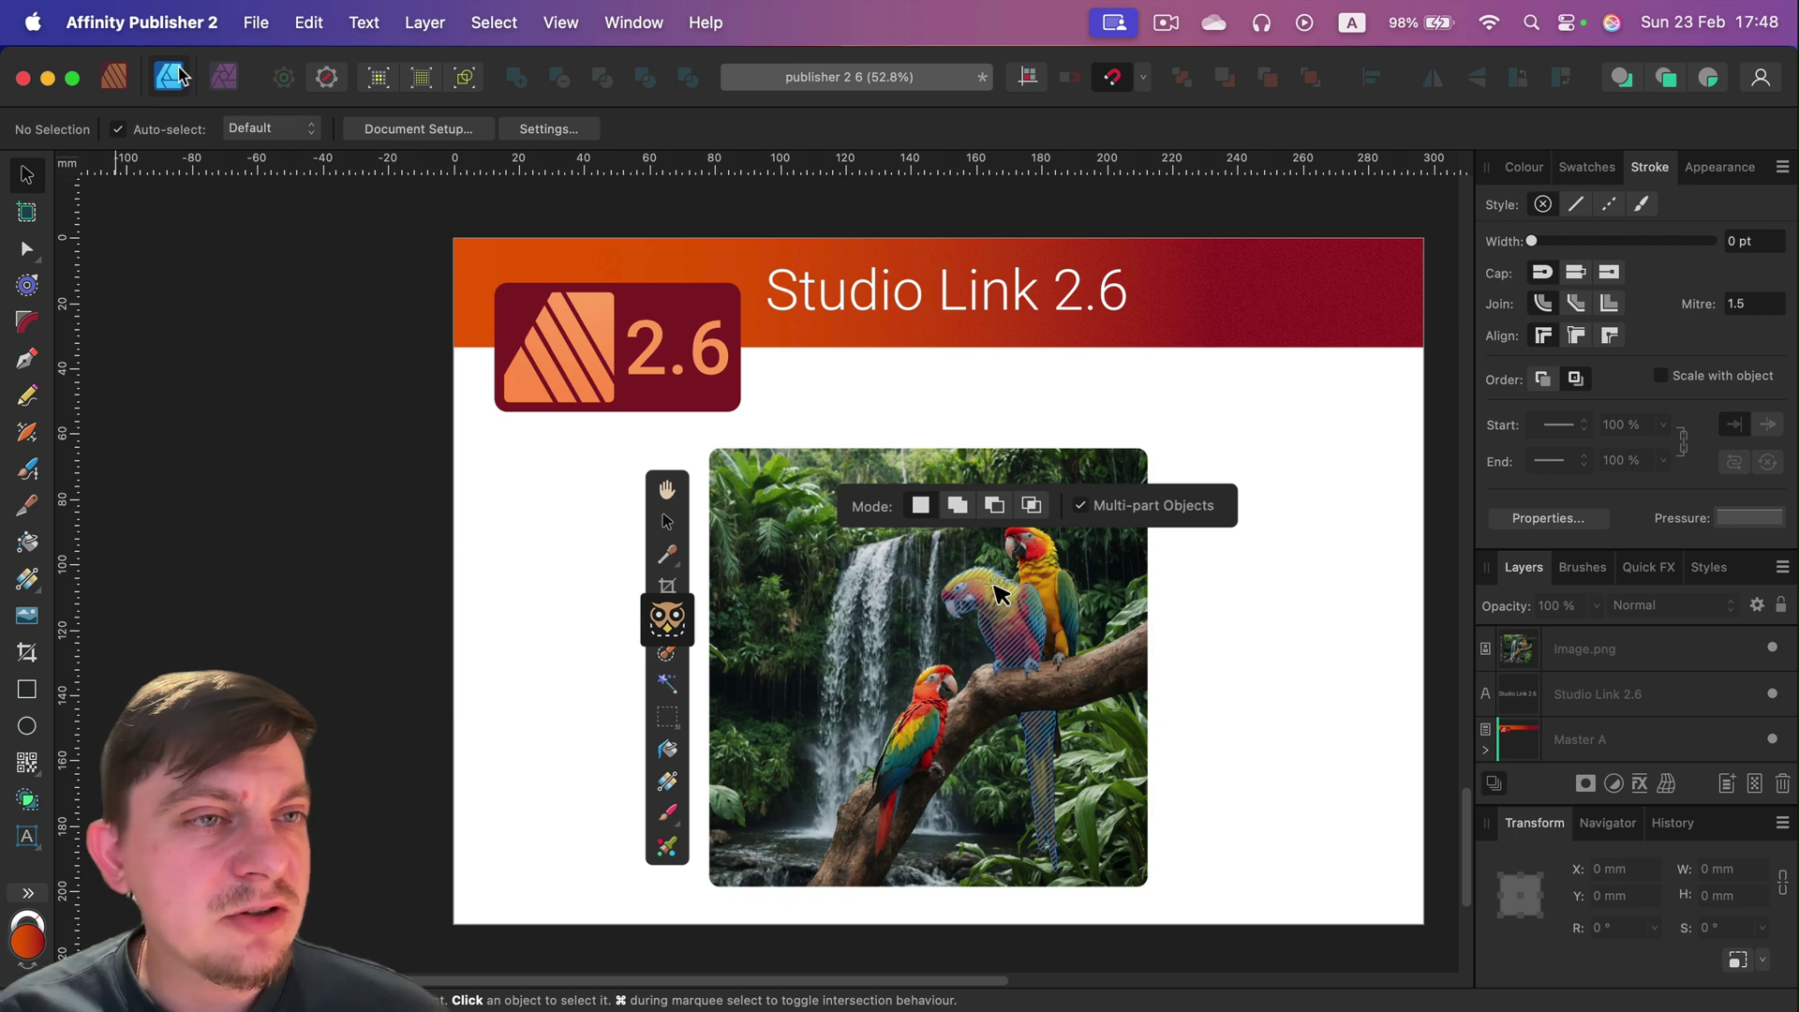
left_click(225, 79)
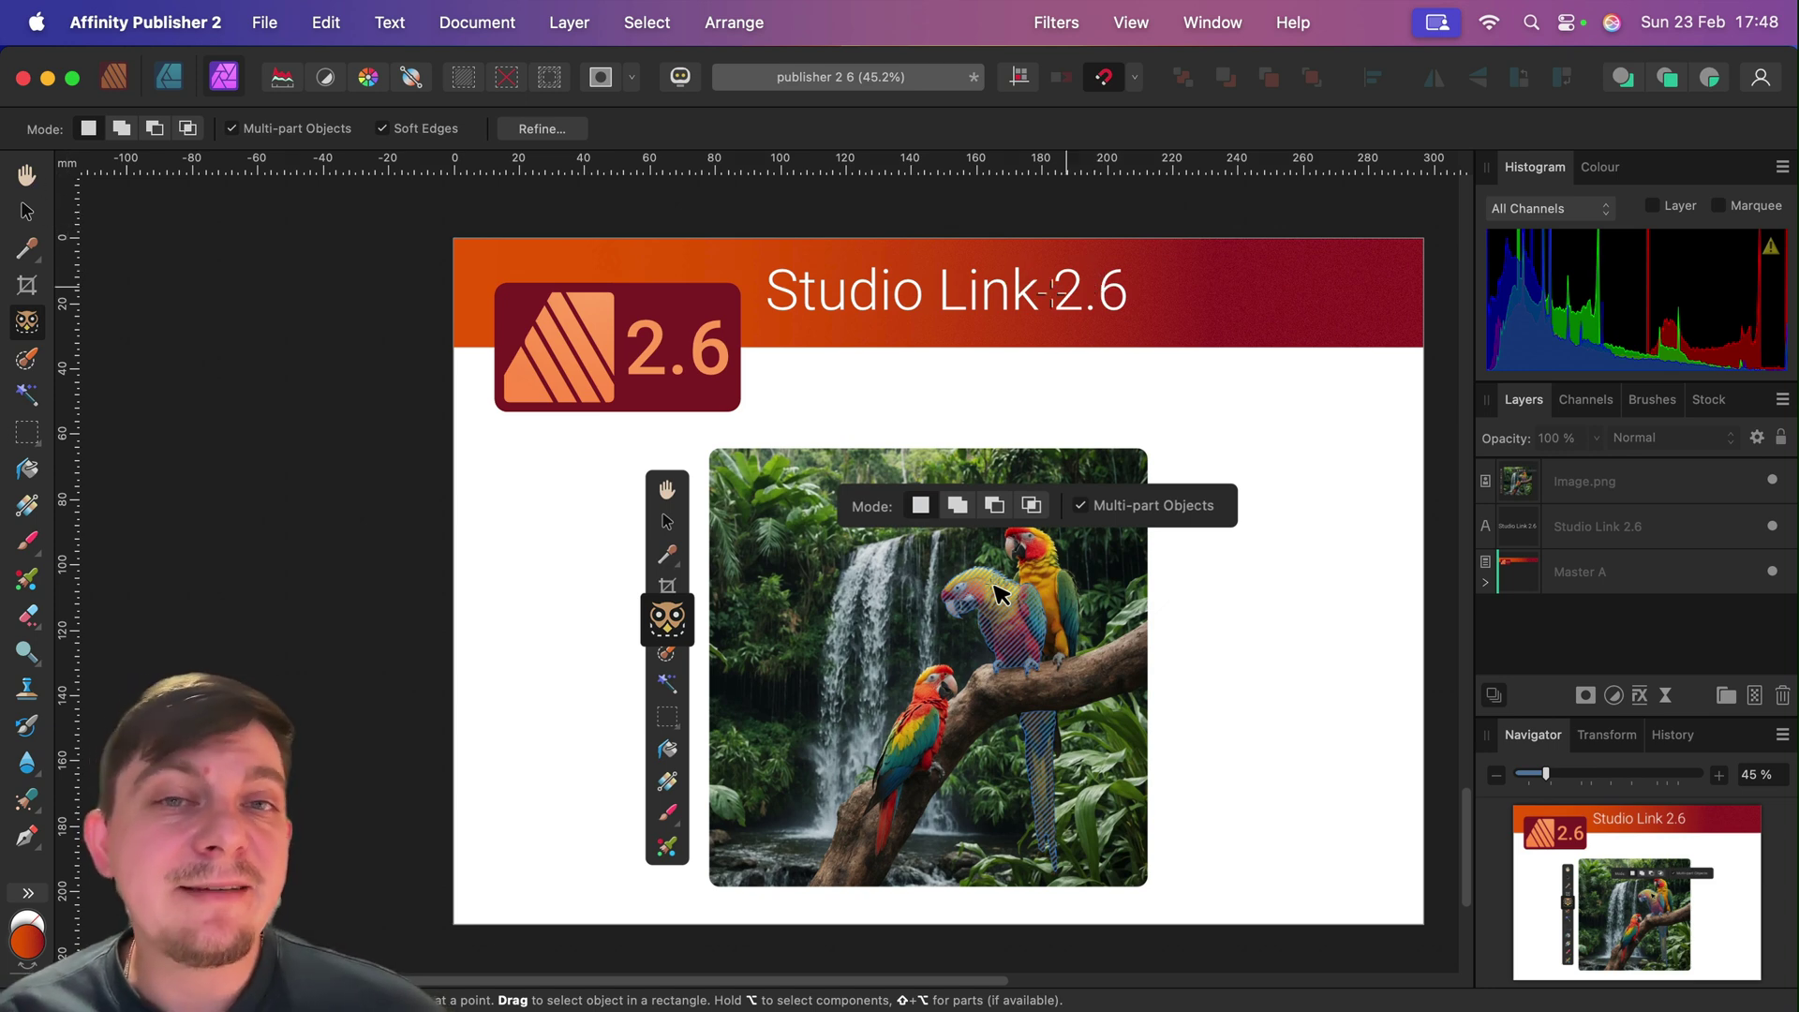
Step: Select the lower parrot with the Object Selection Tool and refine the selection into a mask
left_click(28, 328)
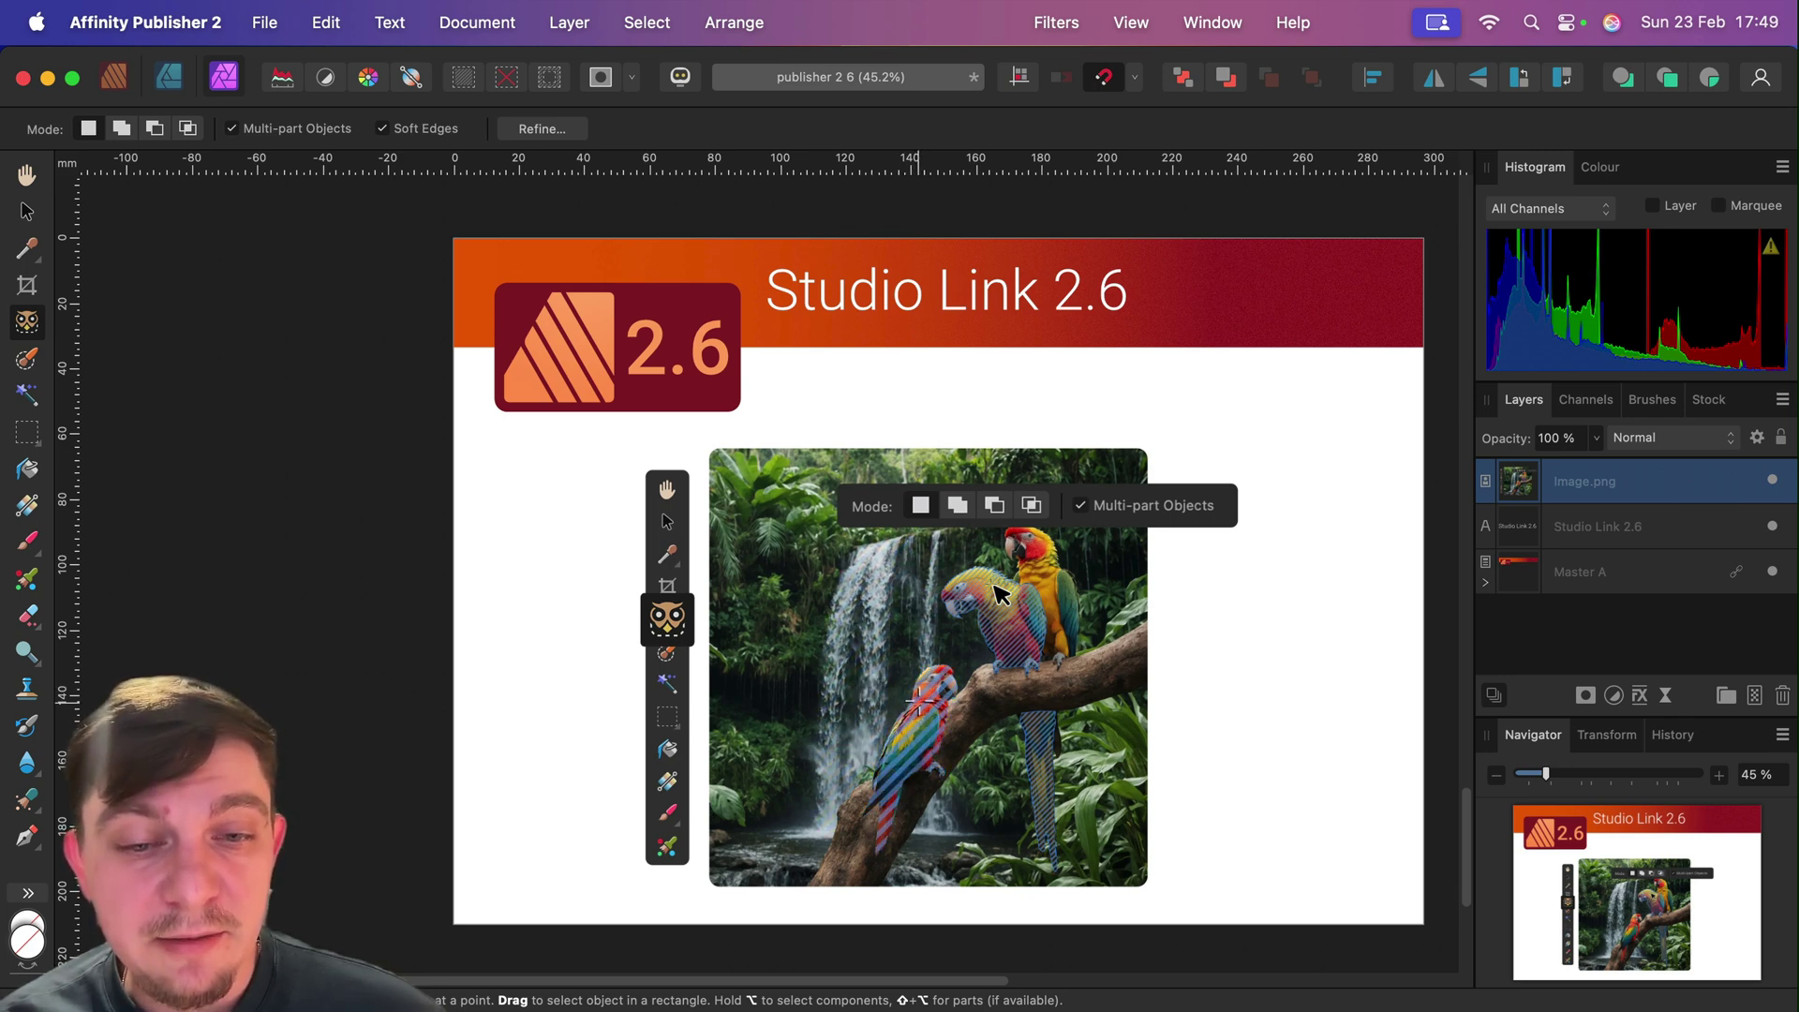
left_click(914, 754)
left_click(529, 130)
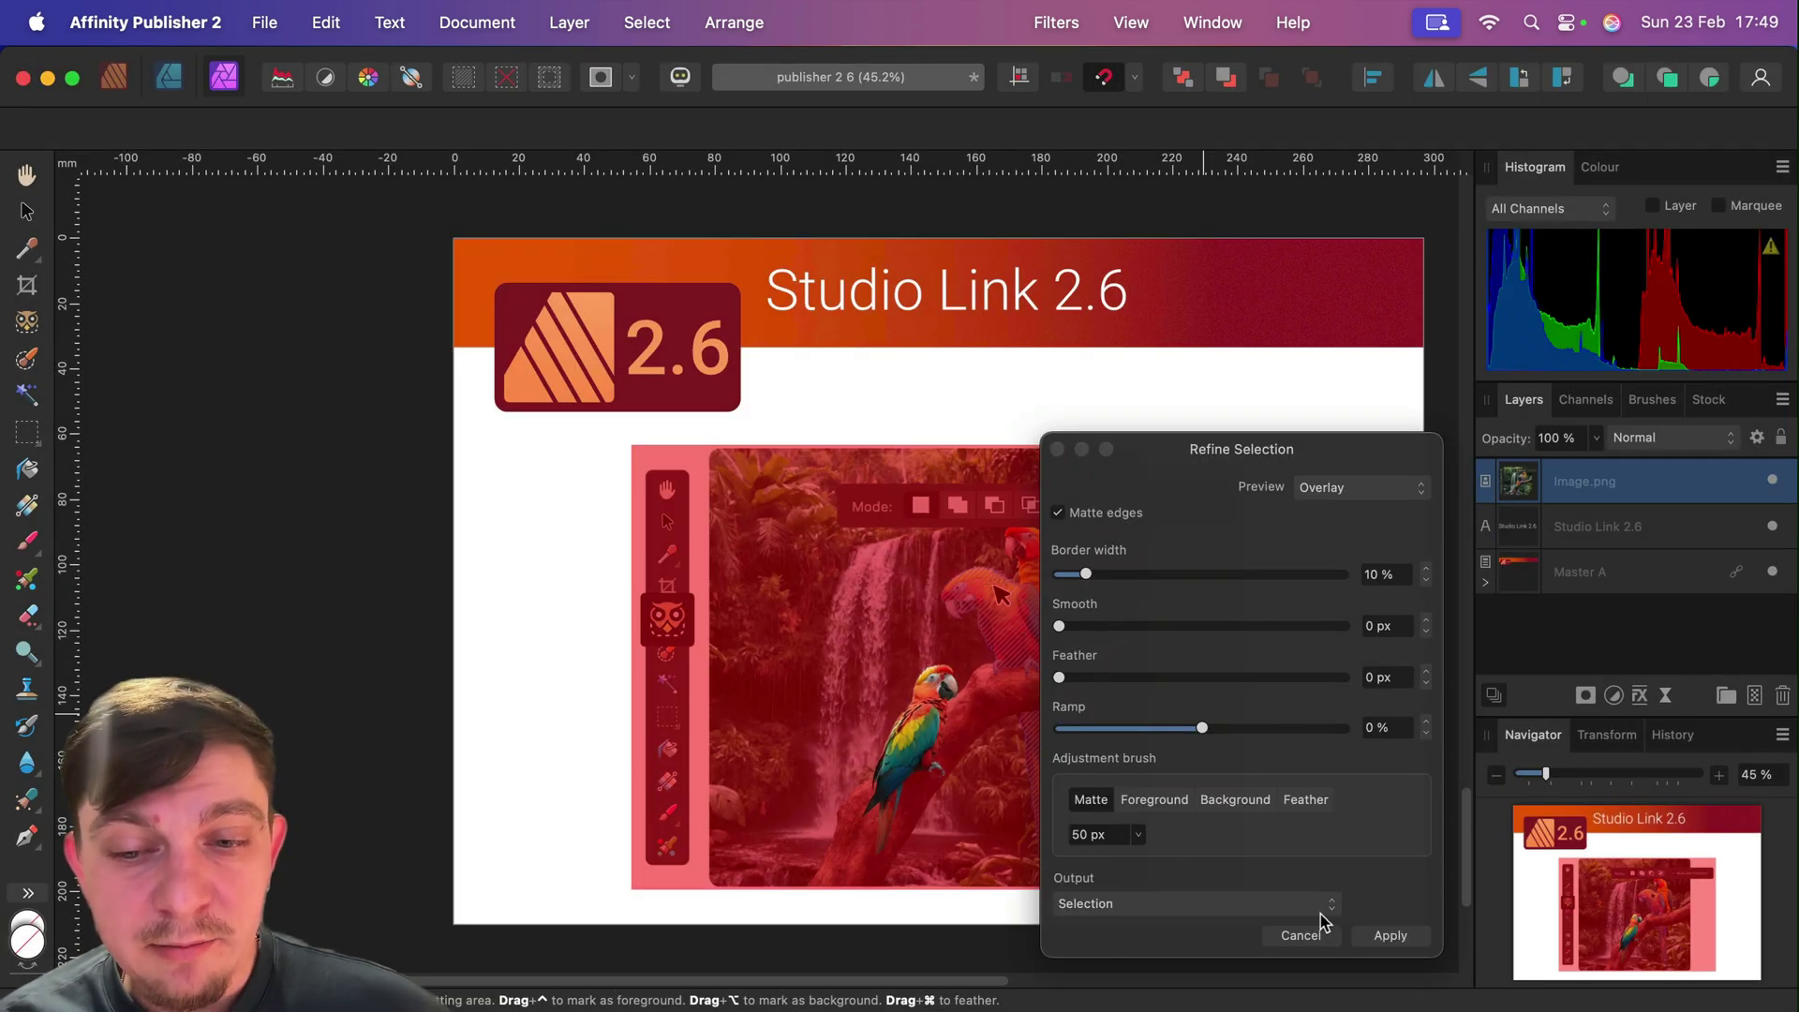
left_click(1320, 907)
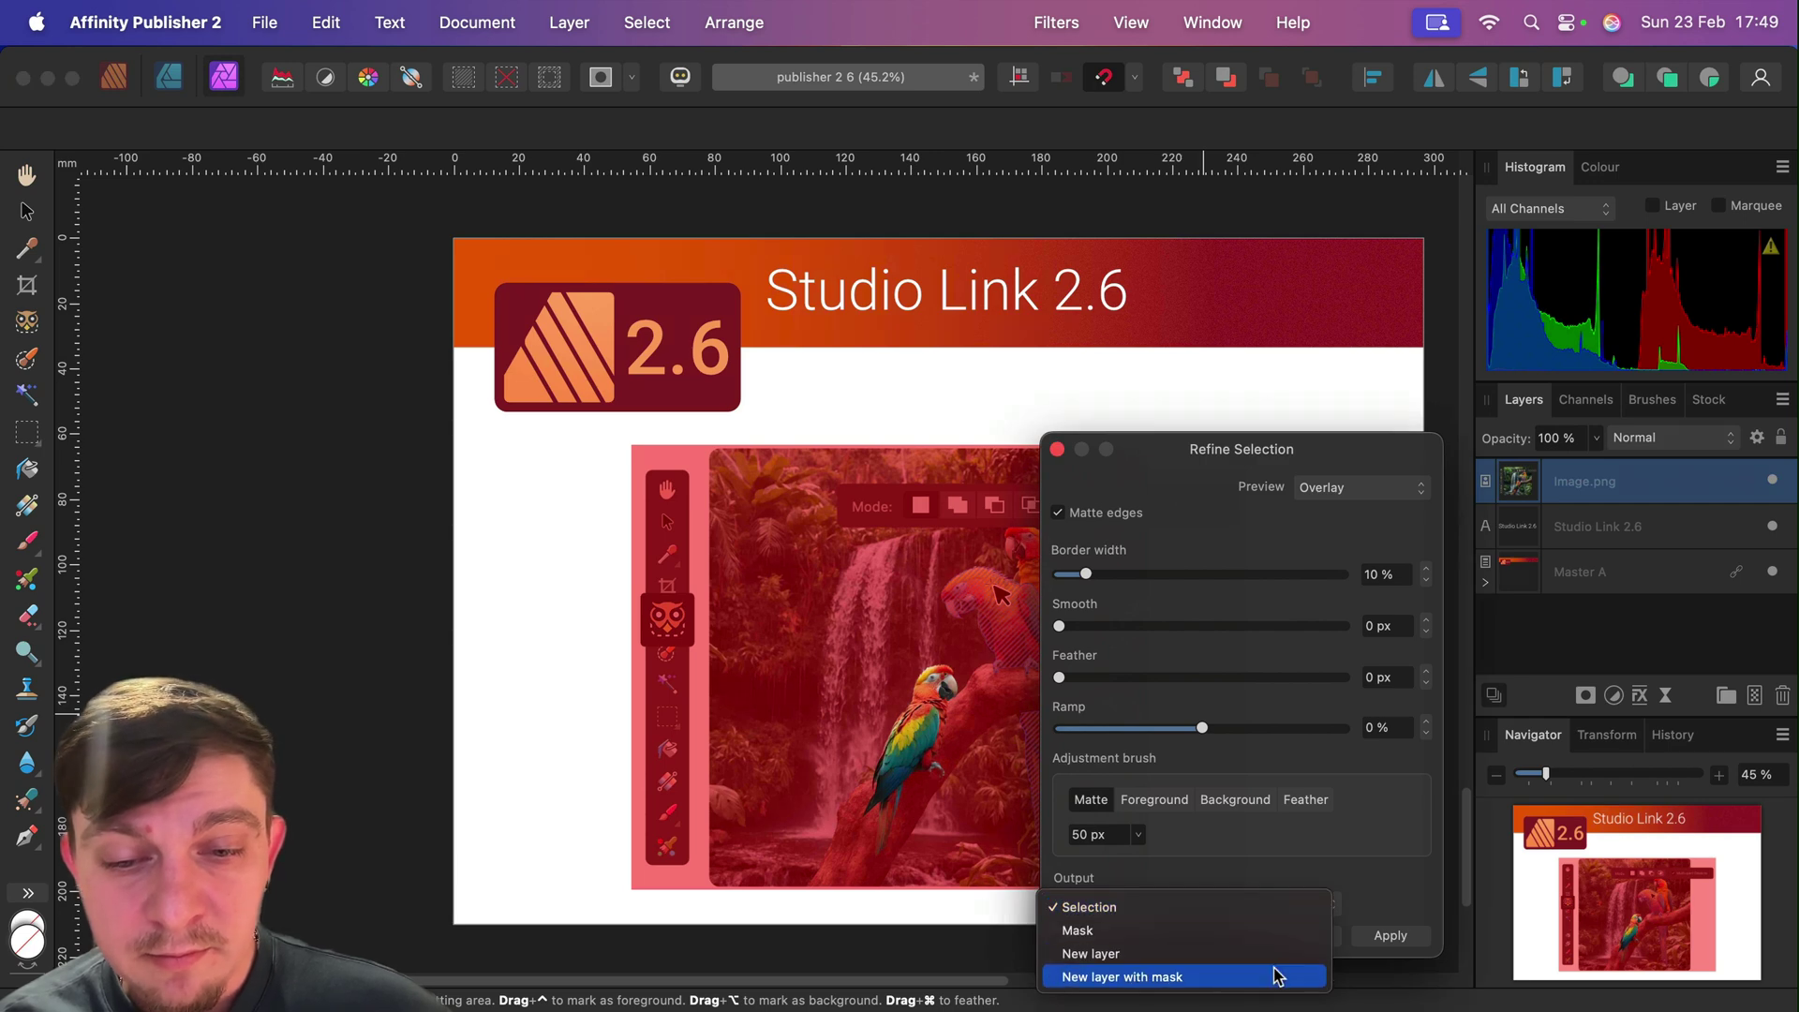
left_click(1269, 930)
left_click(1391, 935)
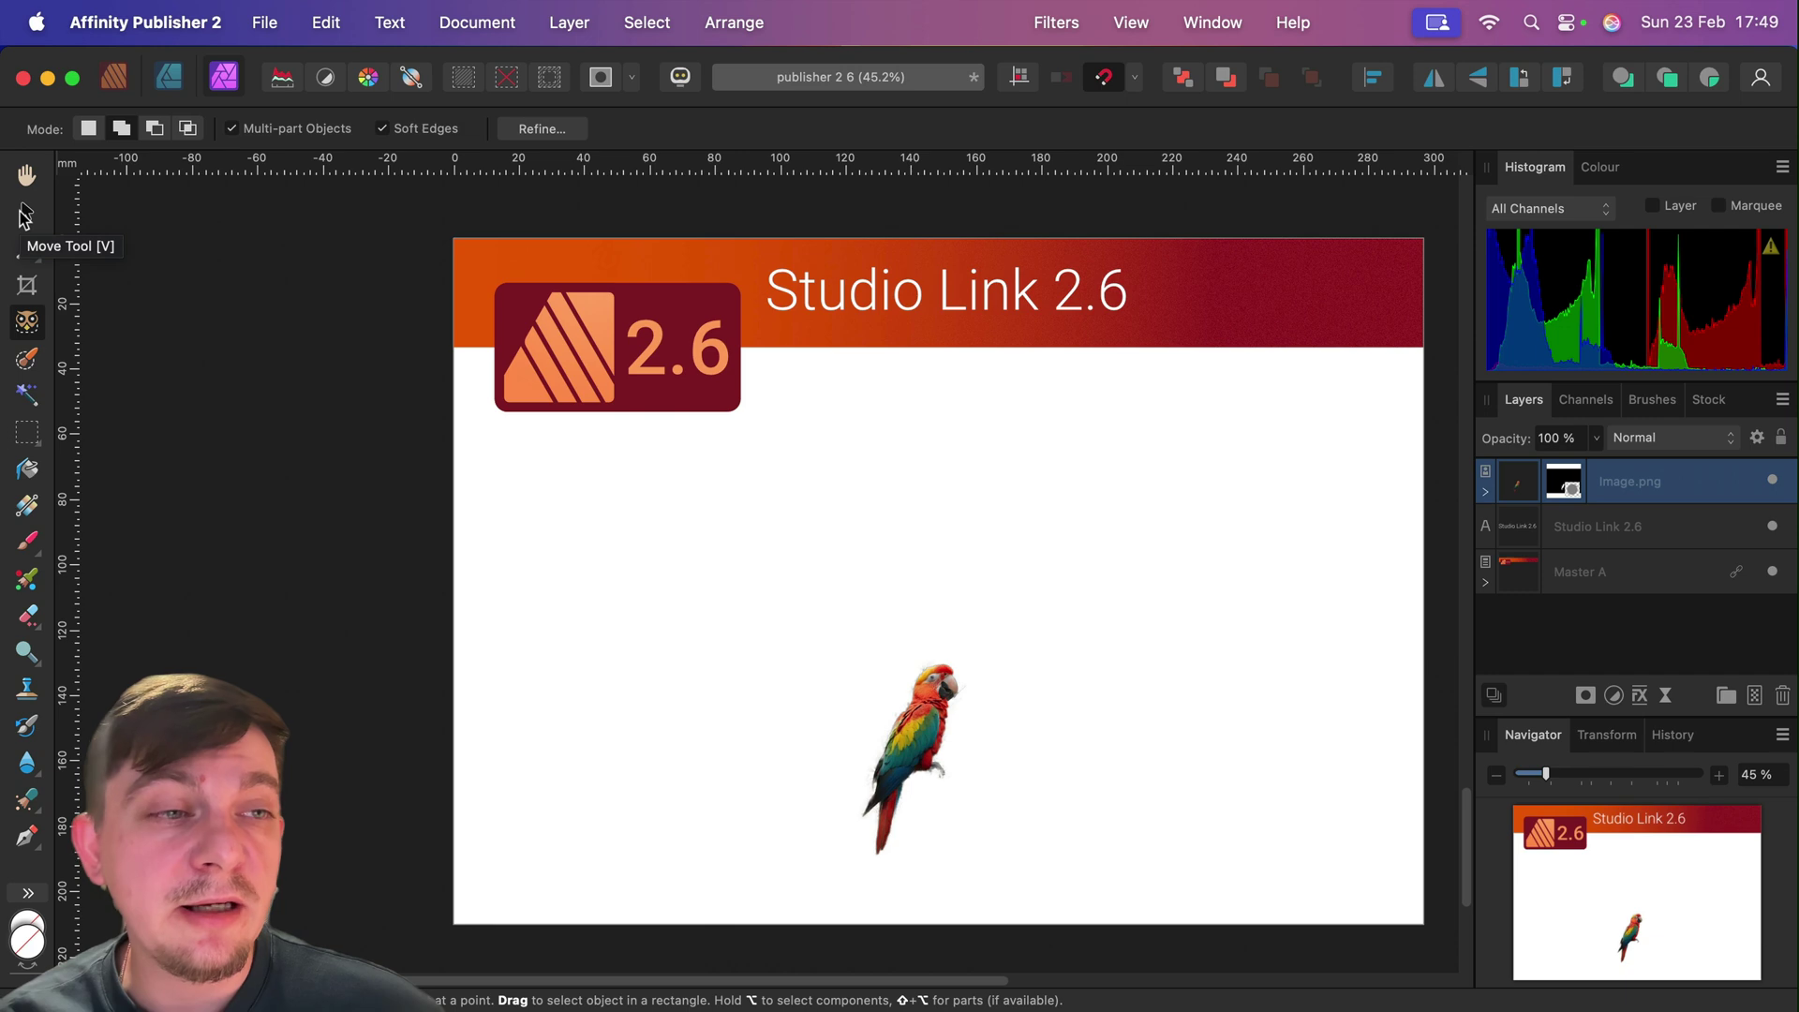
Step: In the Designer persona, draw a freehand Pencil curve across the page
left_click(25, 214)
left_click(168, 79)
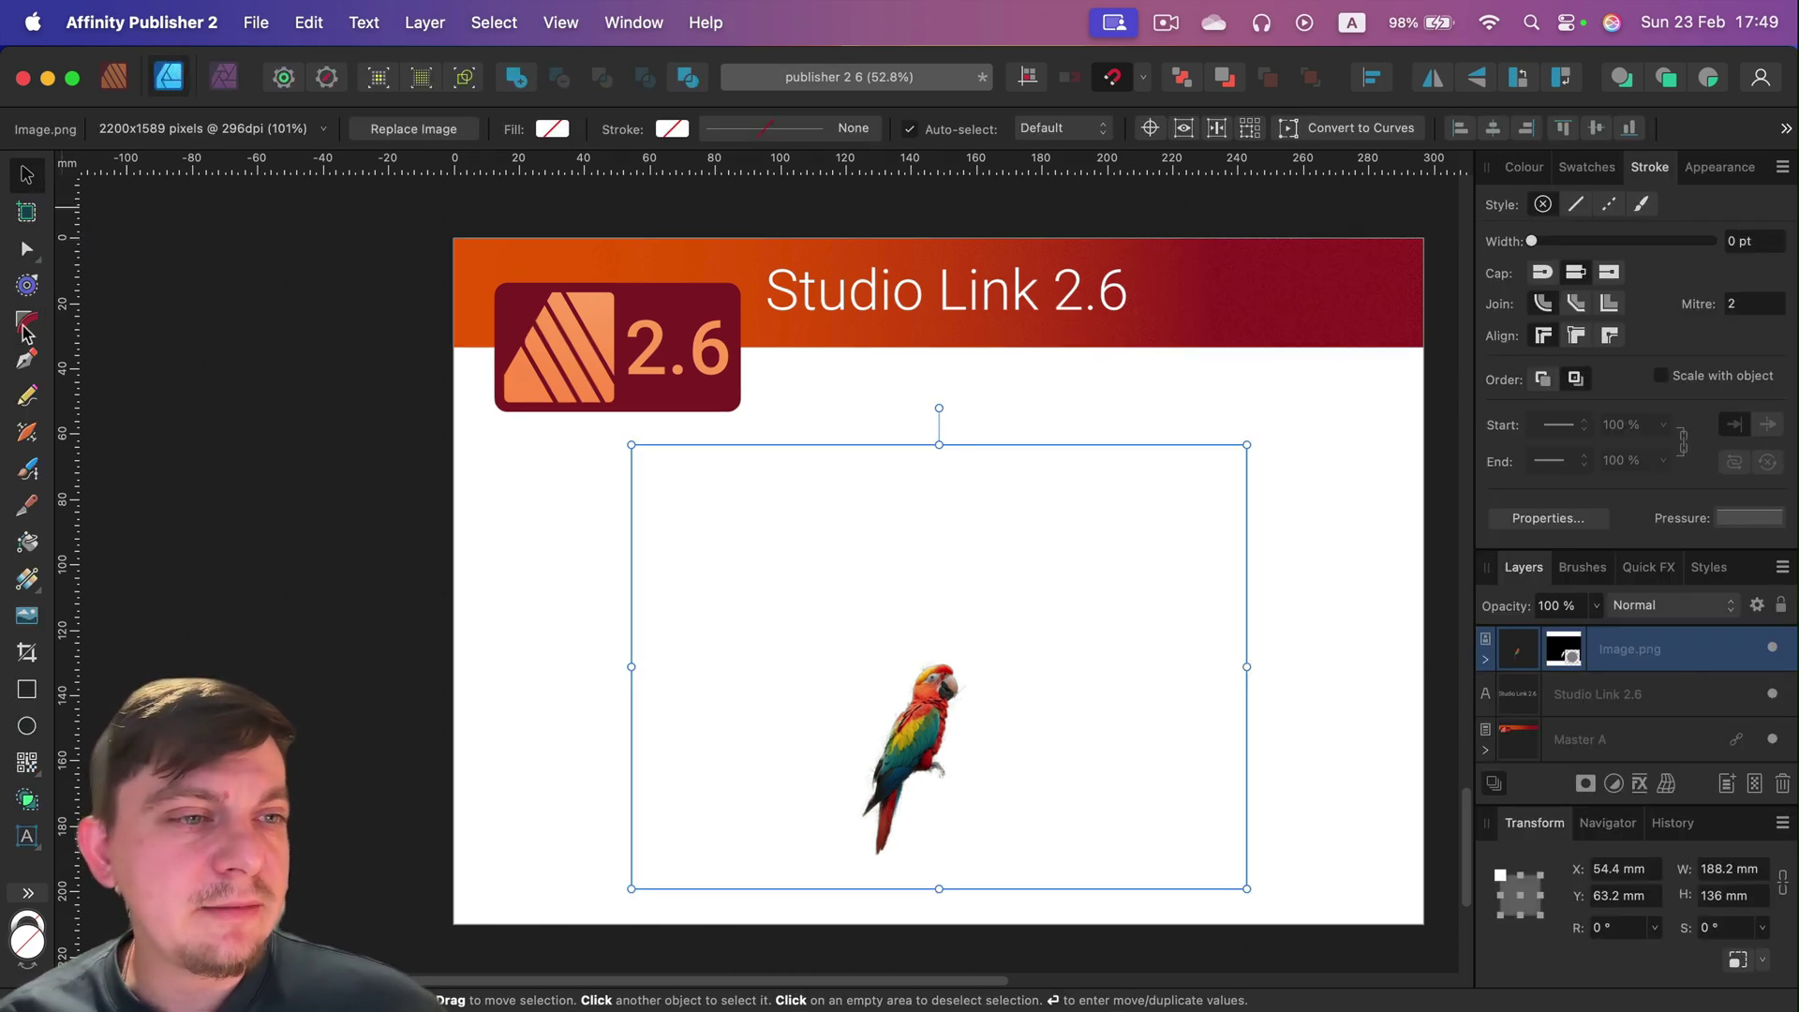
left_click(28, 396)
mouse_move(562, 557)
left_mouse_down()
mouse_move(669, 452)
mouse_move(898, 577)
mouse_move(1206, 522)
mouse_move(1119, 409)
mouse_move(911, 508)
mouse_move(786, 606)
mouse_move(705, 604)
mouse_move(621, 507)
mouse_move(744, 475)
mouse_move(838, 576)
mouse_move(914, 583)
left_mouse_up()
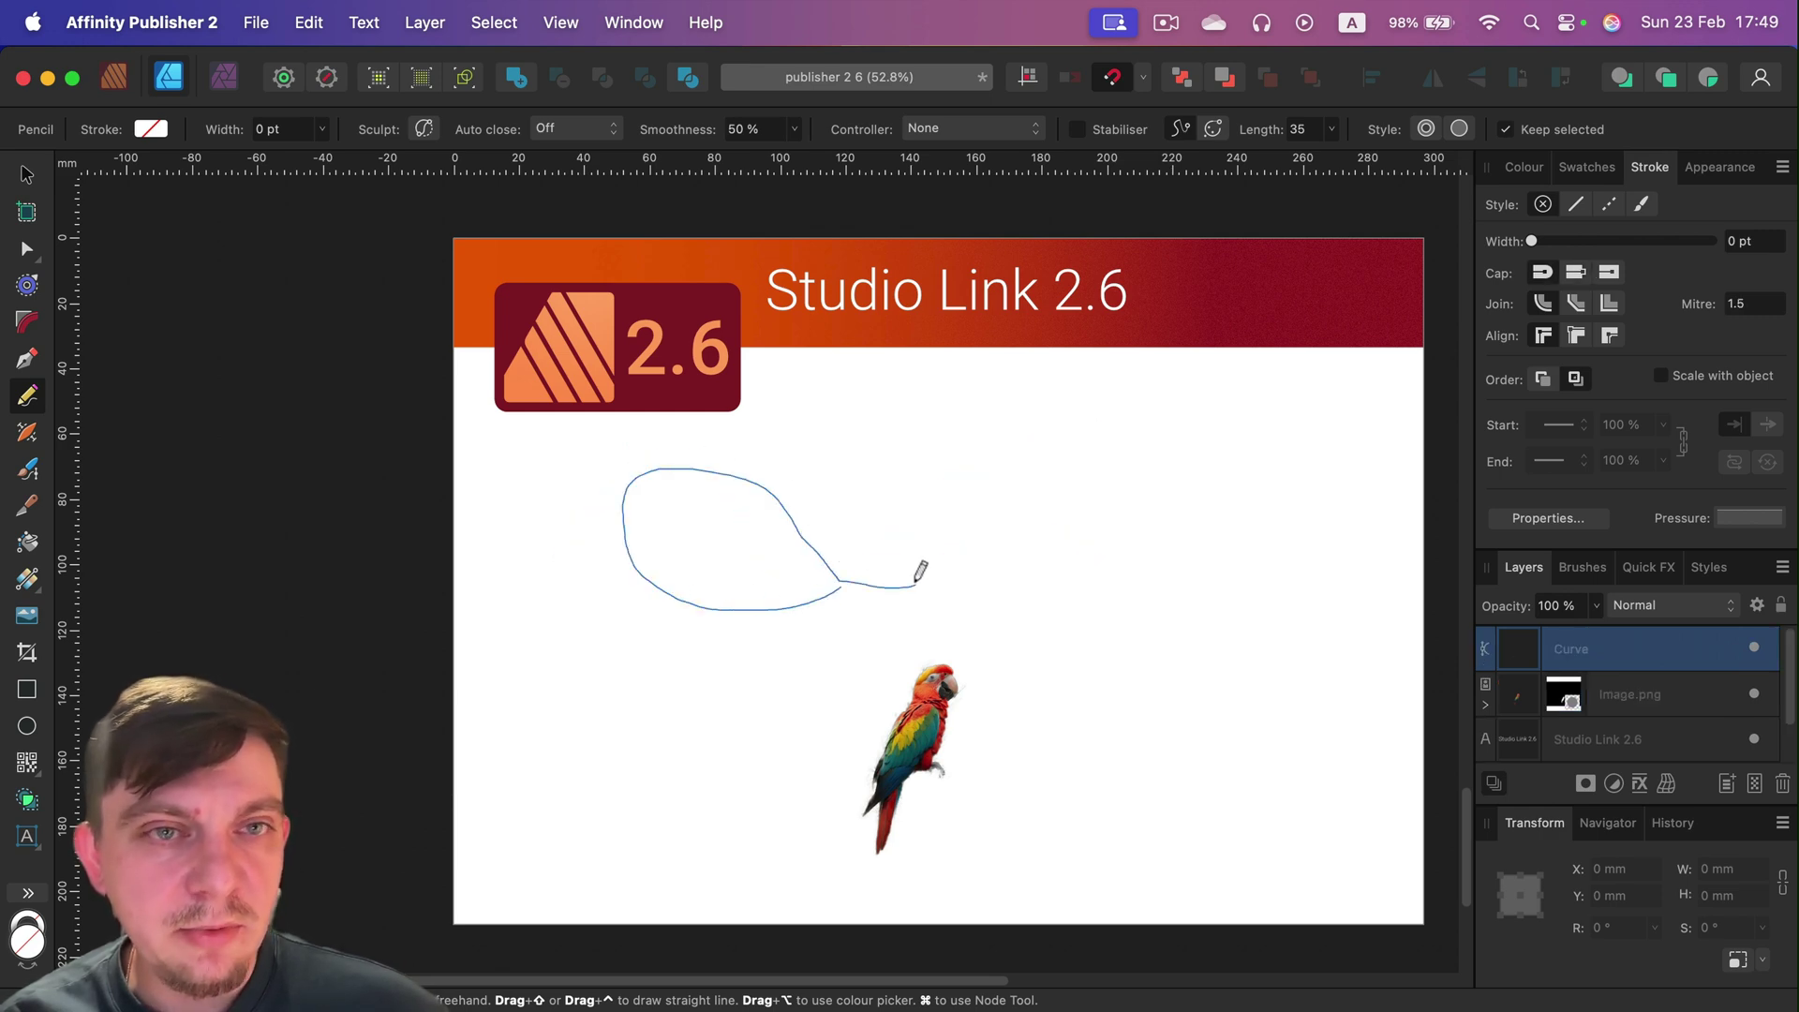
Step: Set Pencil auto-close to Near, draw a closed loop above the parrot, and give it an 18 pt stroke
left_click(574, 130)
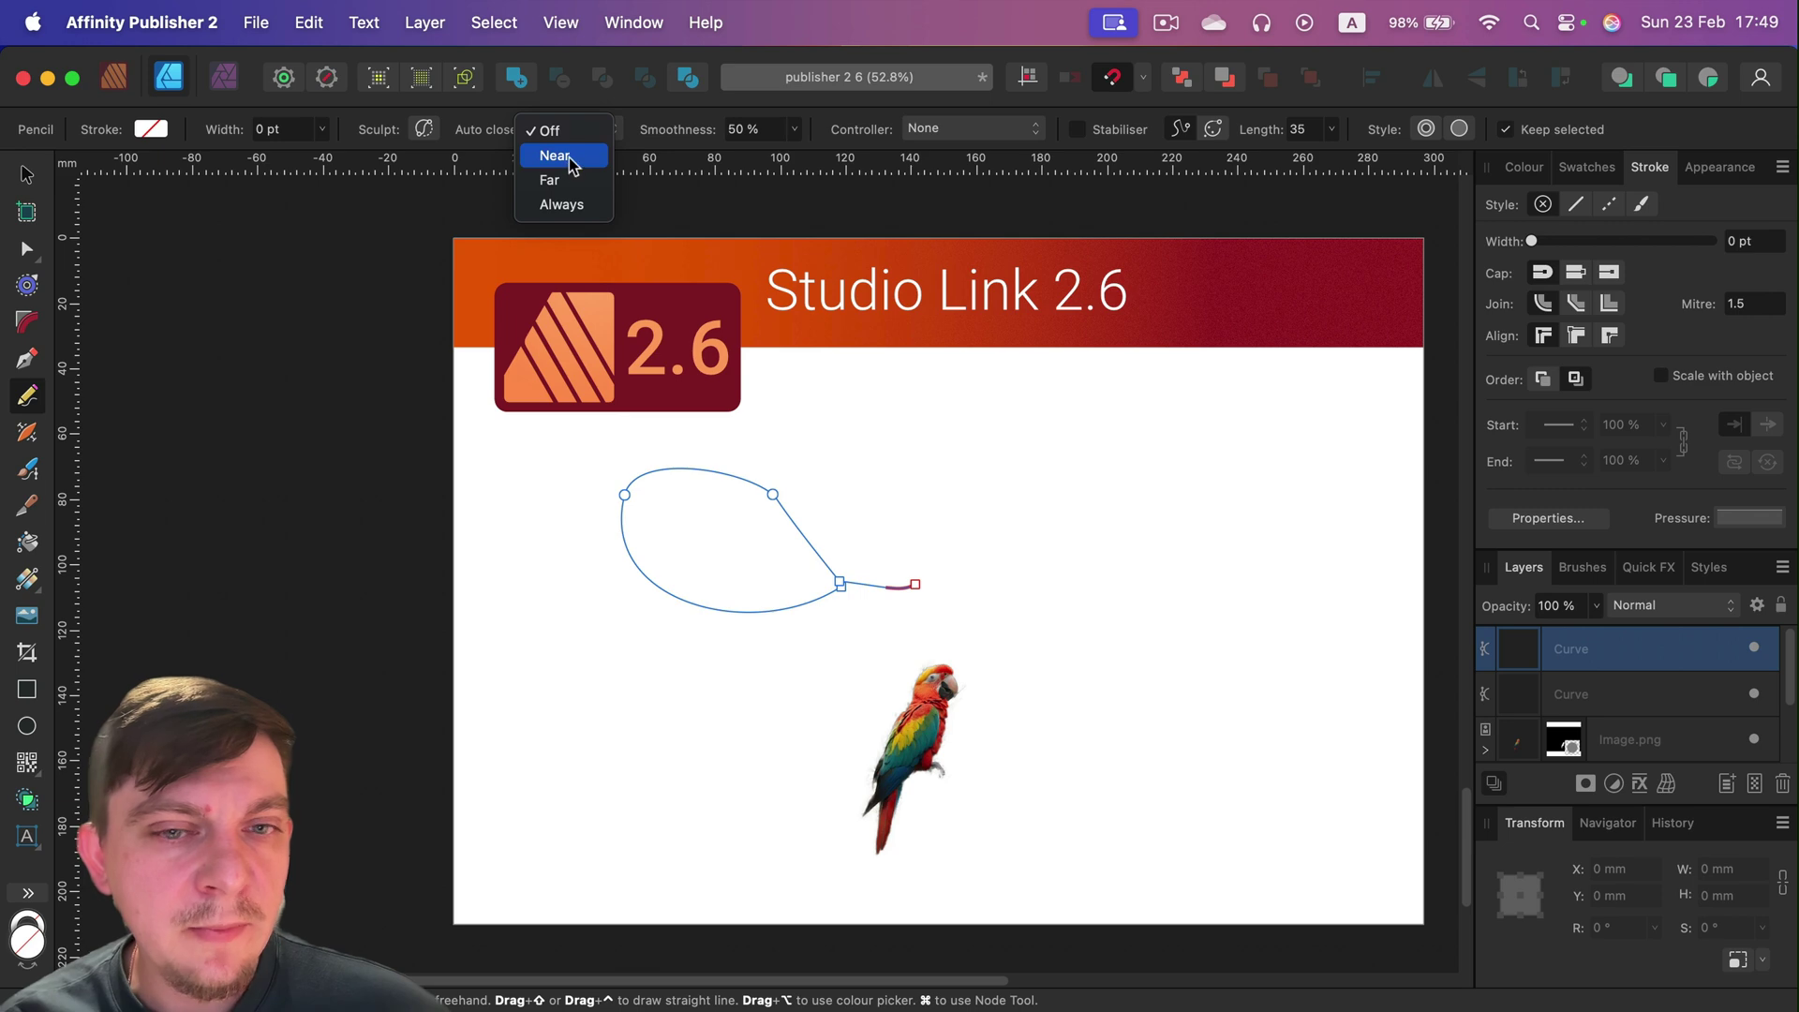
left_click(570, 156)
mouse_move(957, 416)
left_mouse_down()
mouse_move(1008, 402)
mouse_move(1107, 490)
mouse_move(1030, 552)
mouse_move(983, 523)
mouse_move(958, 418)
left_mouse_up()
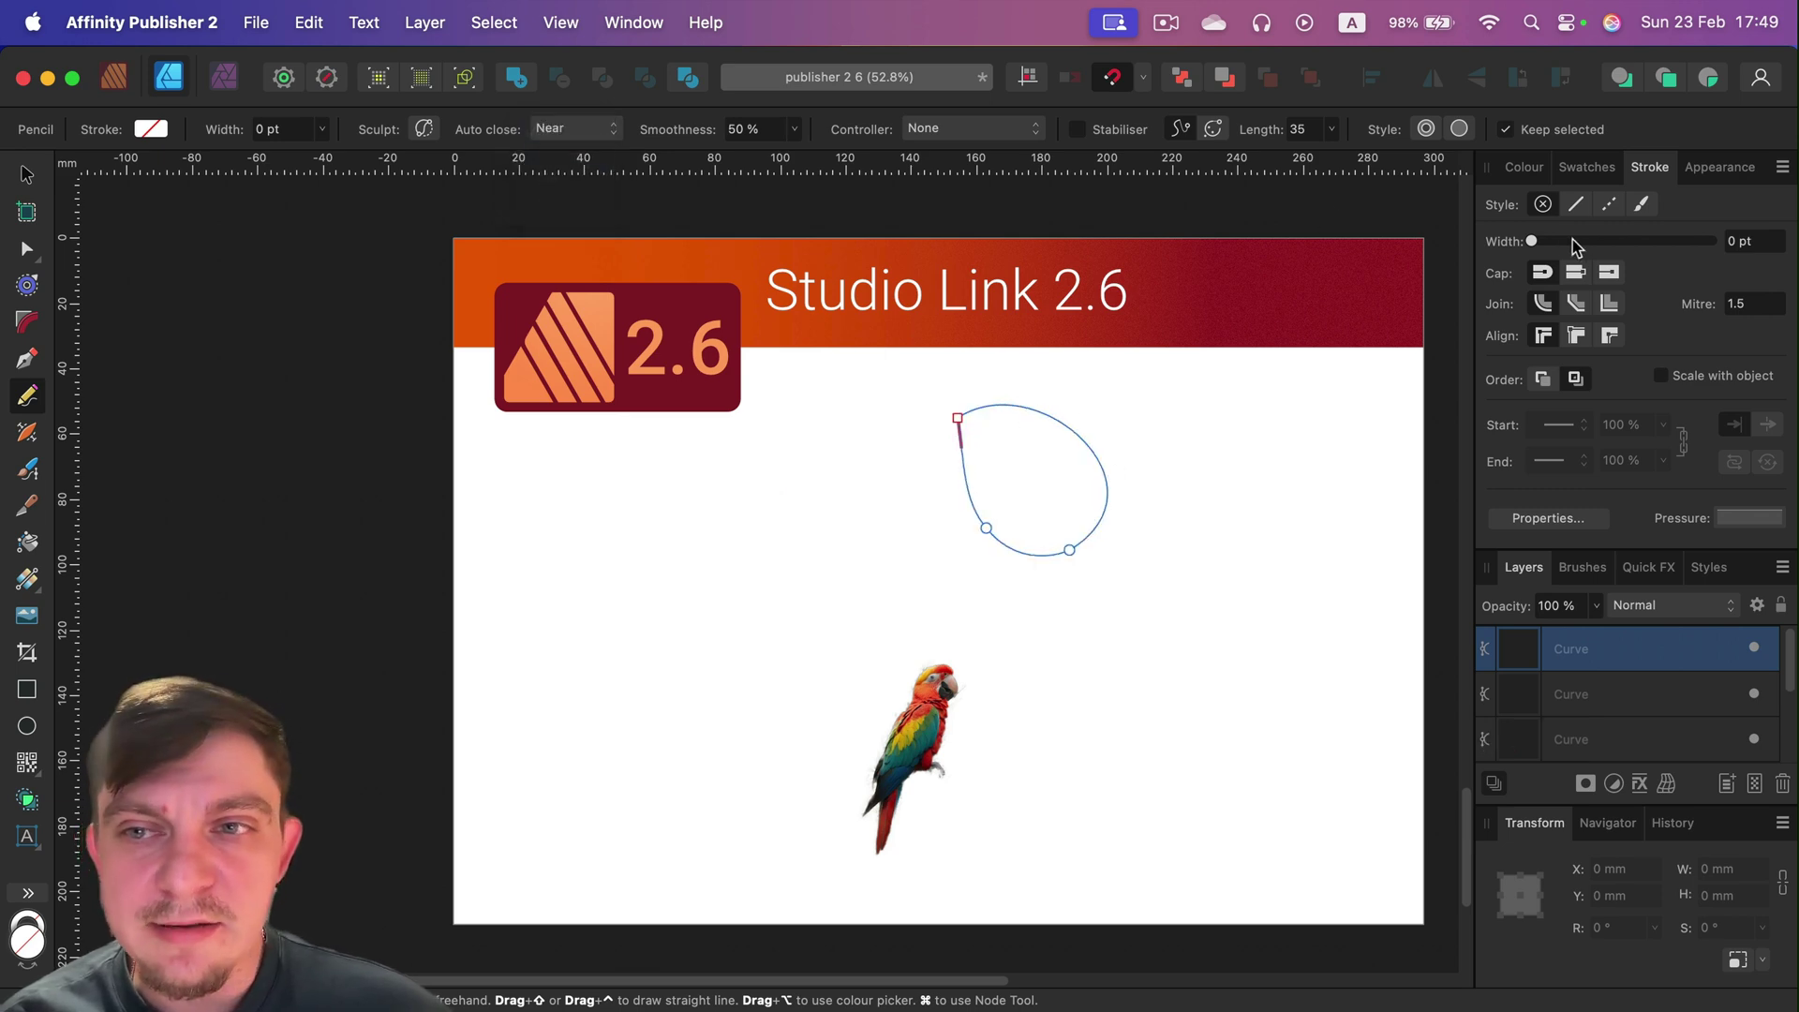
left_click_drag(1577, 243, 1625, 241)
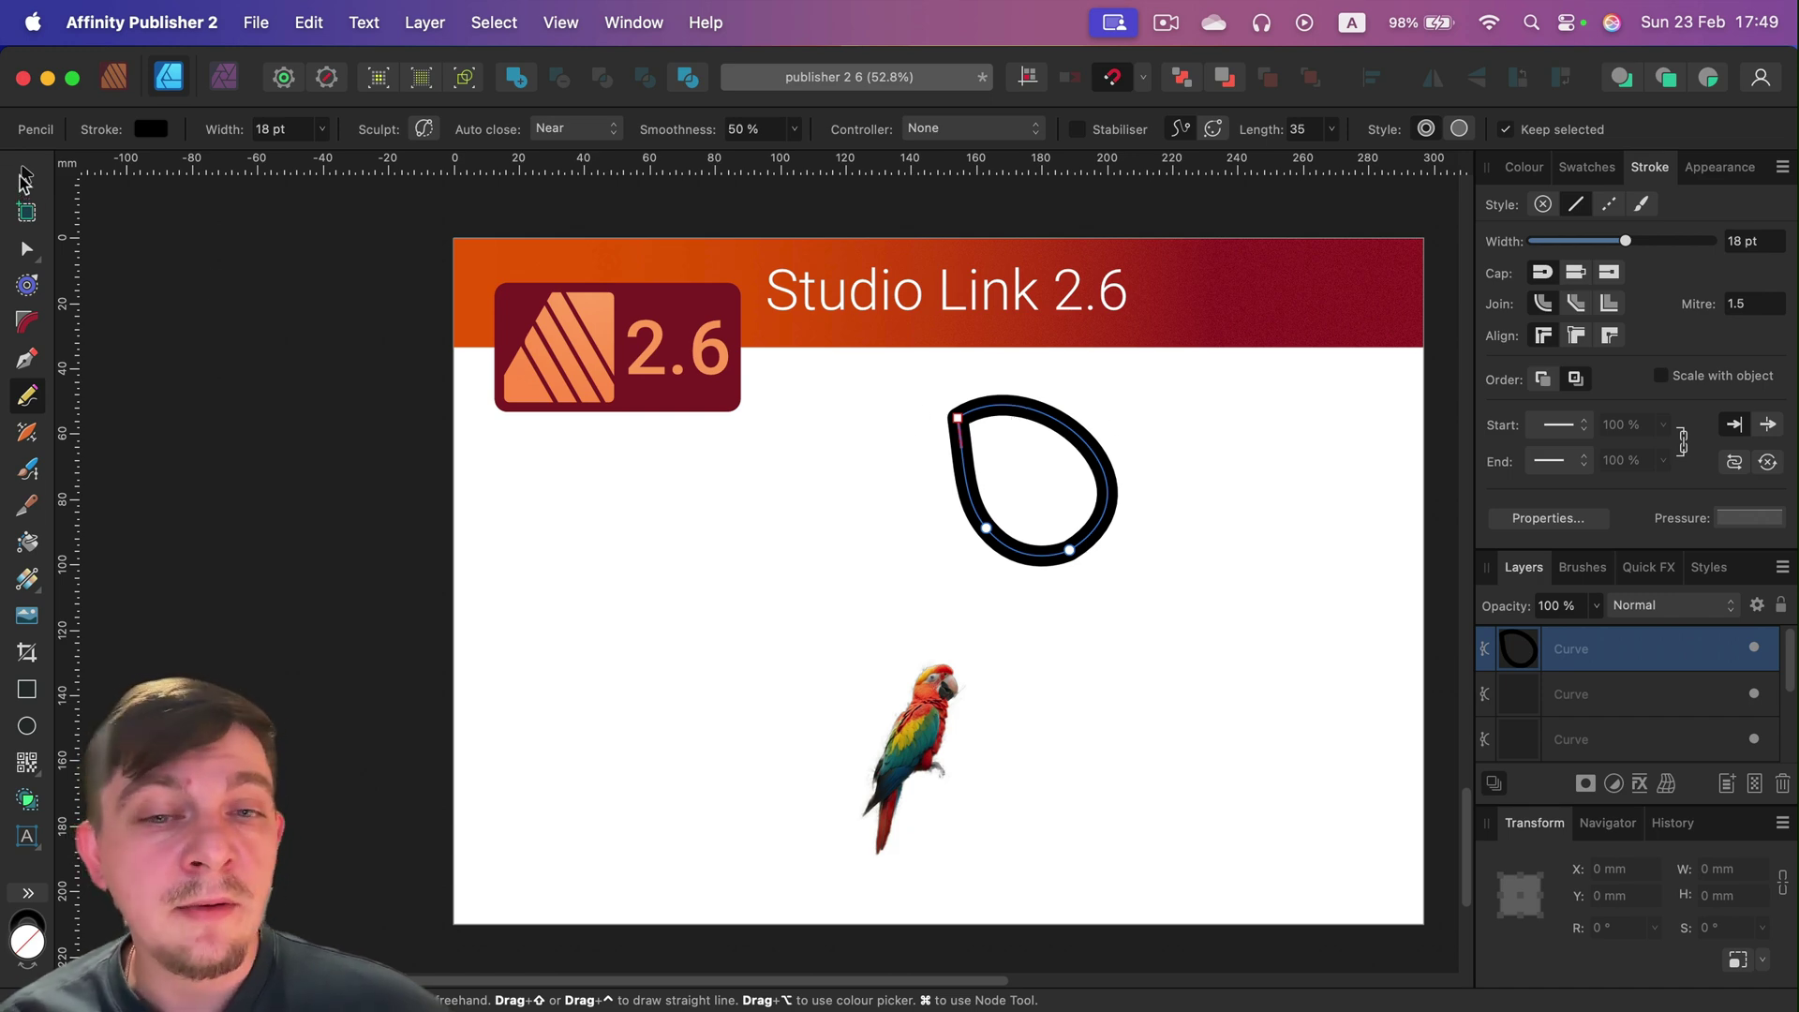
left_click(24, 178)
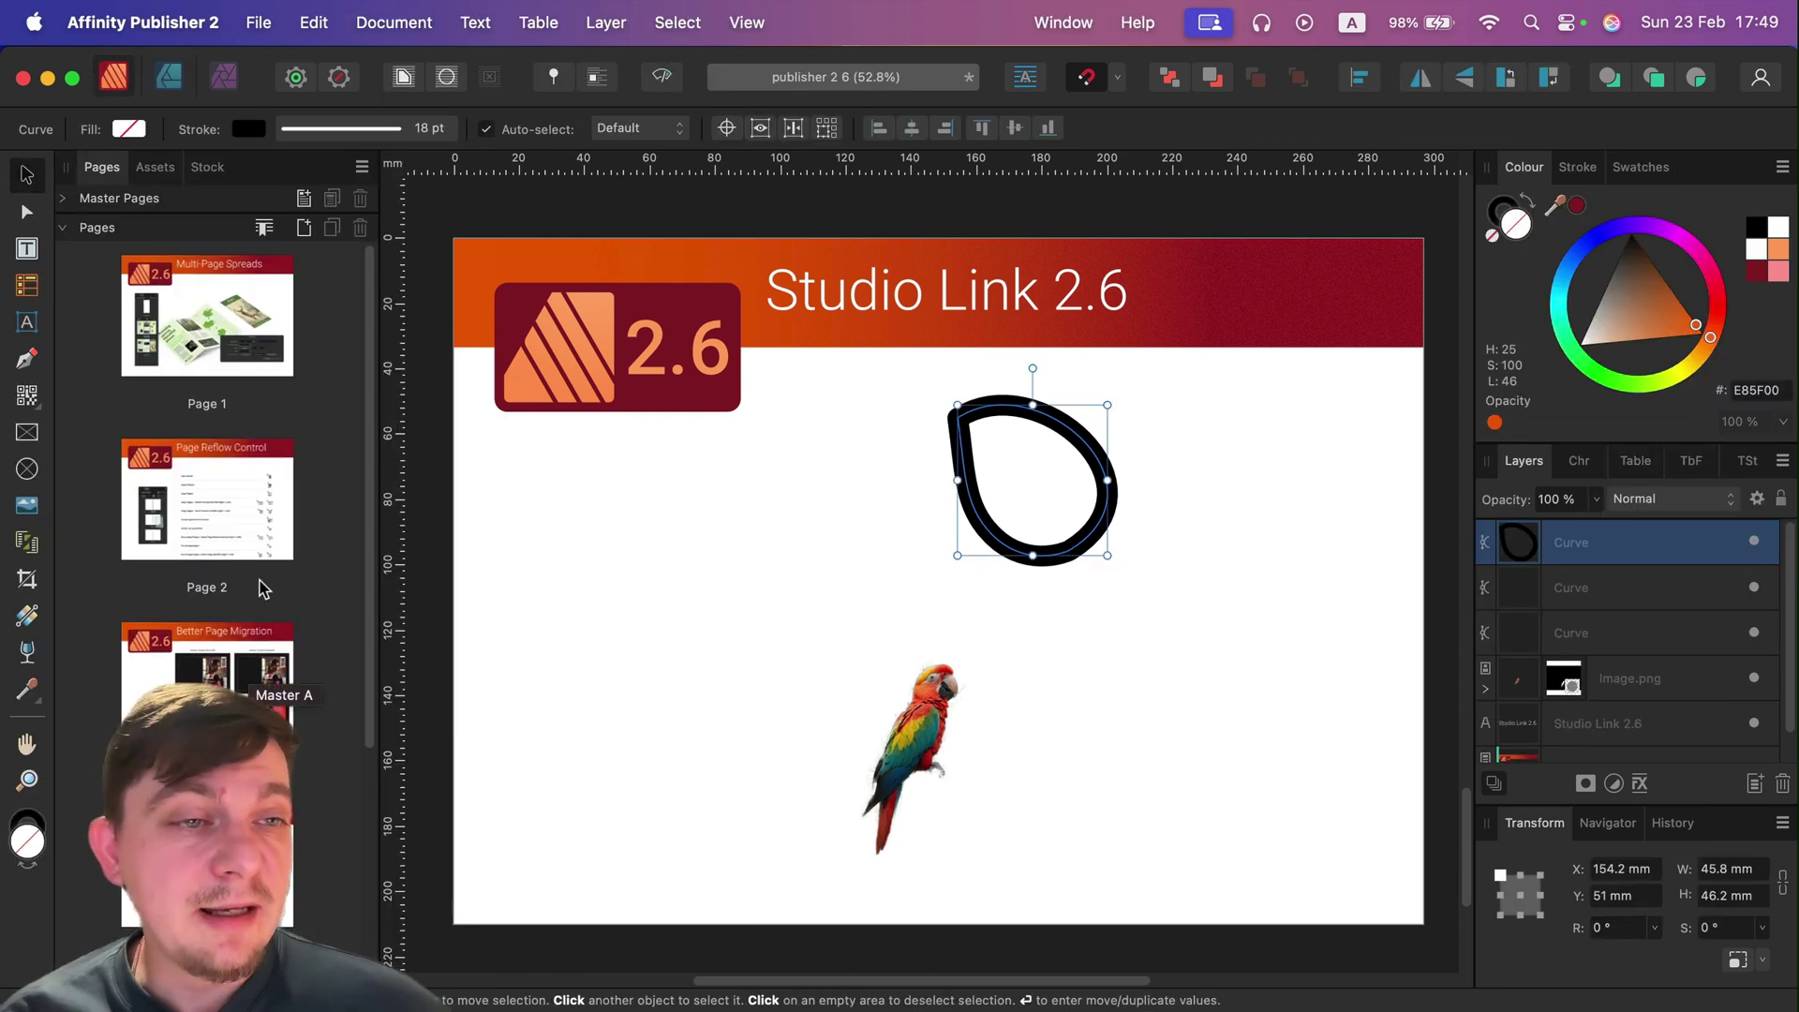
Step: Visit the QR Data Merge Field and Reading Order Panel pages, then go to page 1, Multi-Page Spreads
scroll(207, 563, "down", 5)
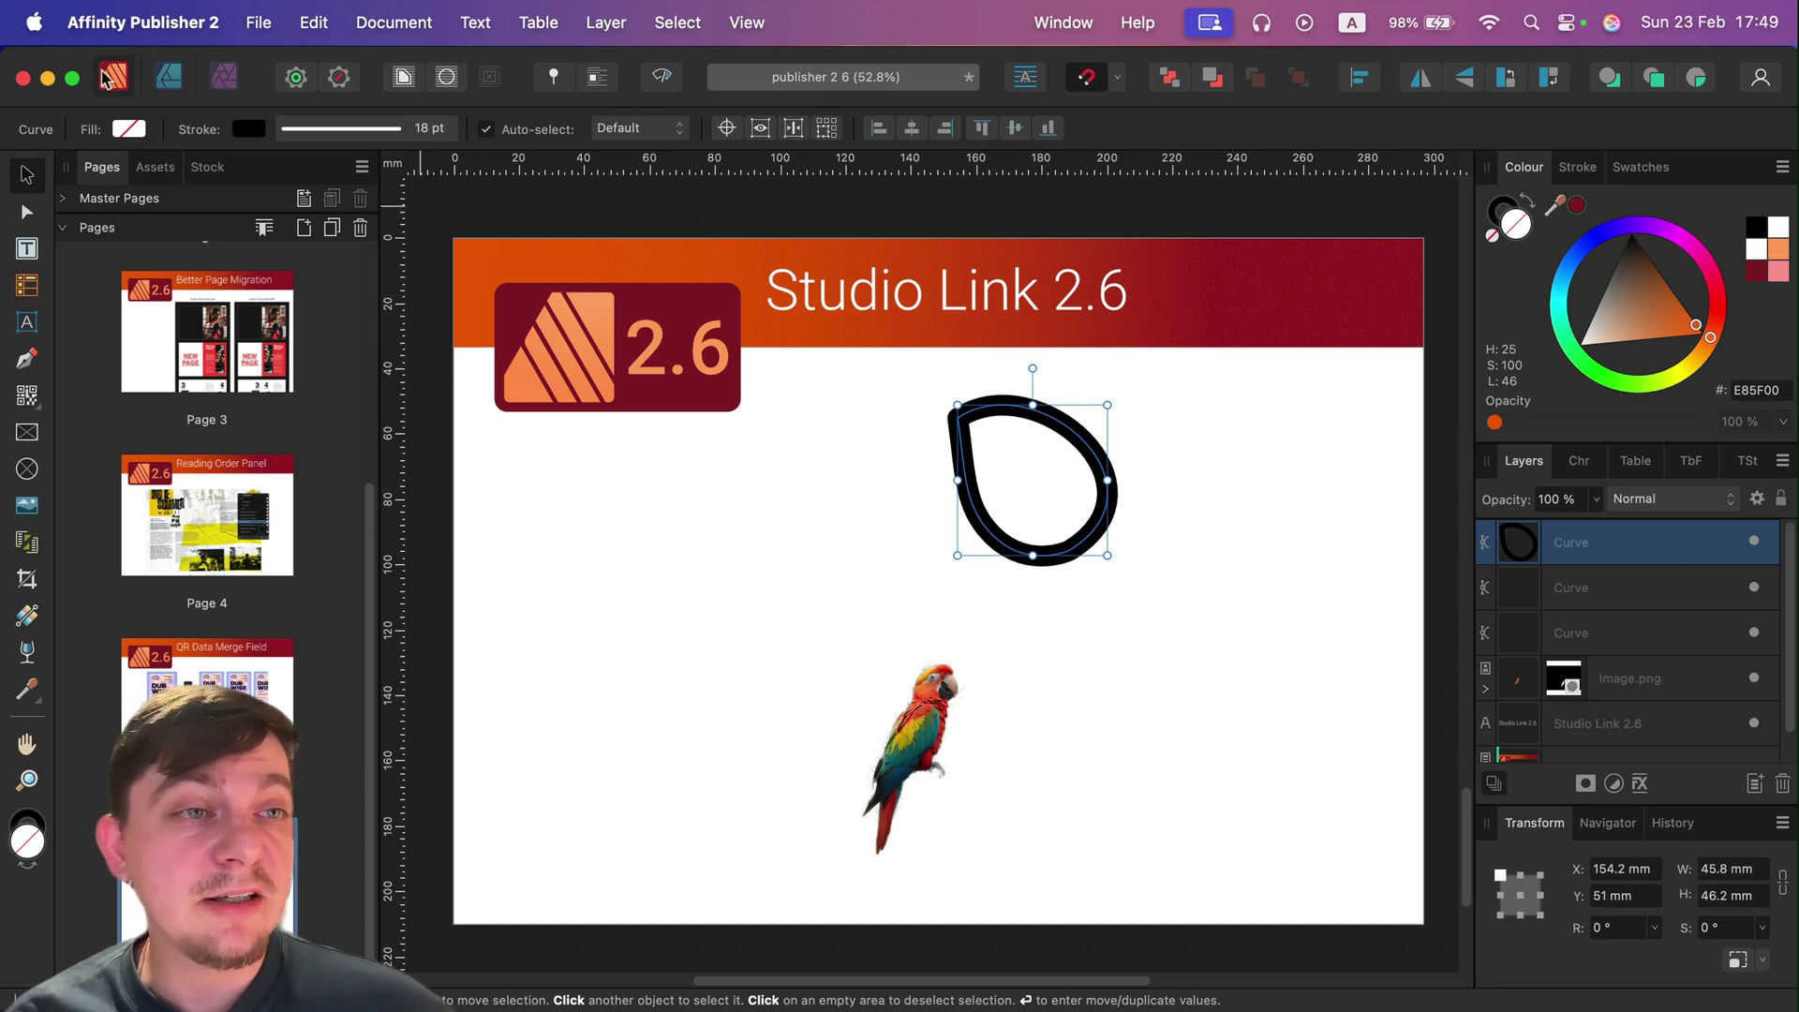
double_click(234, 687)
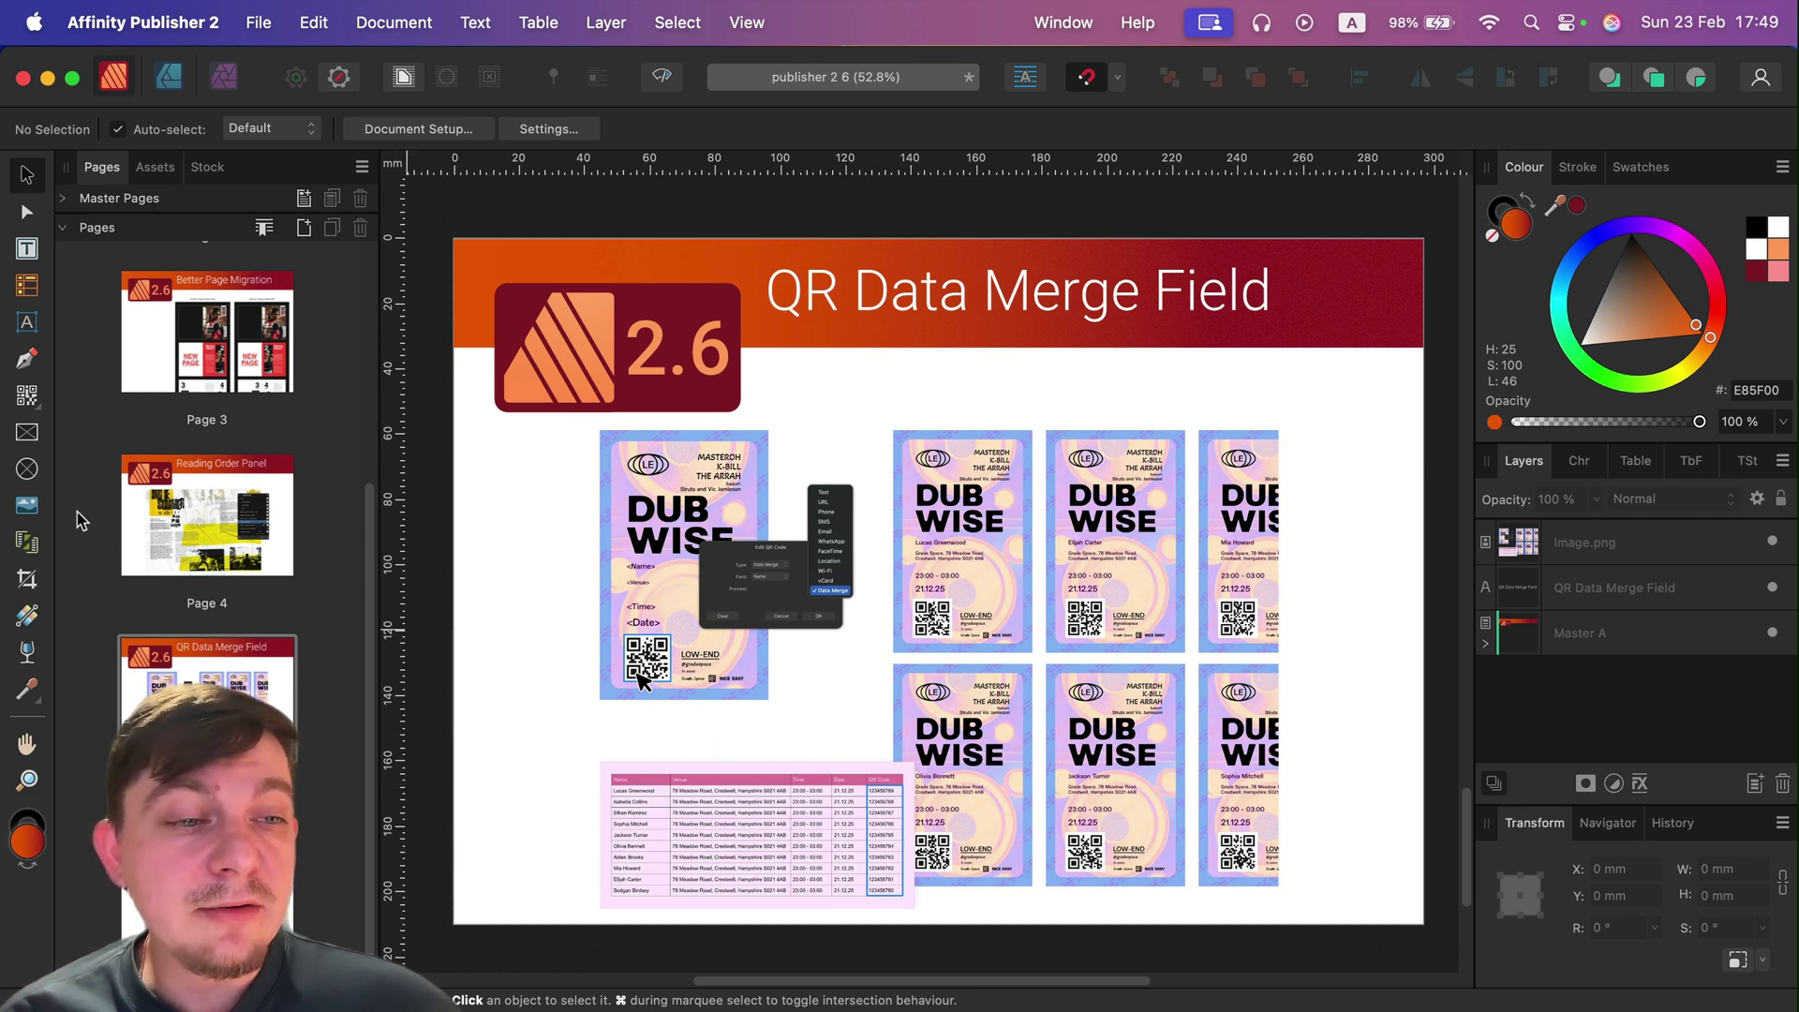
double_click(223, 497)
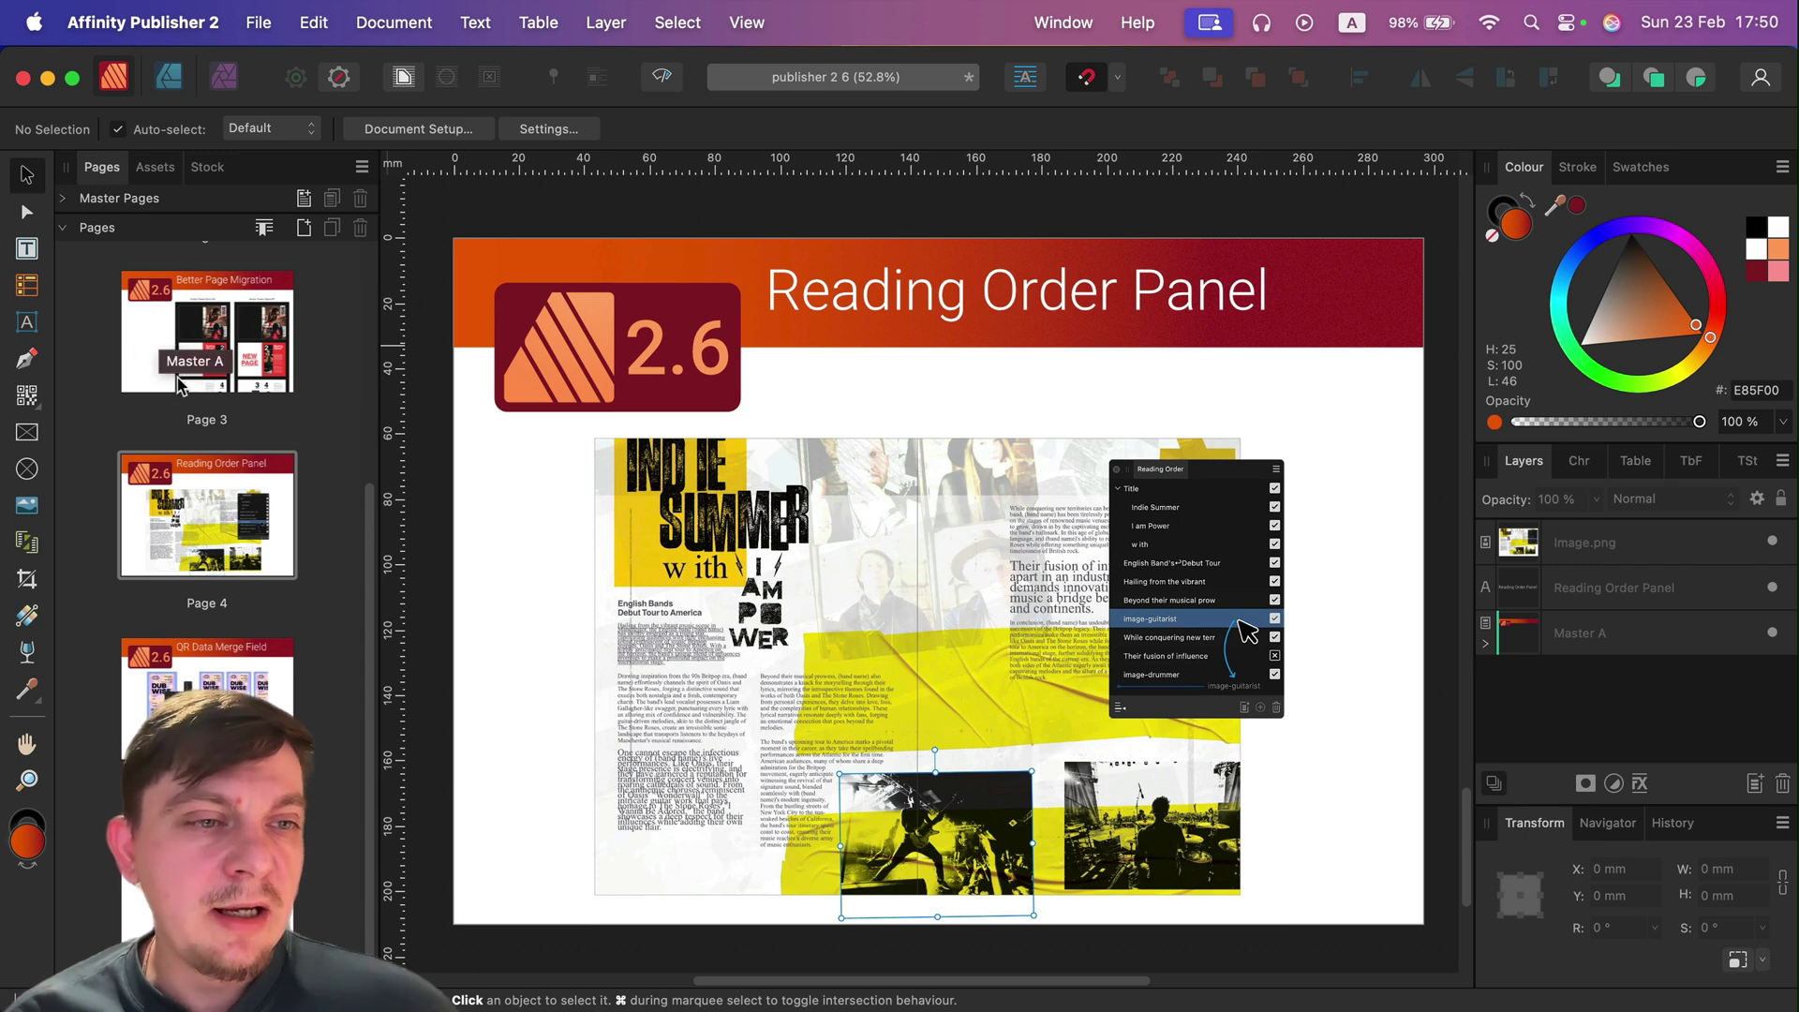
scroll(188, 382, "up", 5)
scroll(206, 346, "up", 2)
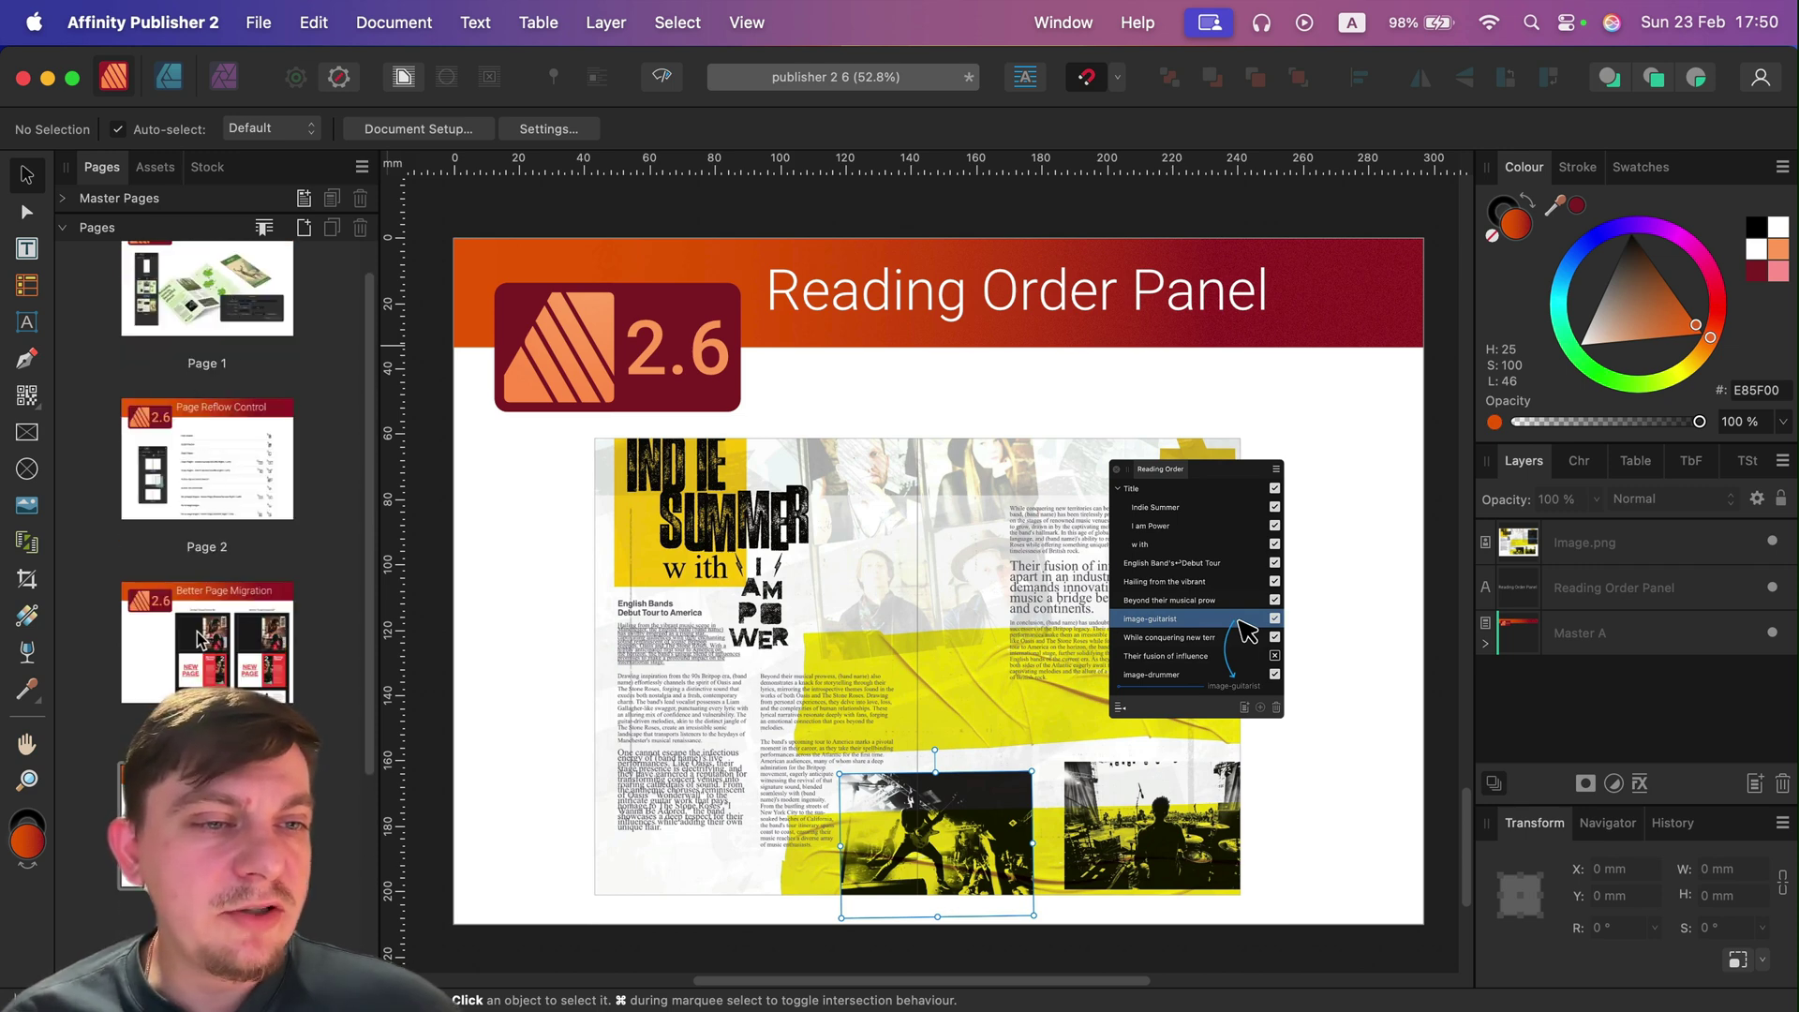
scroll(211, 563, "up", 2)
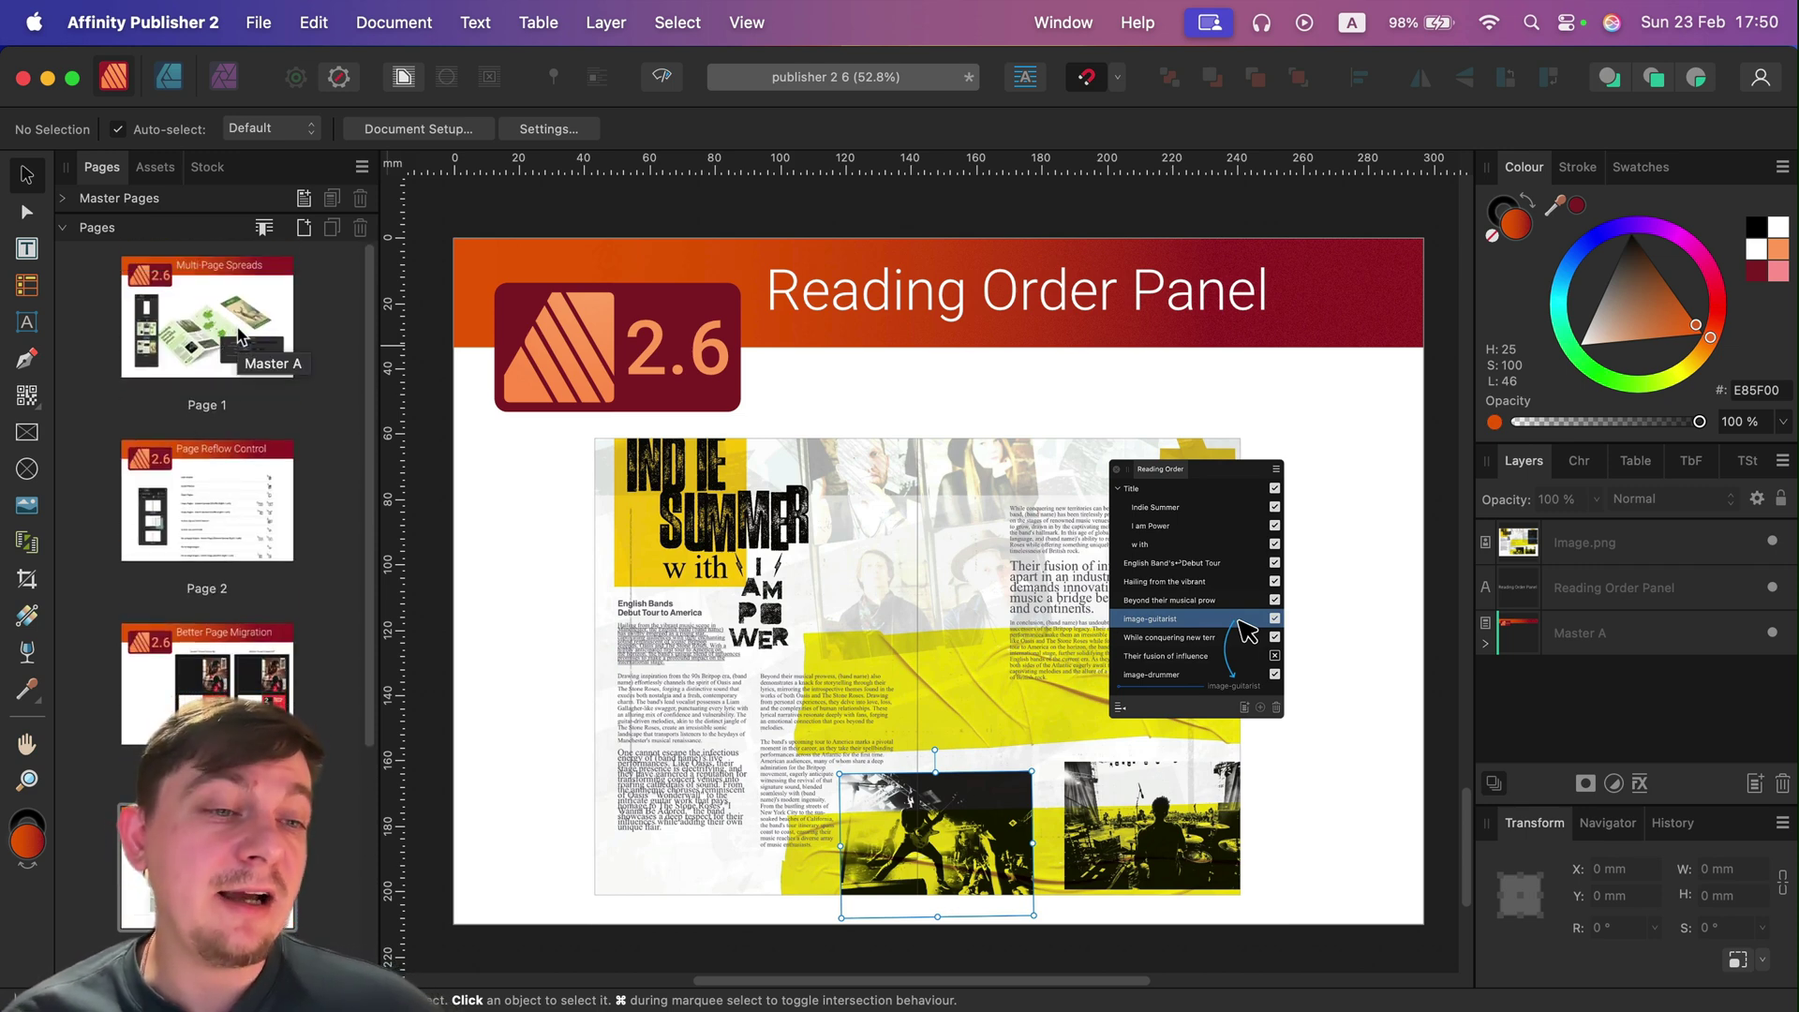
left_click(237, 335)
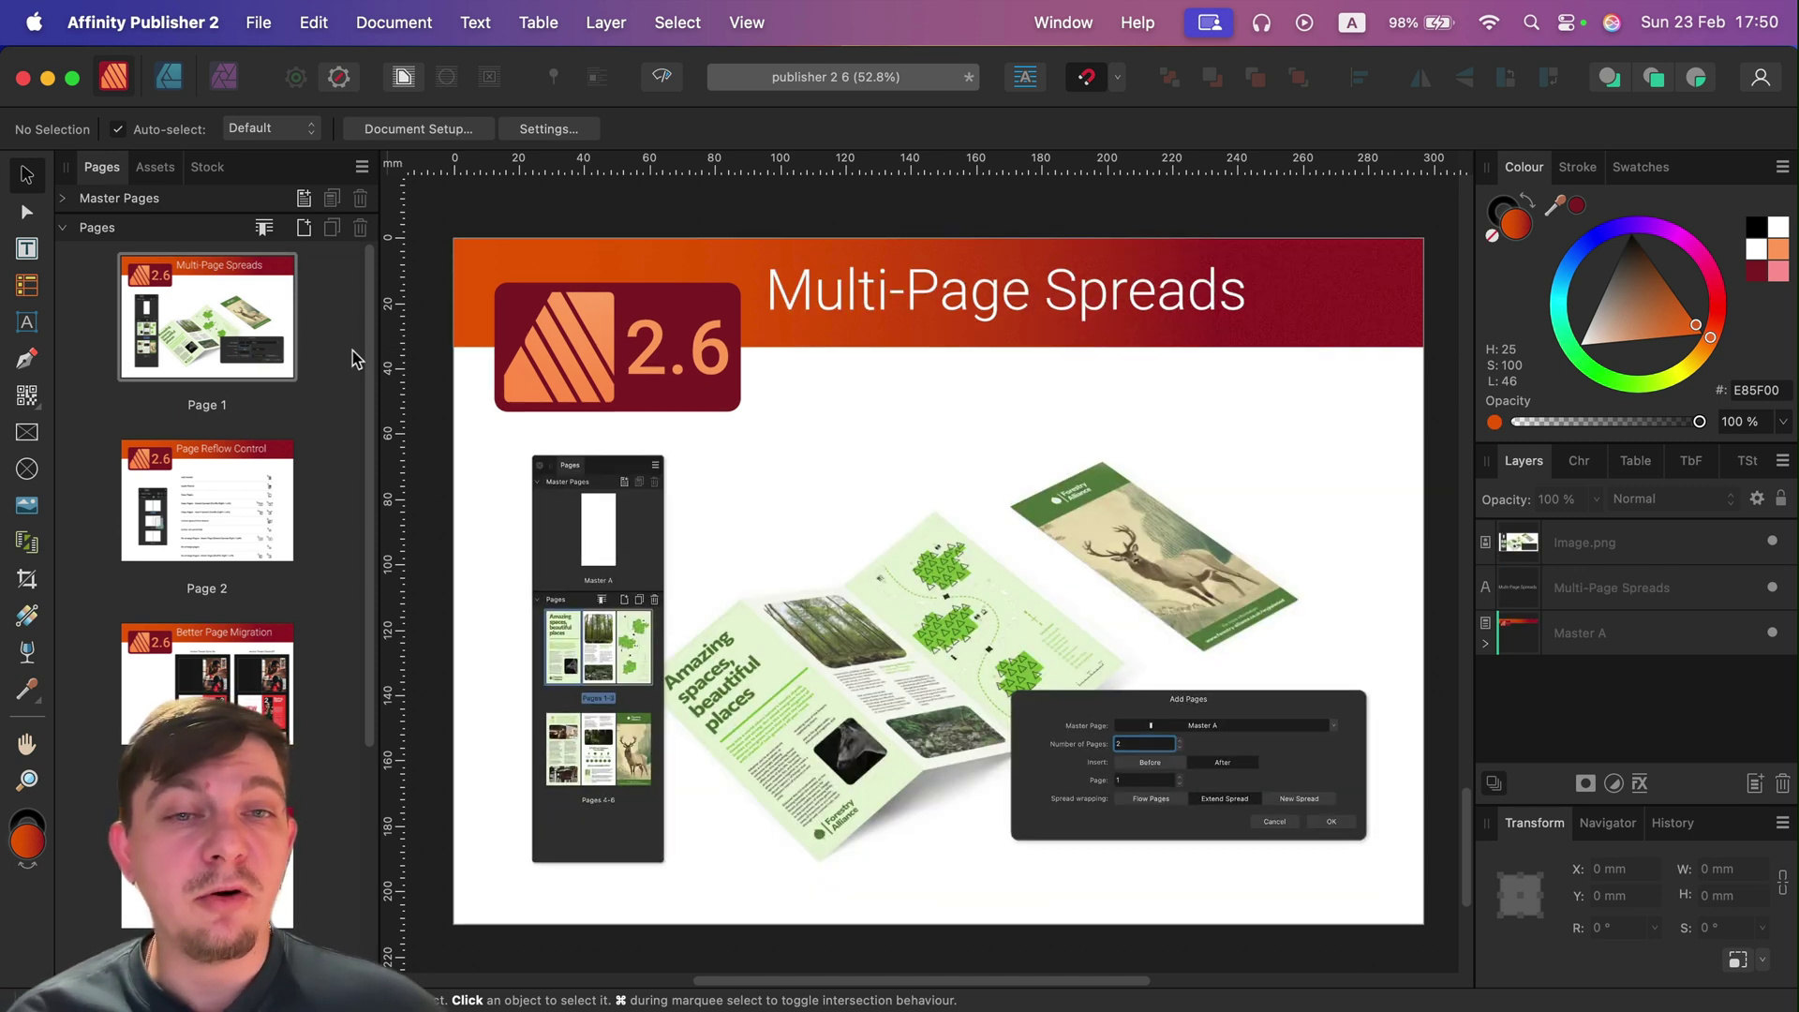
Step: Step through Page Reflow Control, Better Page Migration and Reading Order Panel to the QR Data Merge Field page
left_click(195, 490)
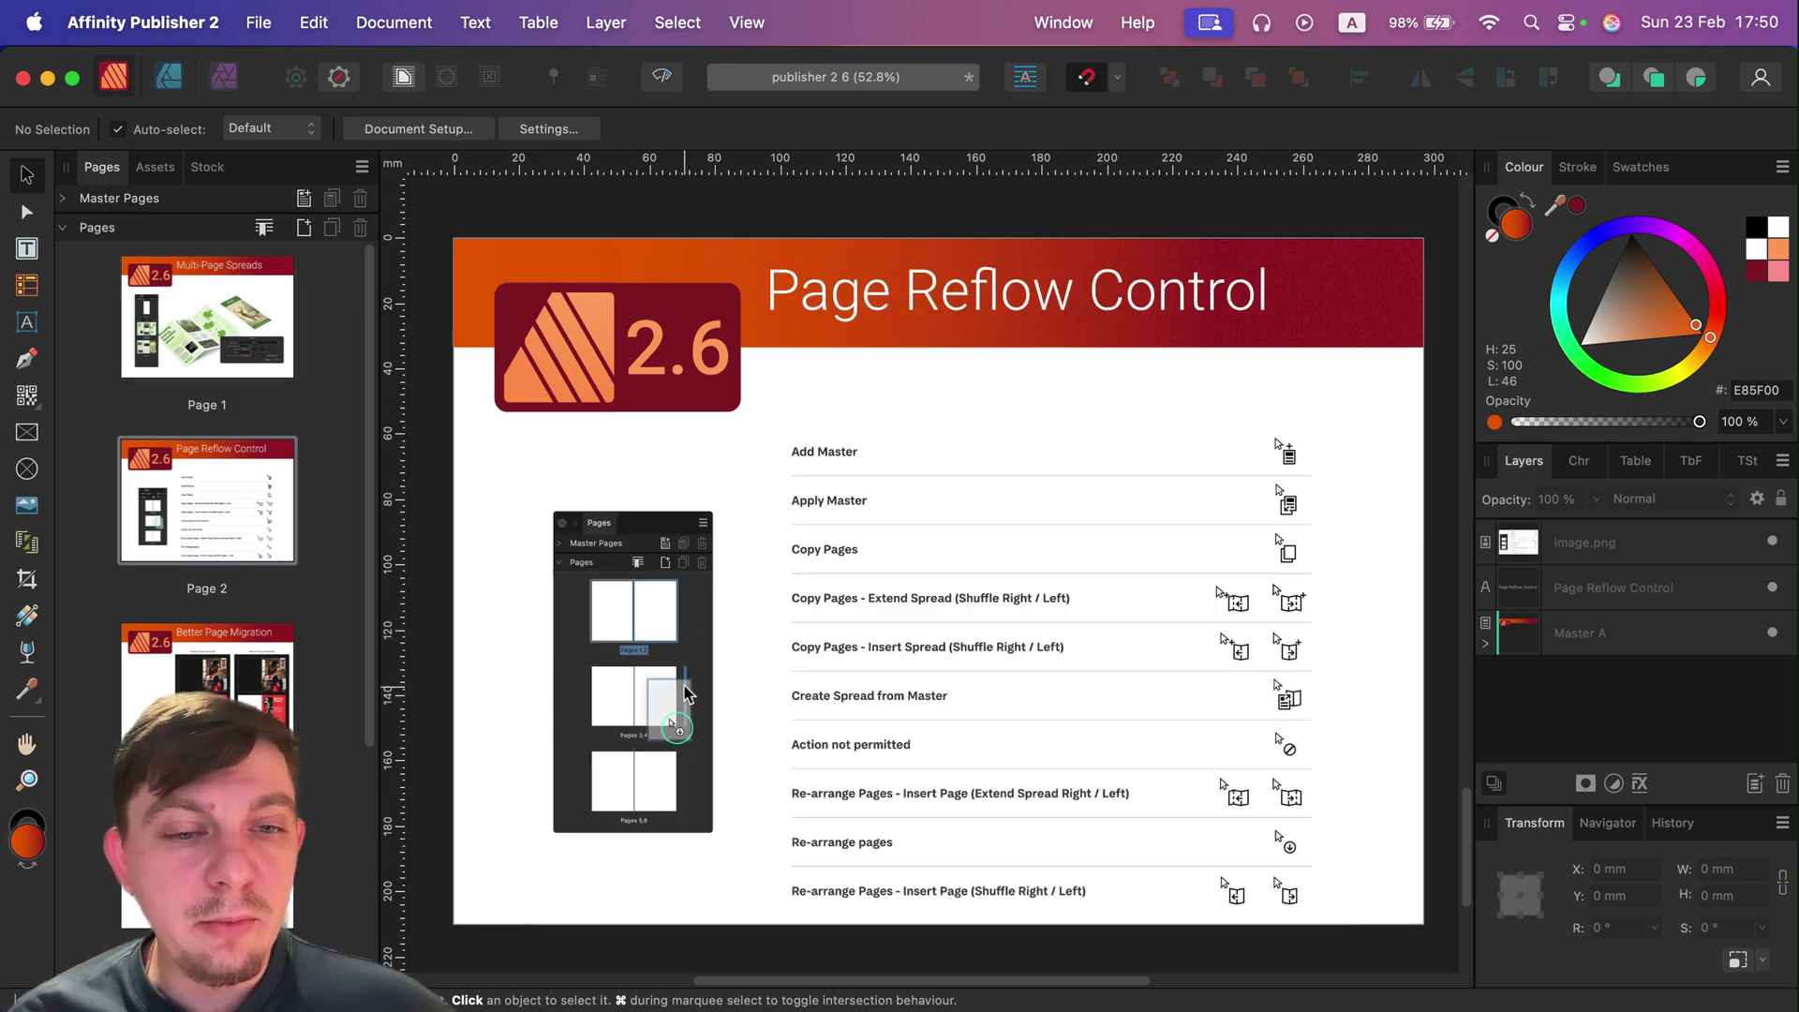
key("Page_Down")
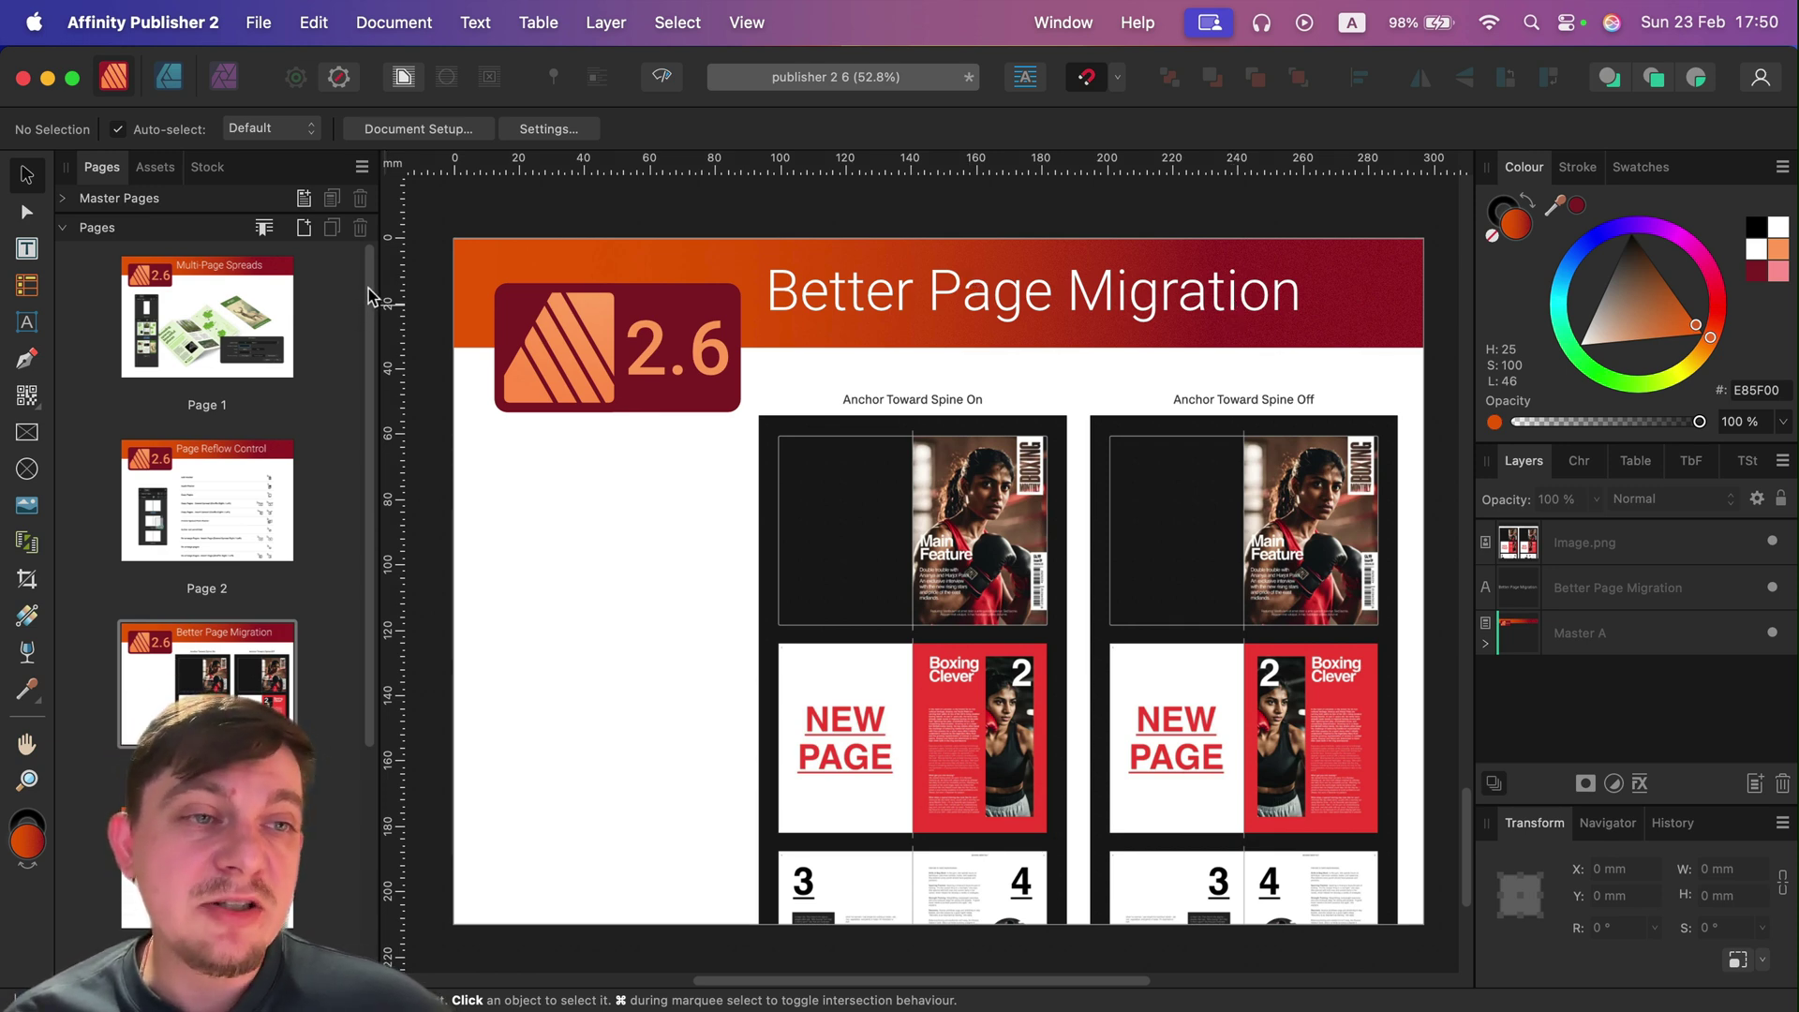
left_click(211, 312)
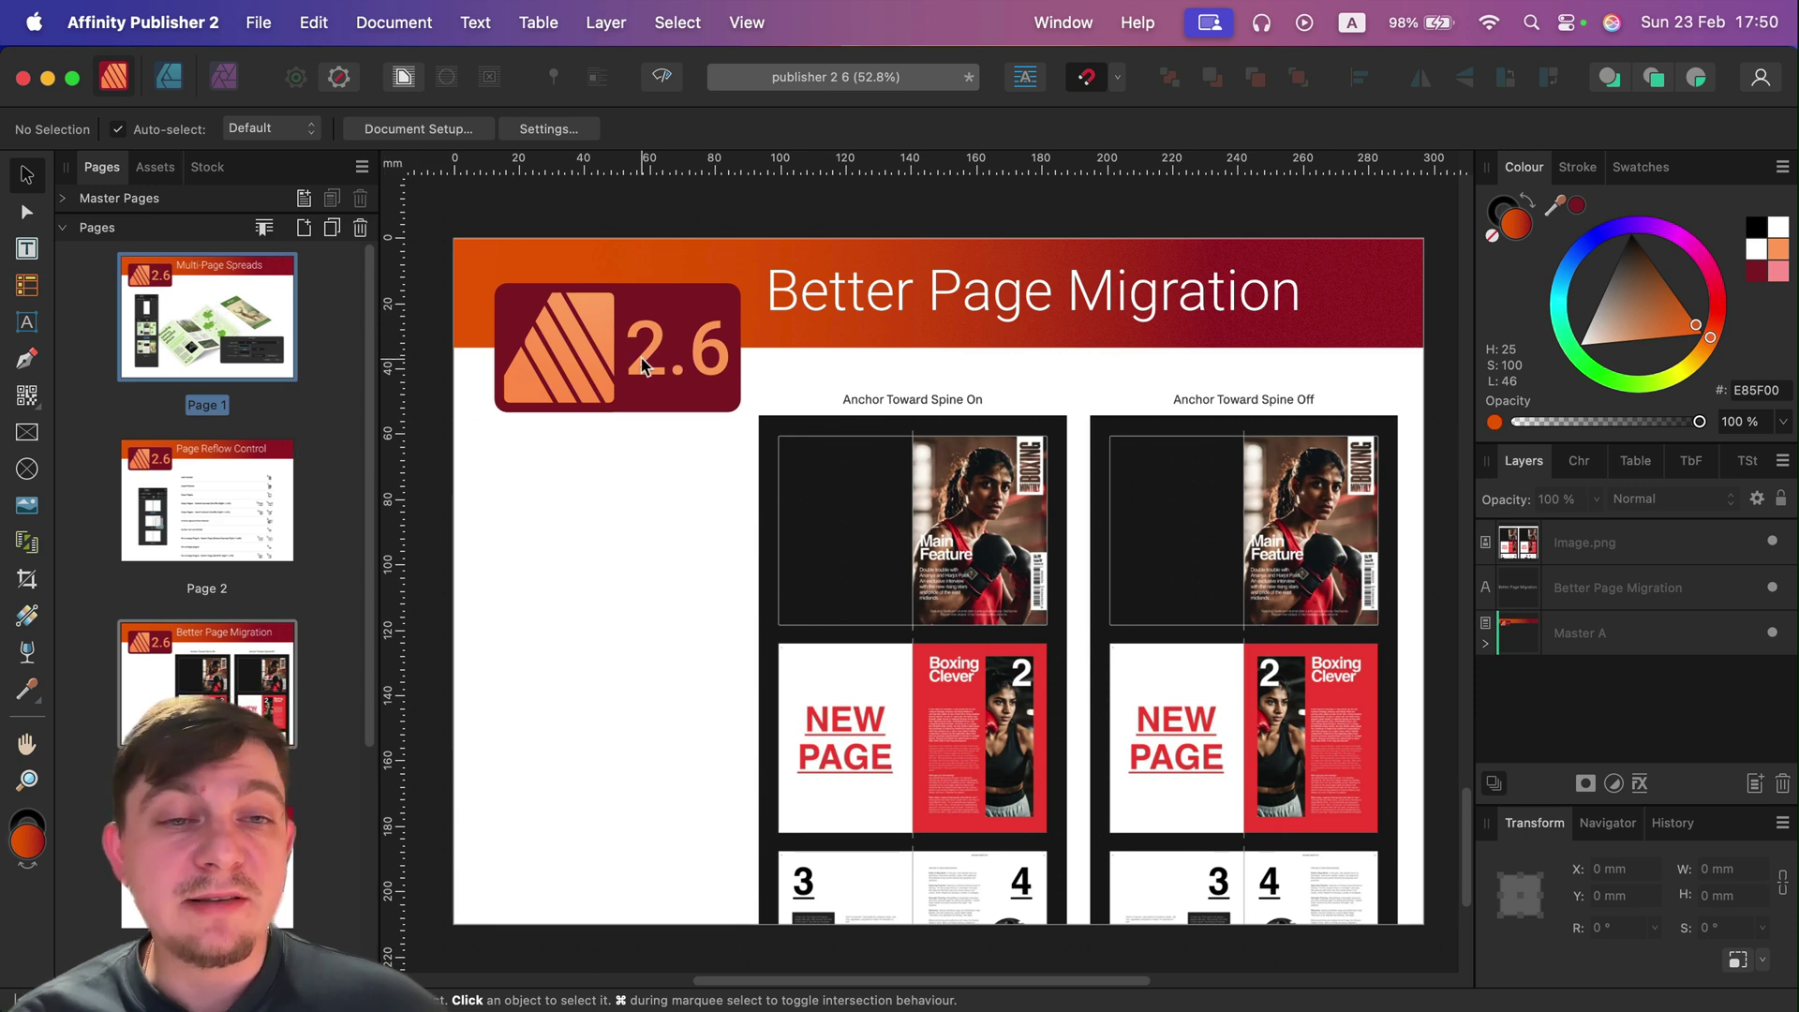
left_click(195, 509)
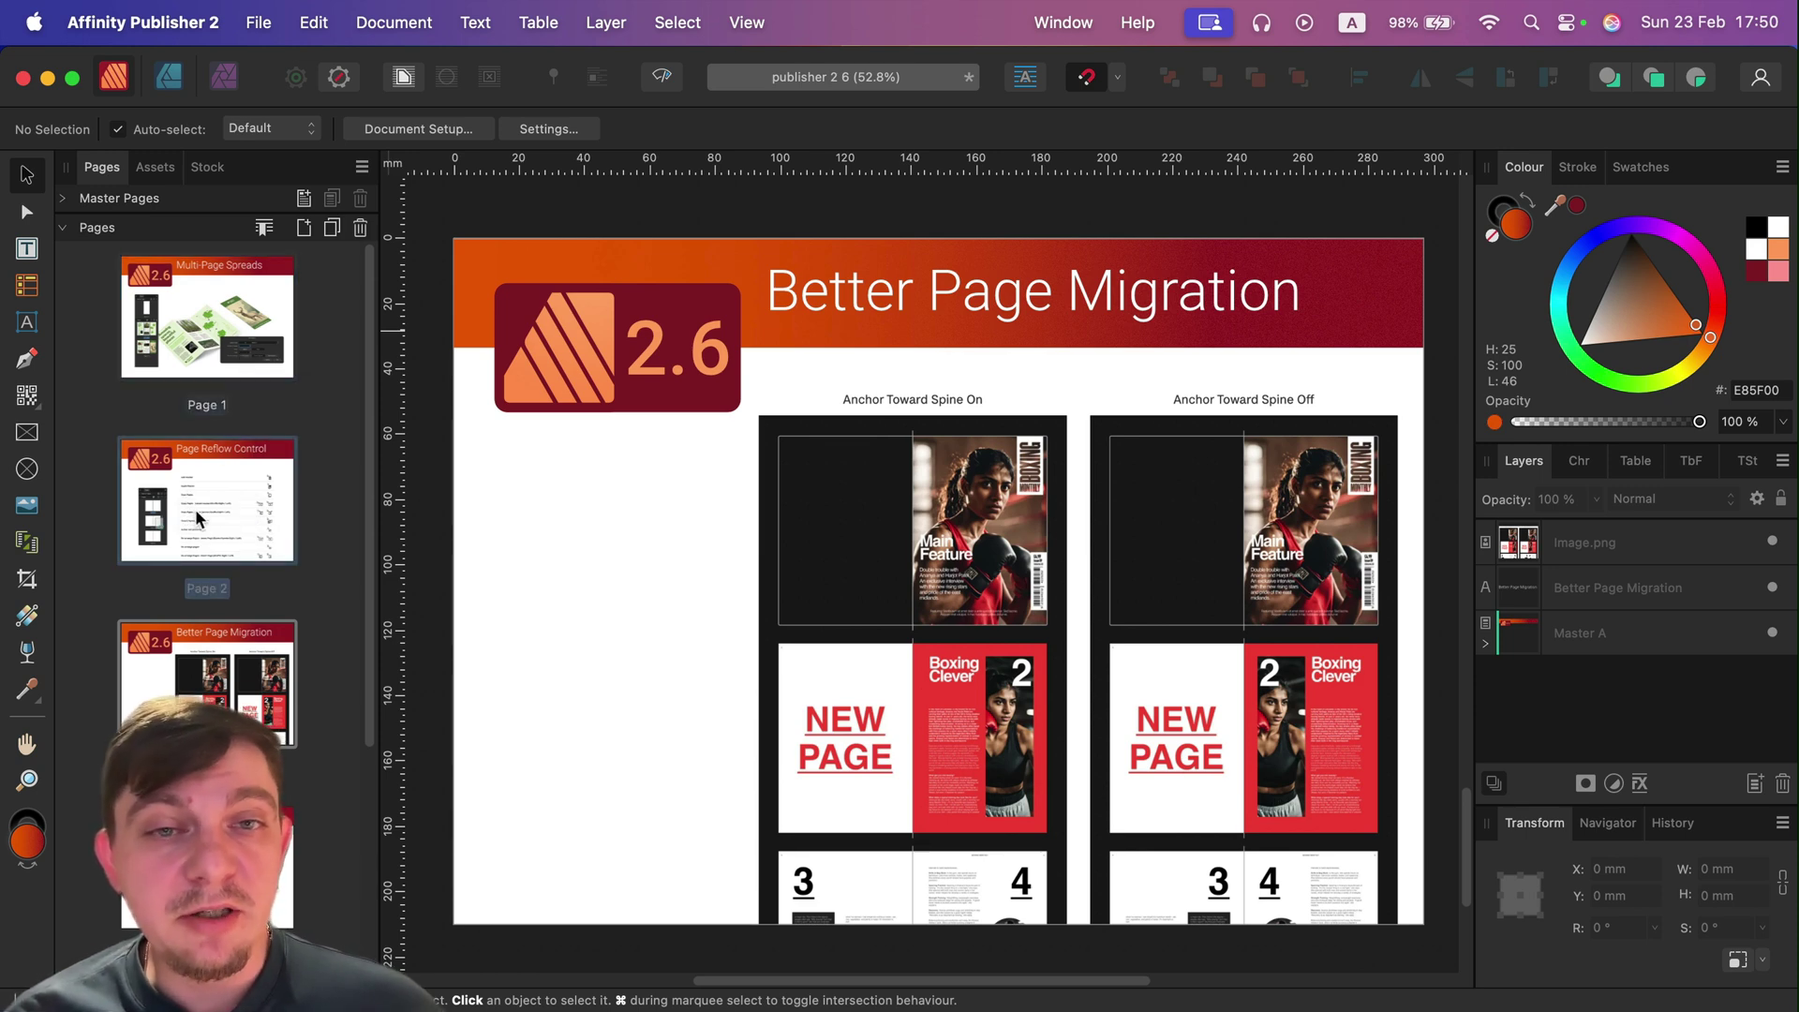
left_click(145, 674)
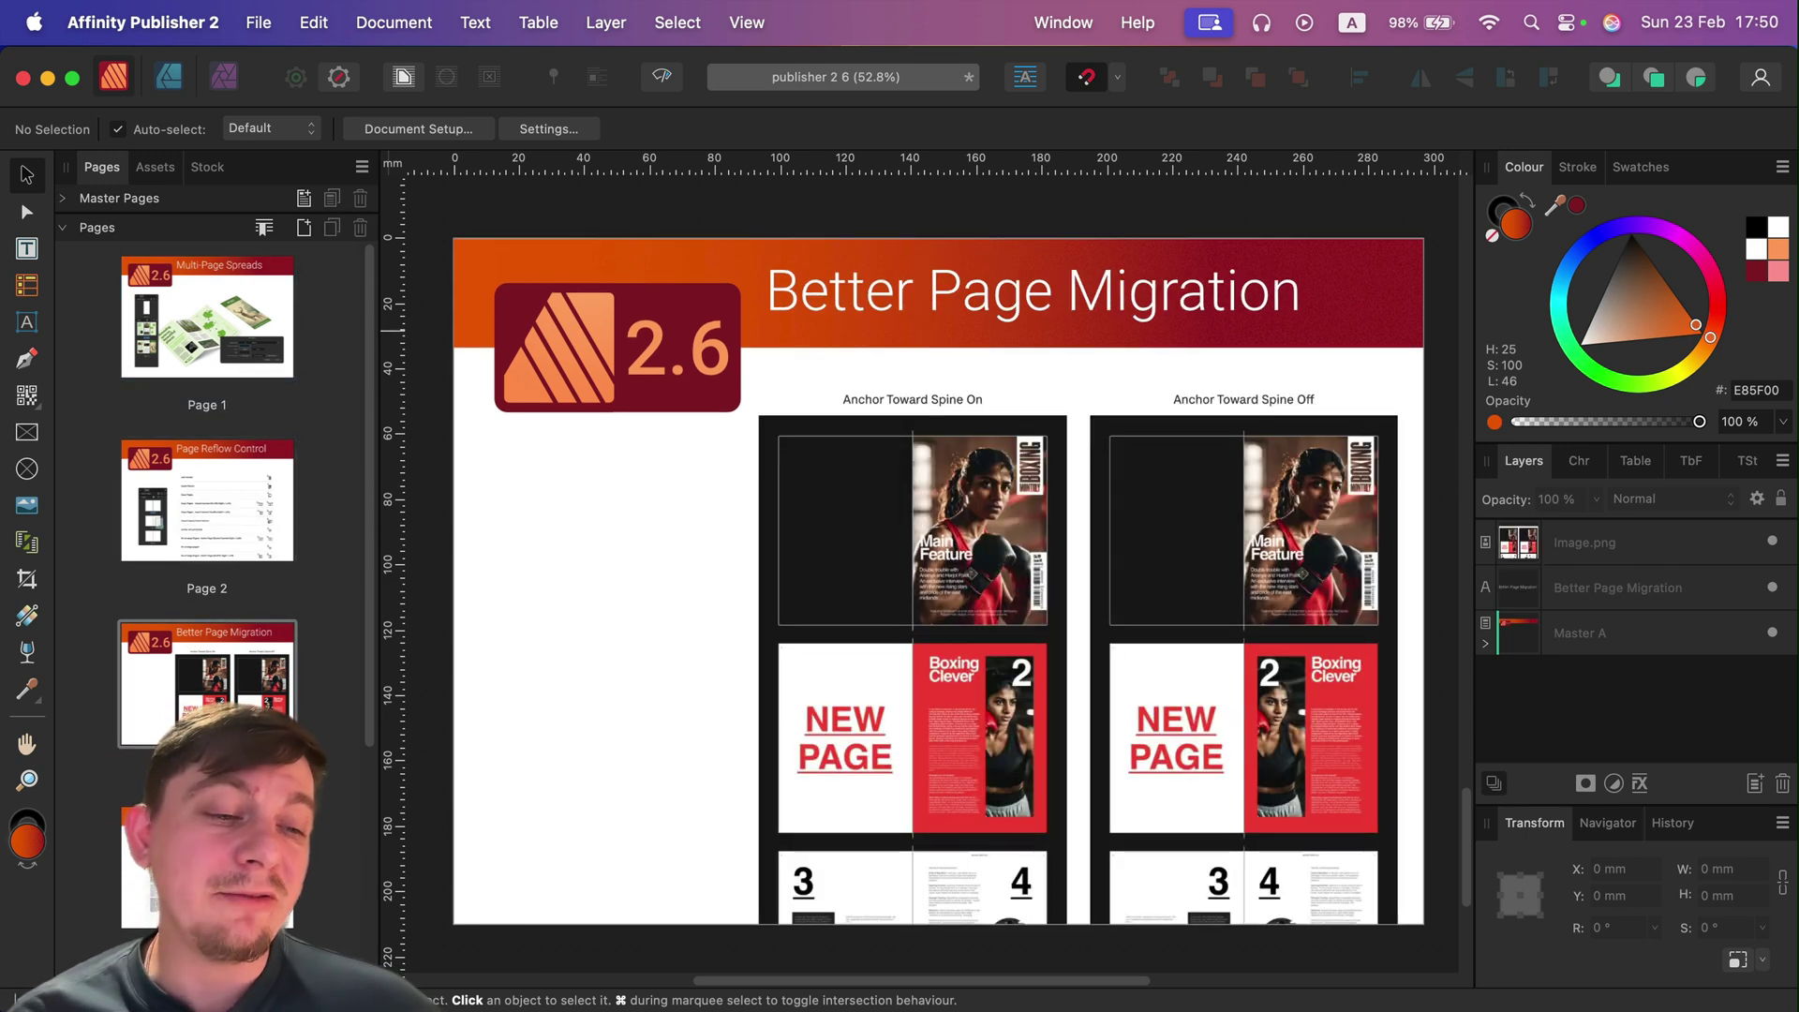
left_click(206, 866)
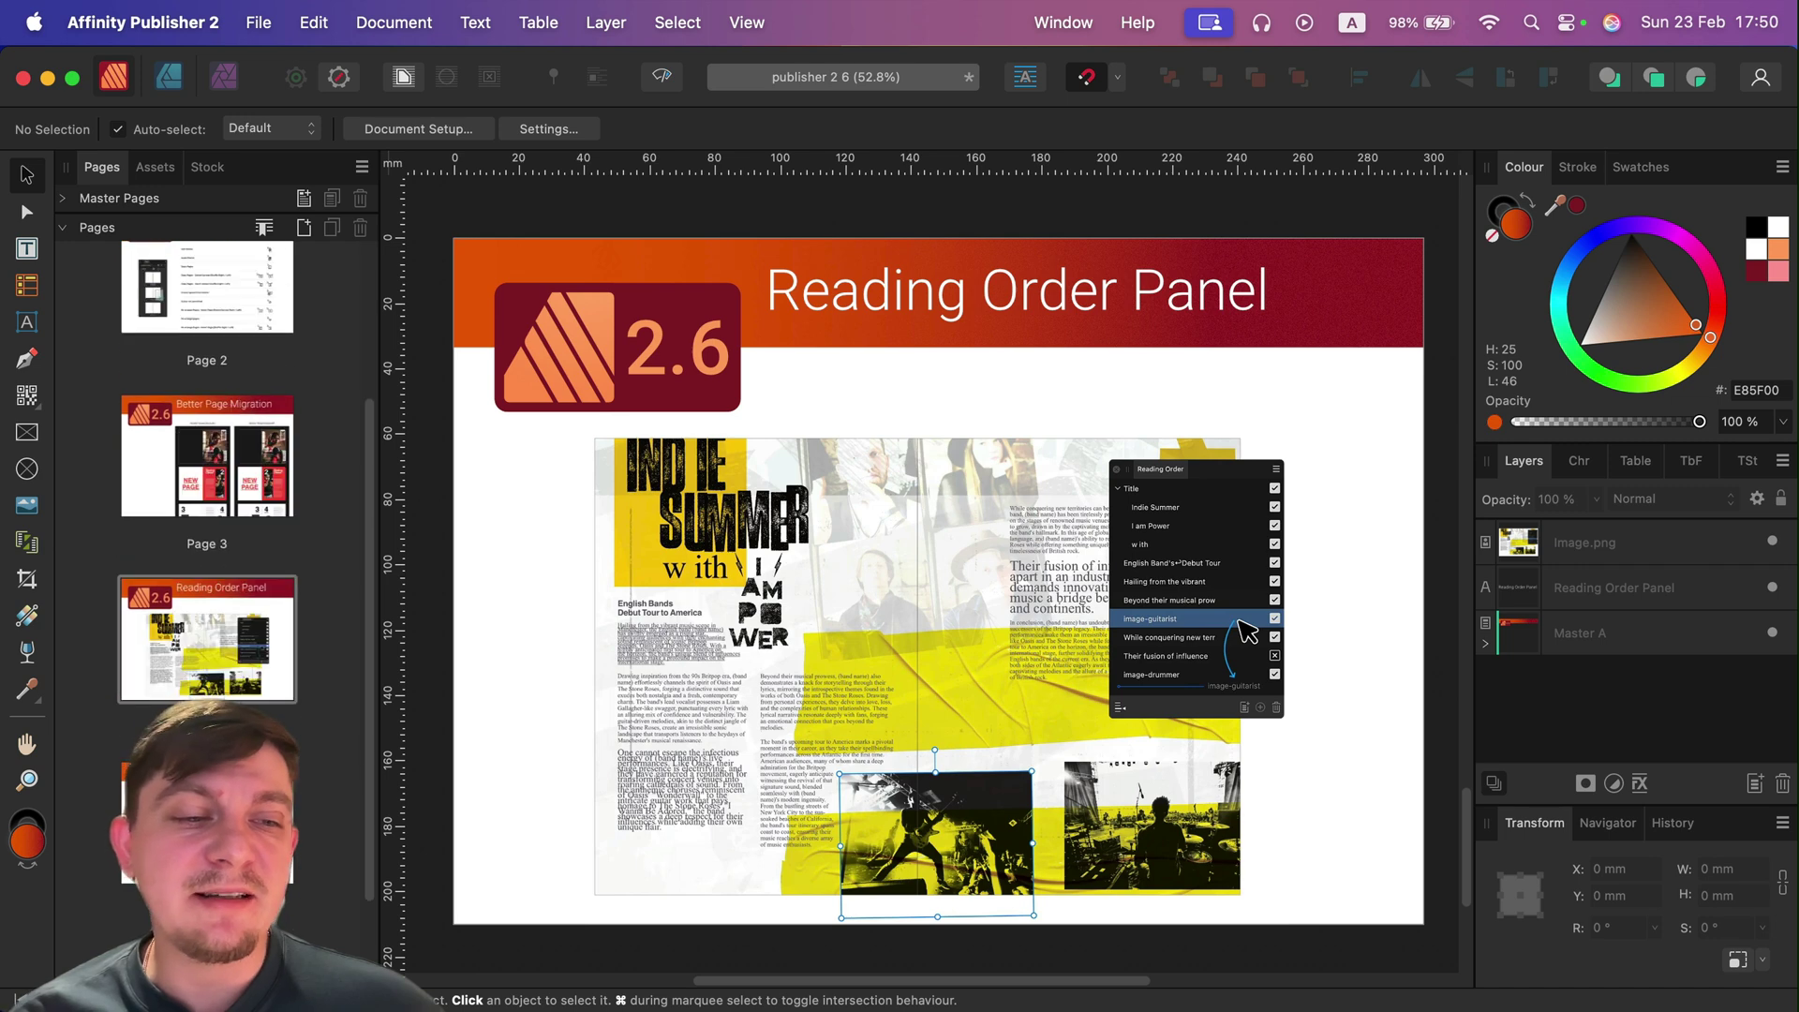
left_click(206, 820)
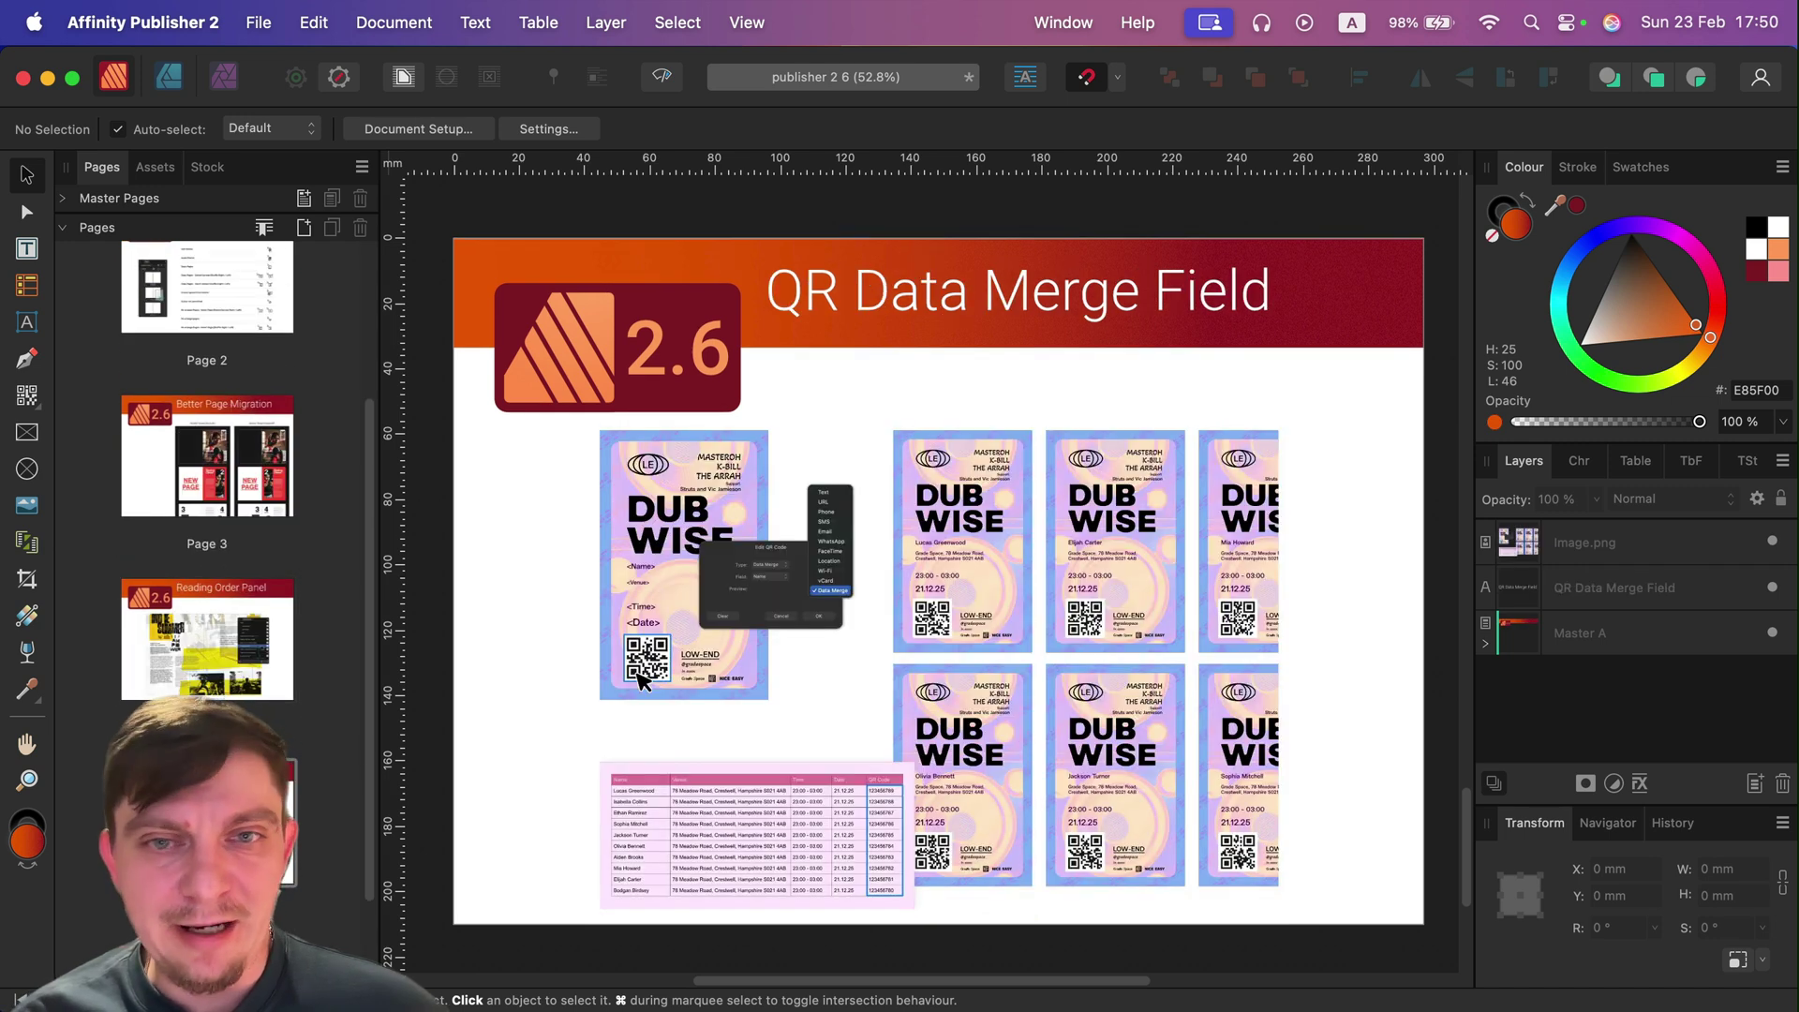
left_click(206, 881)
scroll(242, 380, "up", 5)
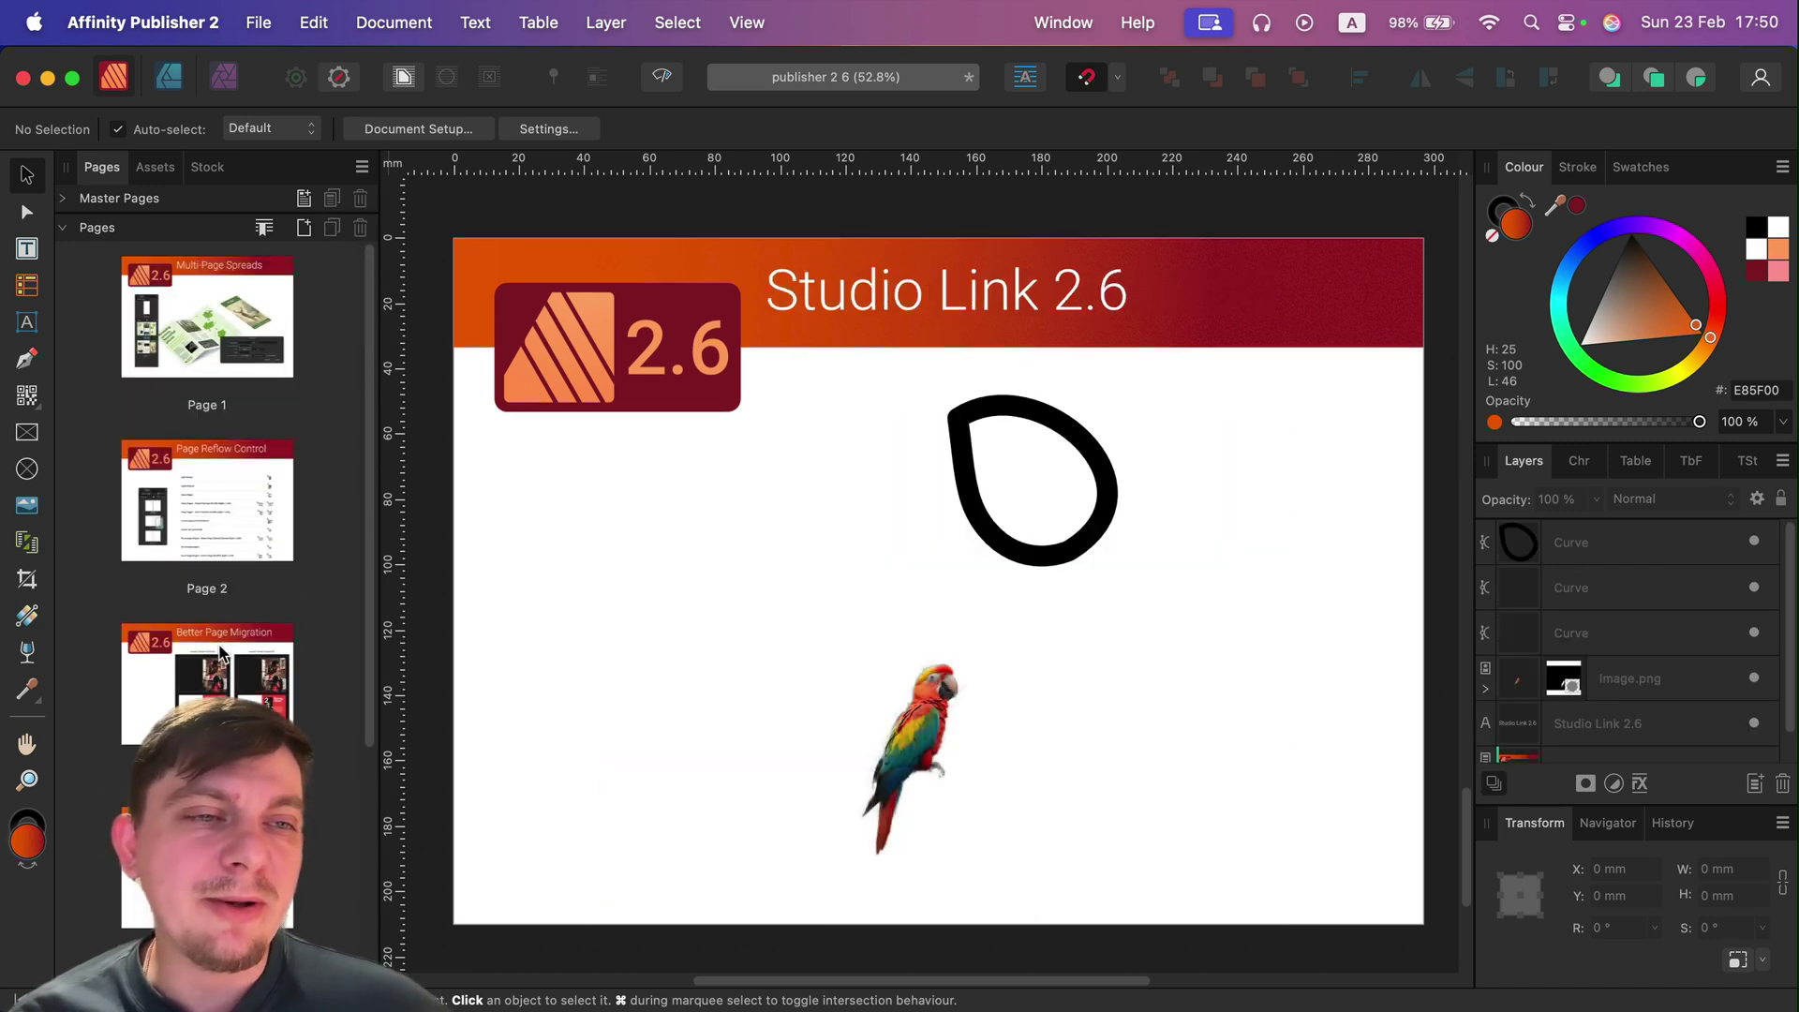
left_click(257, 314)
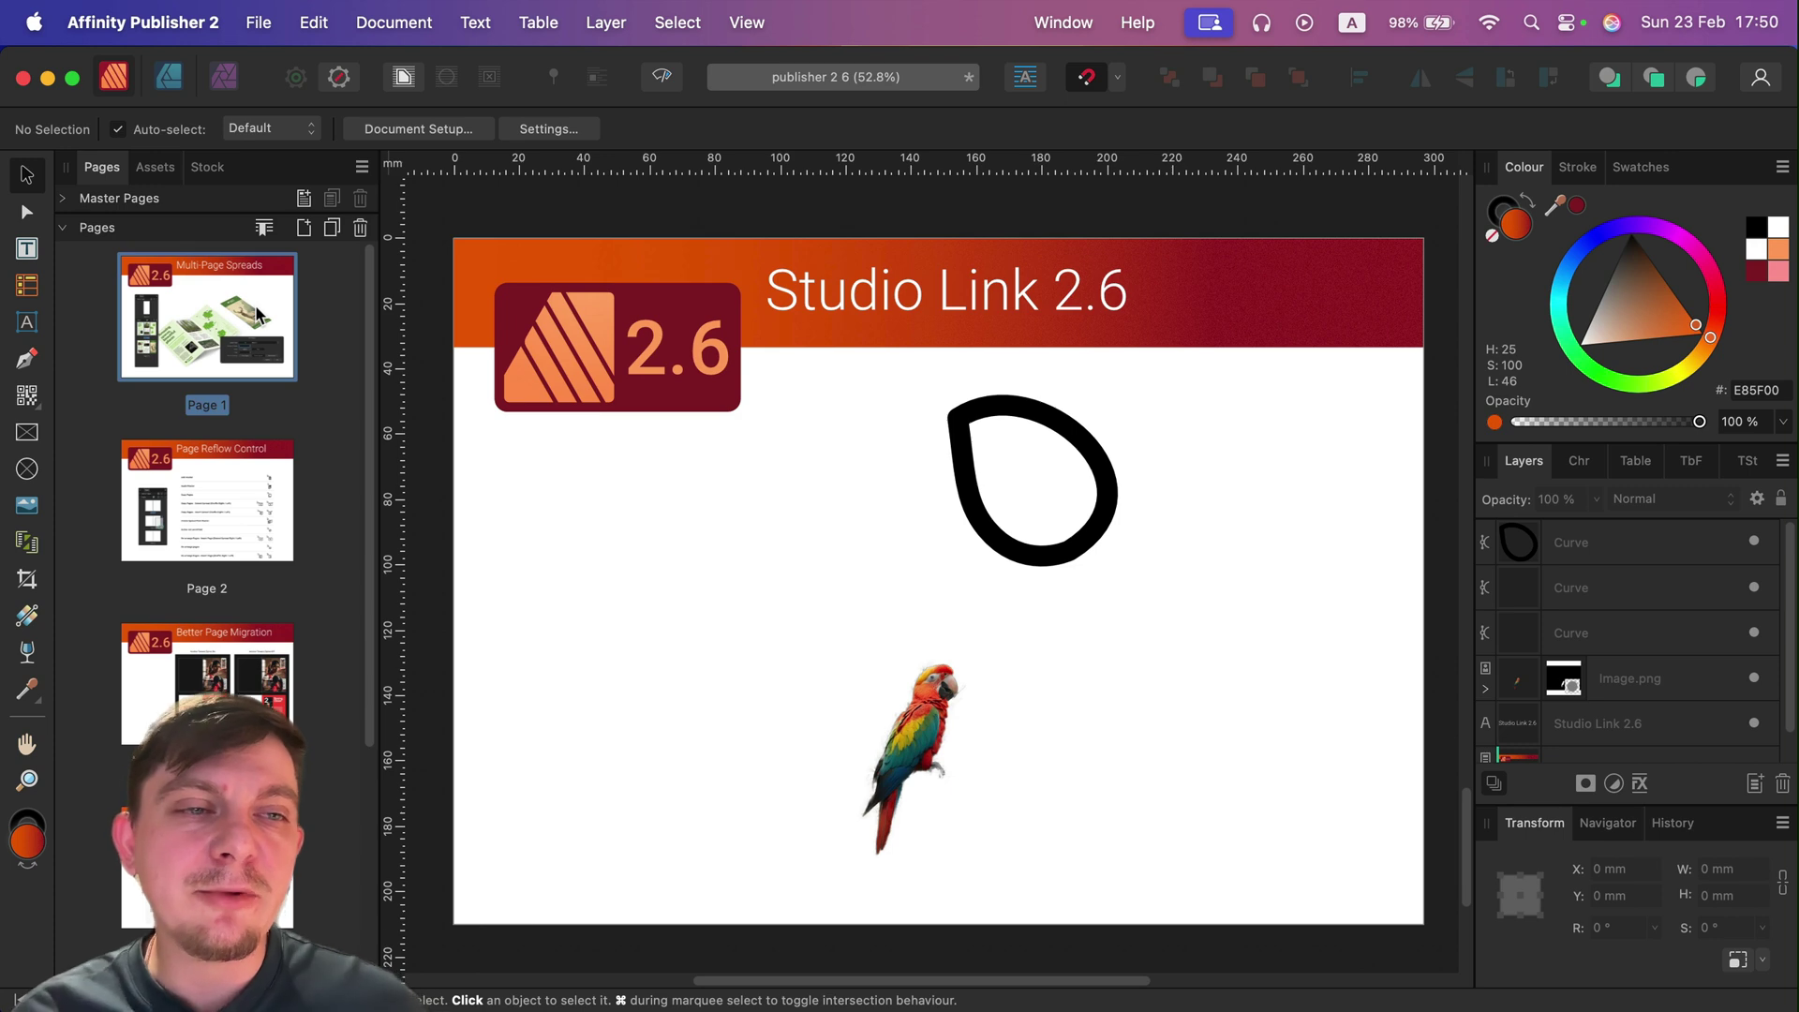